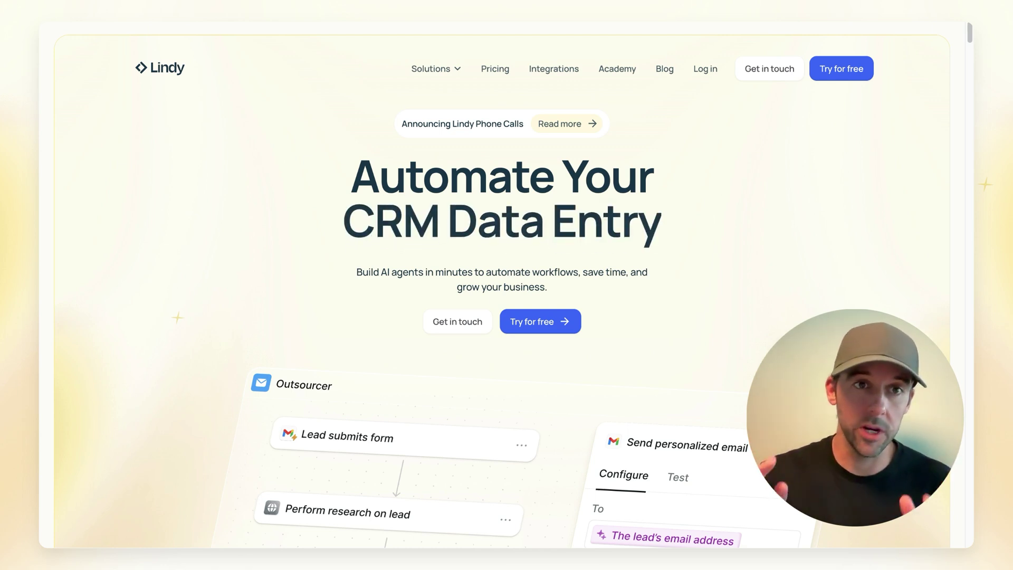
- Log in from the Lindy website and look over the home page's recommended templates
click(706, 73)
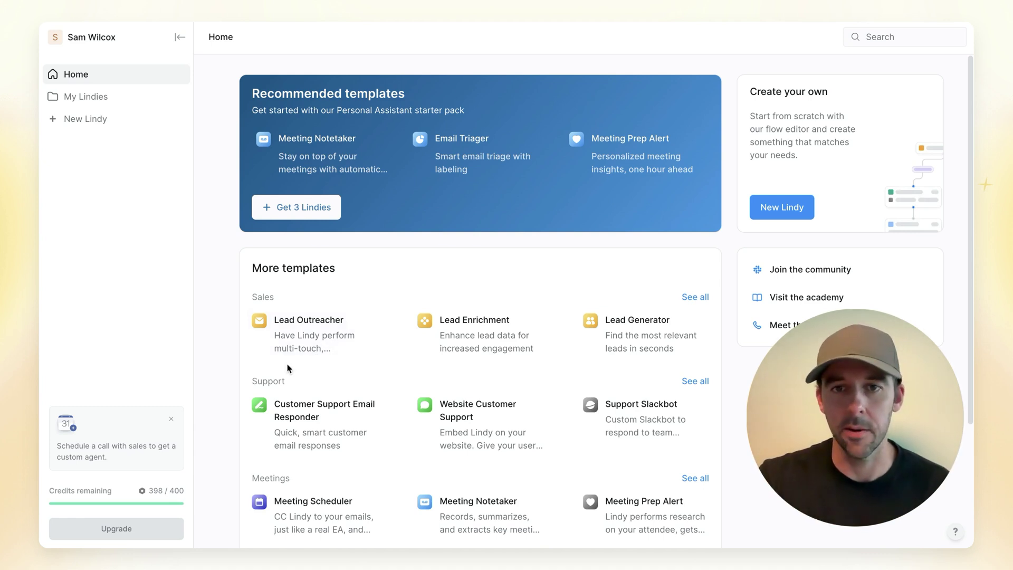
scroll(223, 311, down, 1)
scroll(224, 311, up, 1)
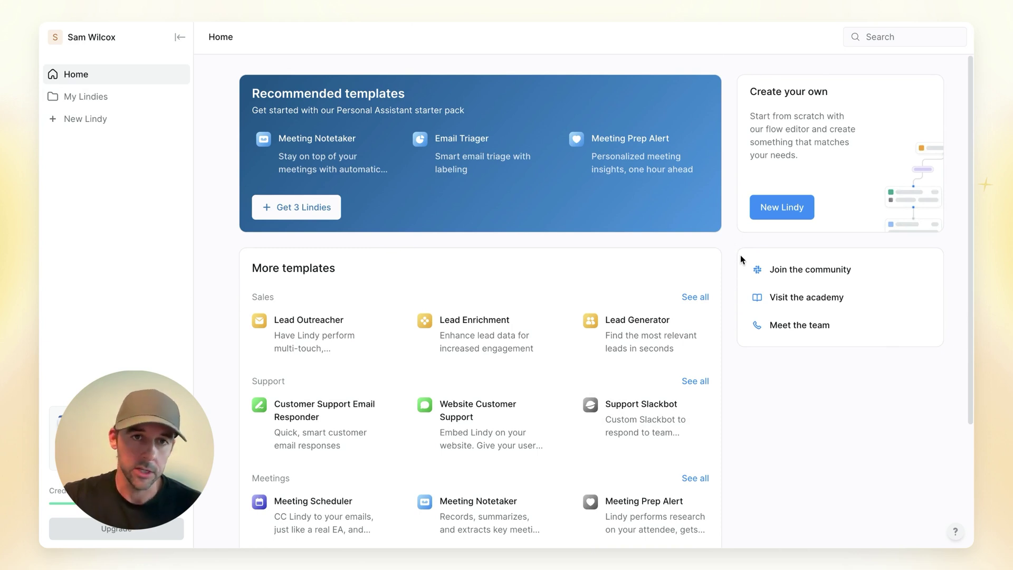
- View the full Sales template category and return to the home page
scroll(739, 256, down, 3)
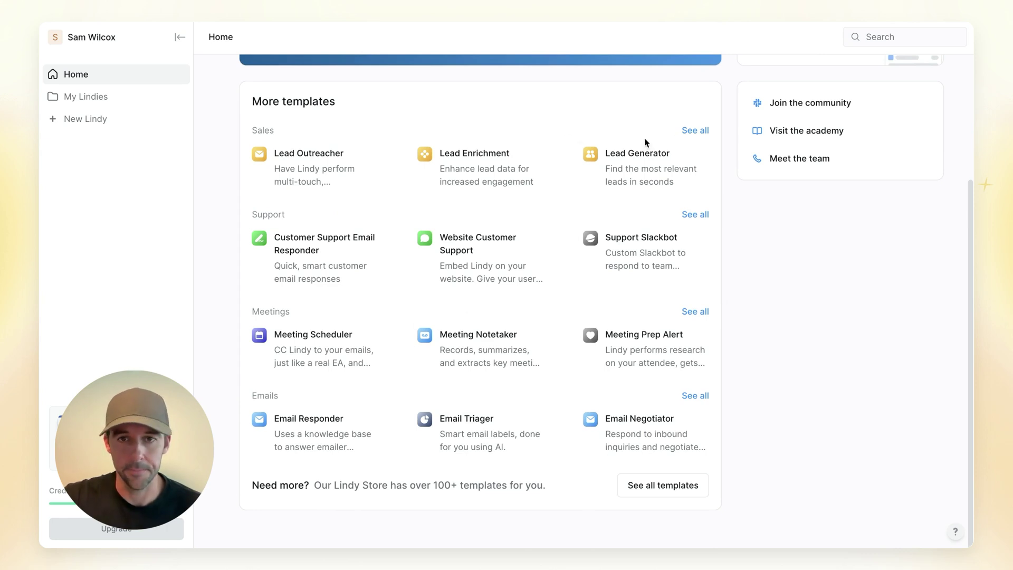
click(702, 134)
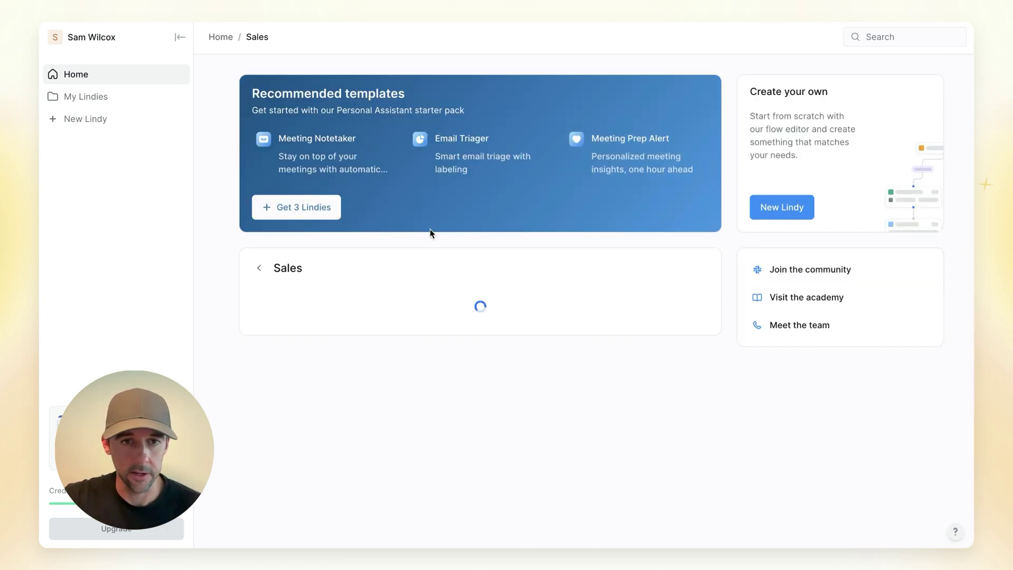
click(260, 269)
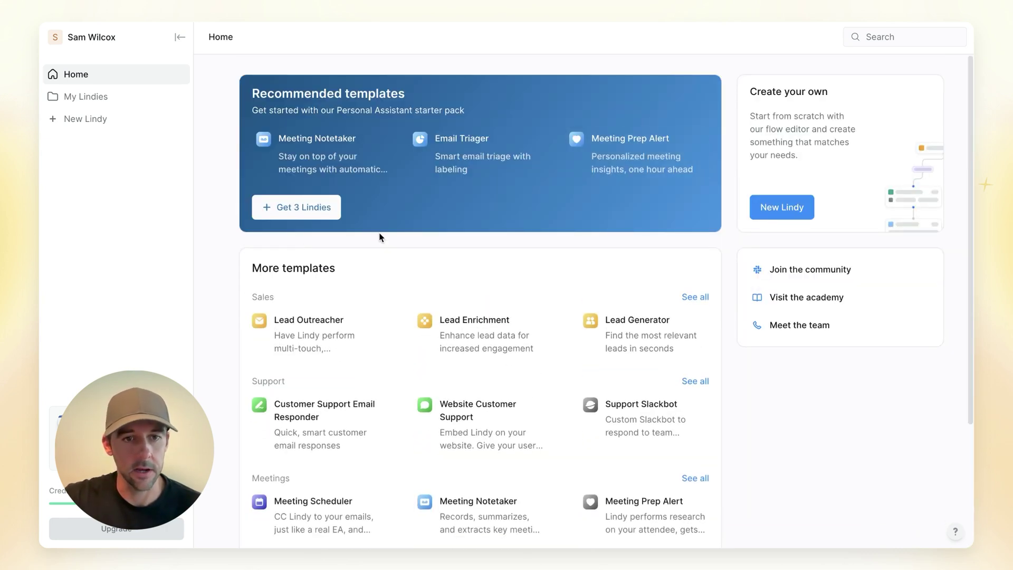
- Browse the full collection of Lindy templates and return to the home page
scroll(603, 245, down, 2)
scroll(642, 197, down, 2)
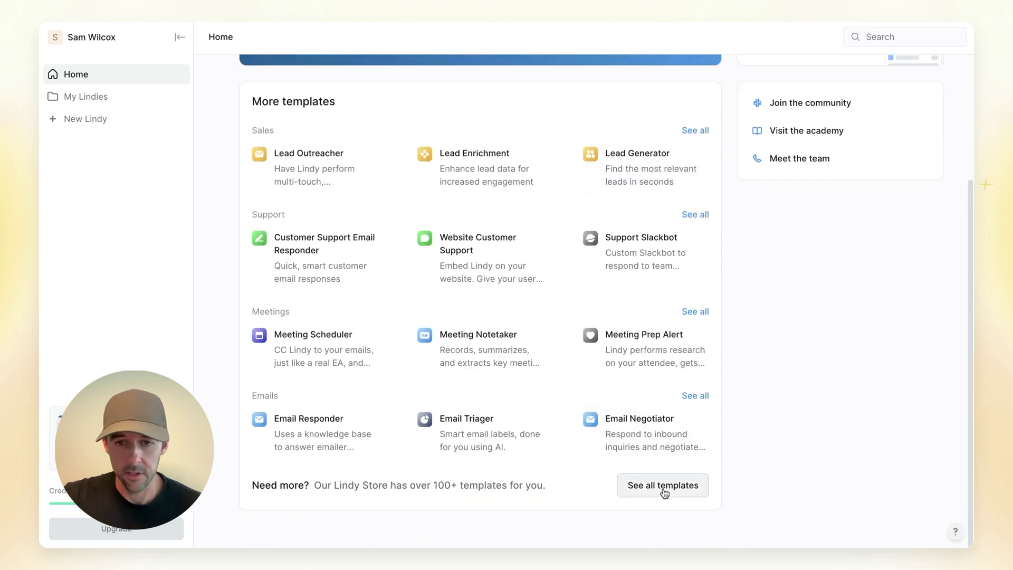
click(663, 488)
scroll(606, 189, down, 5)
scroll(685, 175, down, 8)
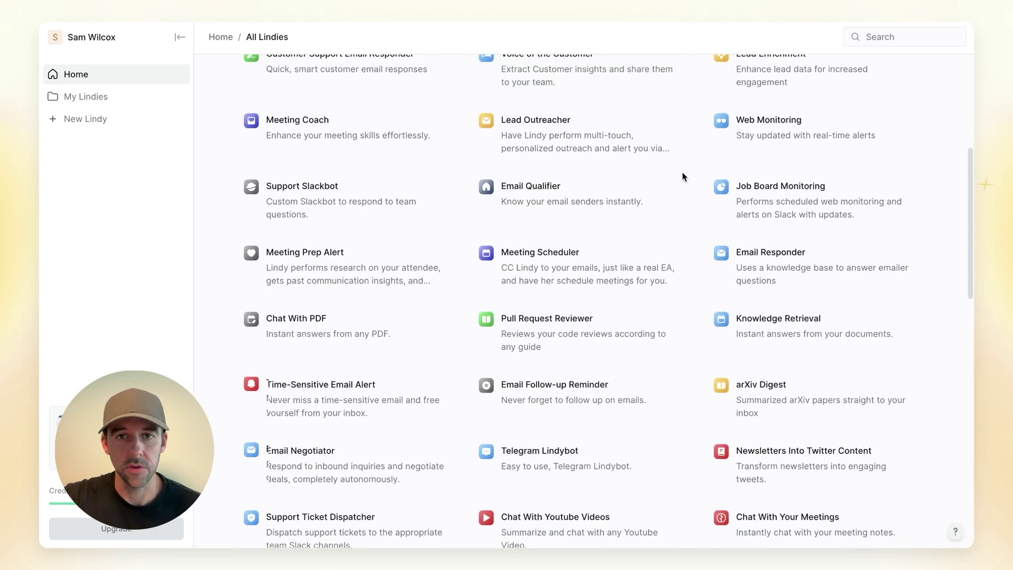
scroll(683, 173, down, 8)
scroll(682, 173, up, 13)
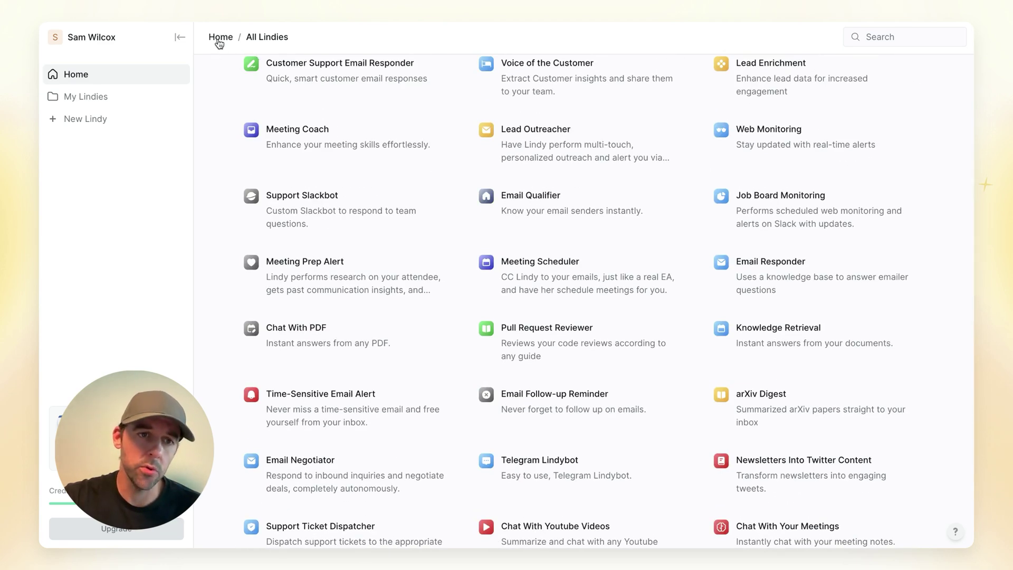
click(219, 40)
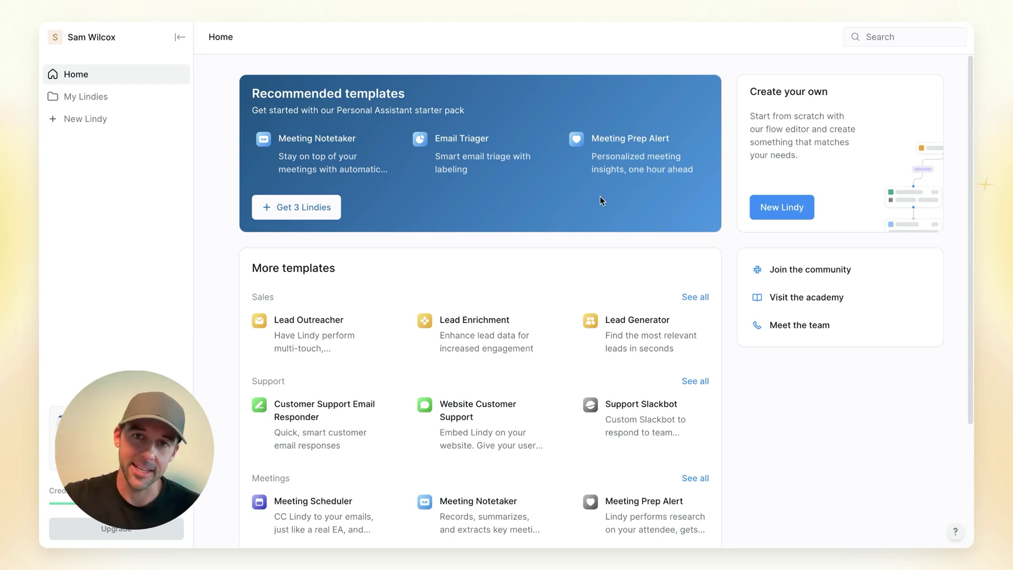
- Add the Meeting Prep Alert template and reopen its flow after checking the My Lindies list
click(656, 153)
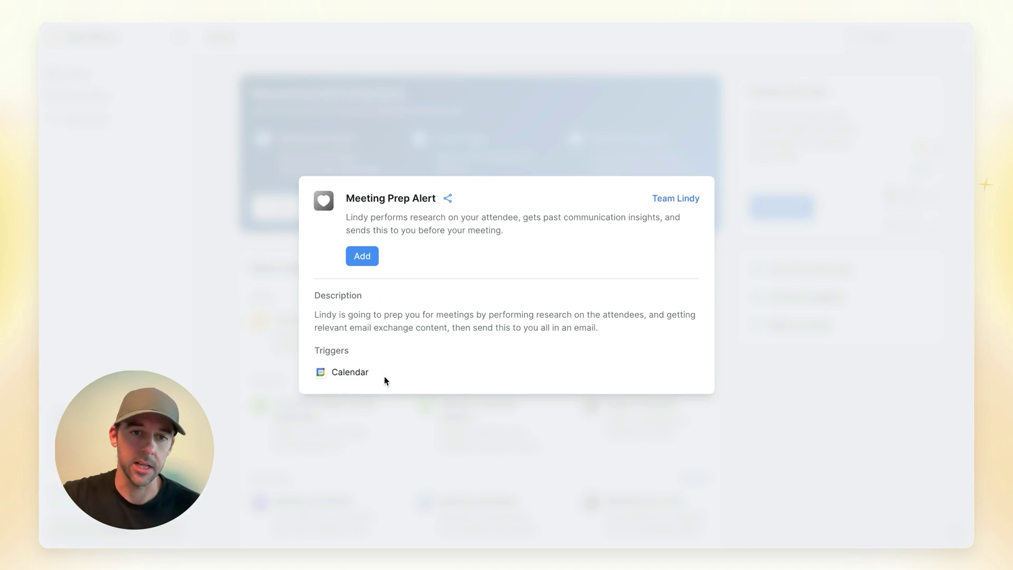
click(367, 264)
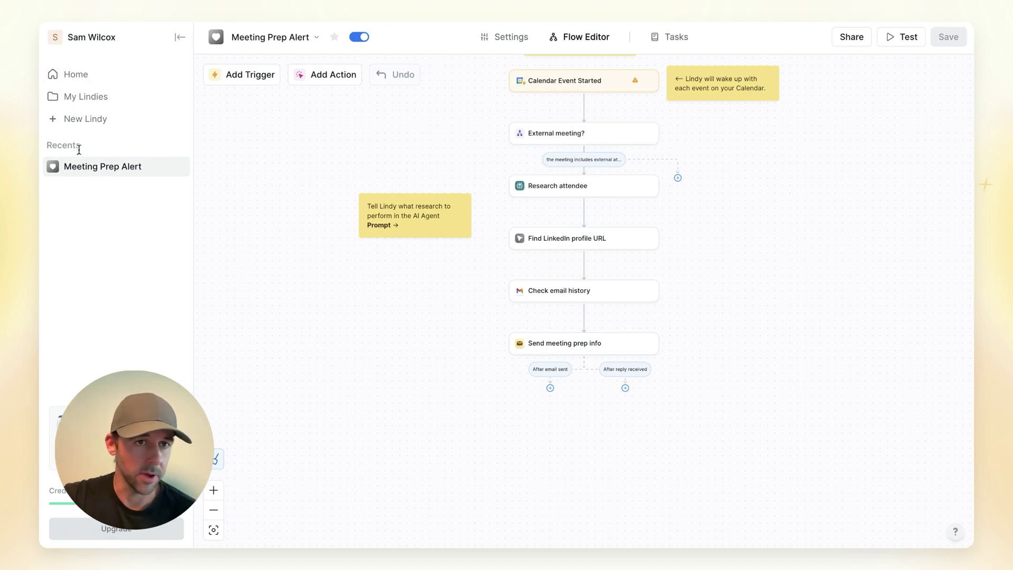
click(87, 100)
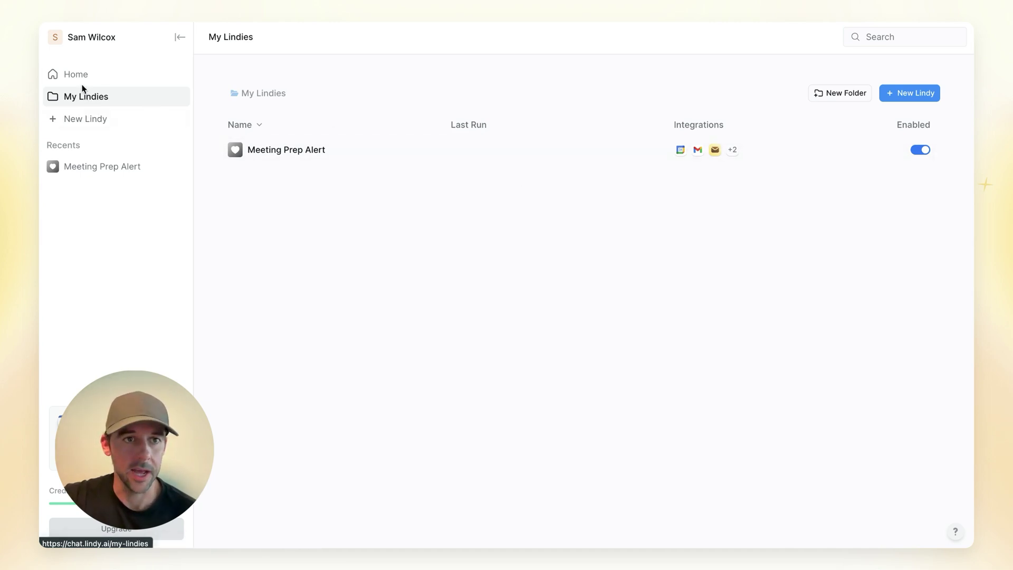
click(106, 168)
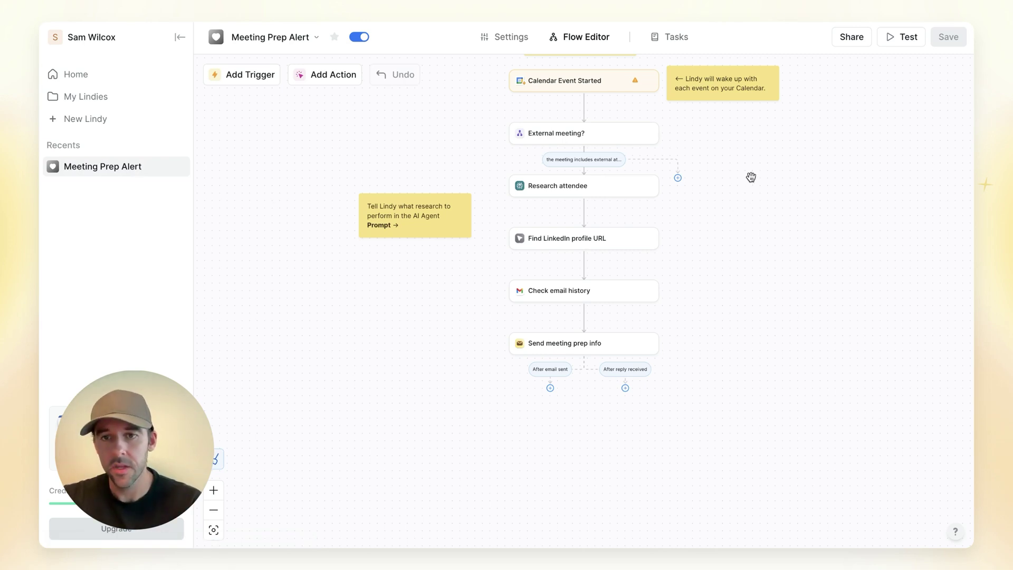
- Examine the Meeting Prep Alert flow, including its calendar trigger, follow-on steps and explanatory notes
scroll(744, 190, up, 5)
scroll(689, 333, down, 3)
scroll(635, 169, right, 1)
click(552, 173)
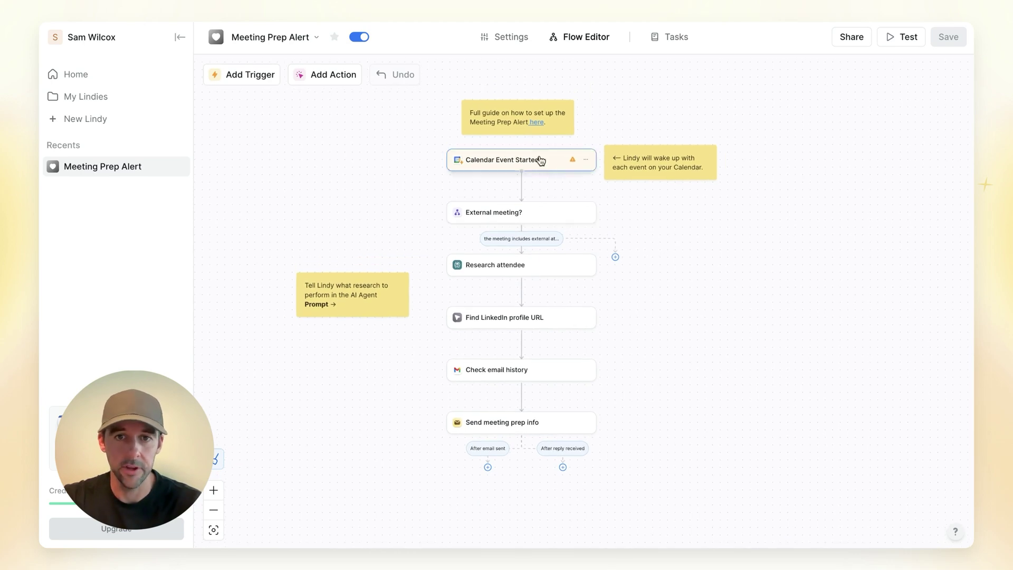
scroll(520, 121, up, 3)
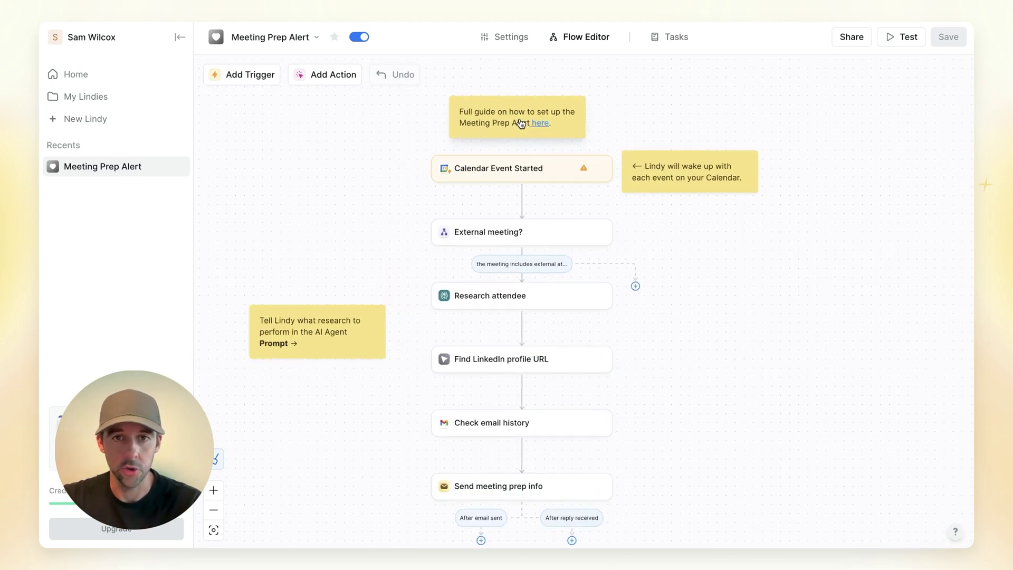
scroll(519, 124, up, 2)
scroll(721, 290, up, 1)
scroll(721, 289, left, 1)
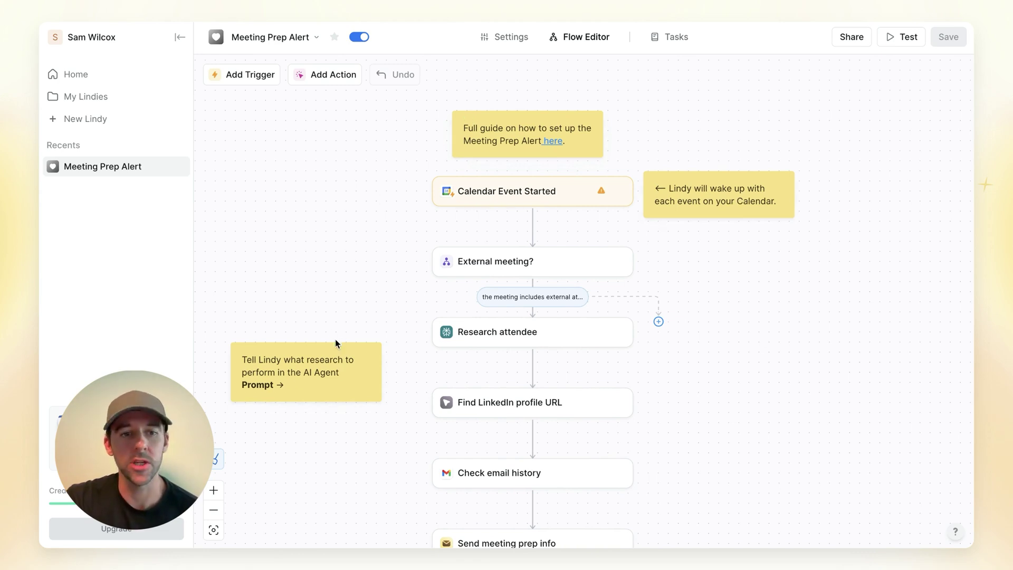
- Delete the three yellow notes about the setup guide, the calendar wake-up and the research prompt
click(519, 135)
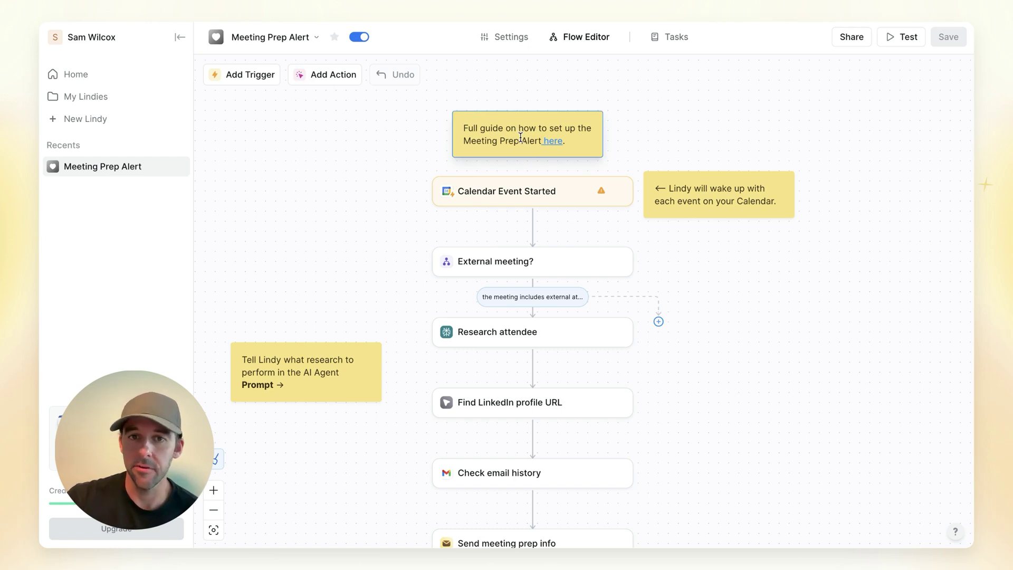
key(Delete)
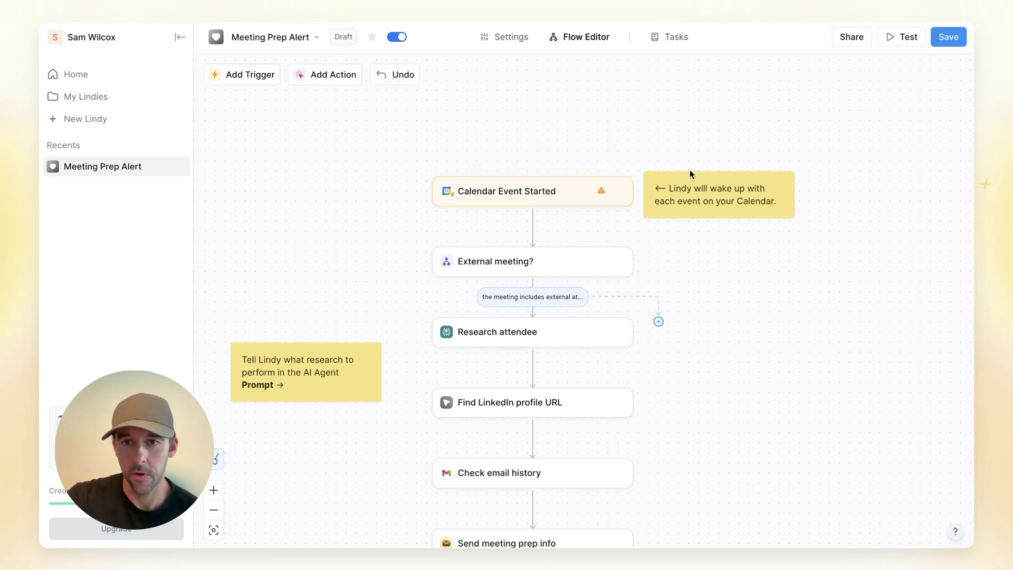
key(Delete)
click(324, 363)
key(Delete)
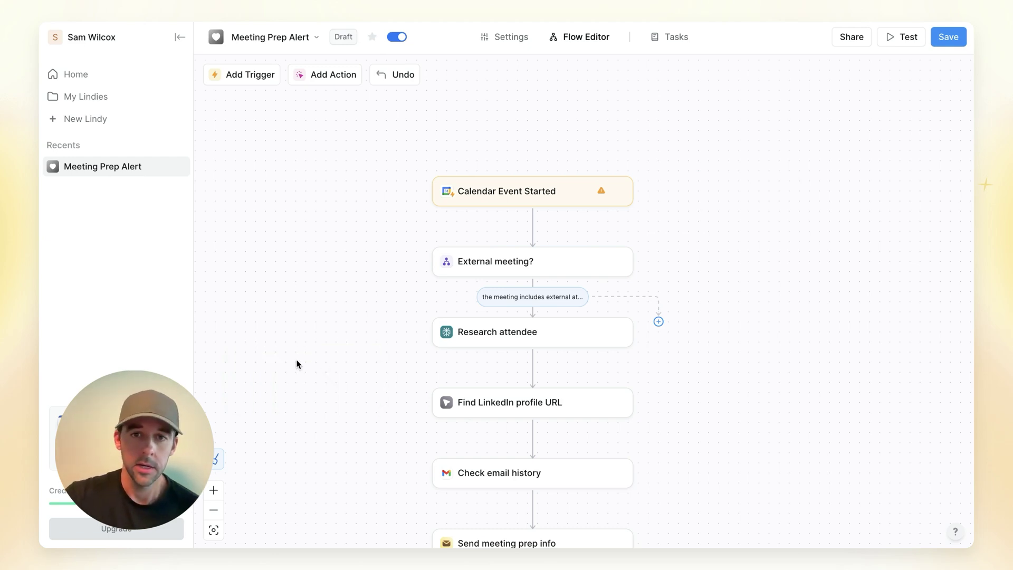
- Open the Calendar Event Started trigger's settings and check the available Google accounts without changing the selection
drag(730, 293, 714, 269)
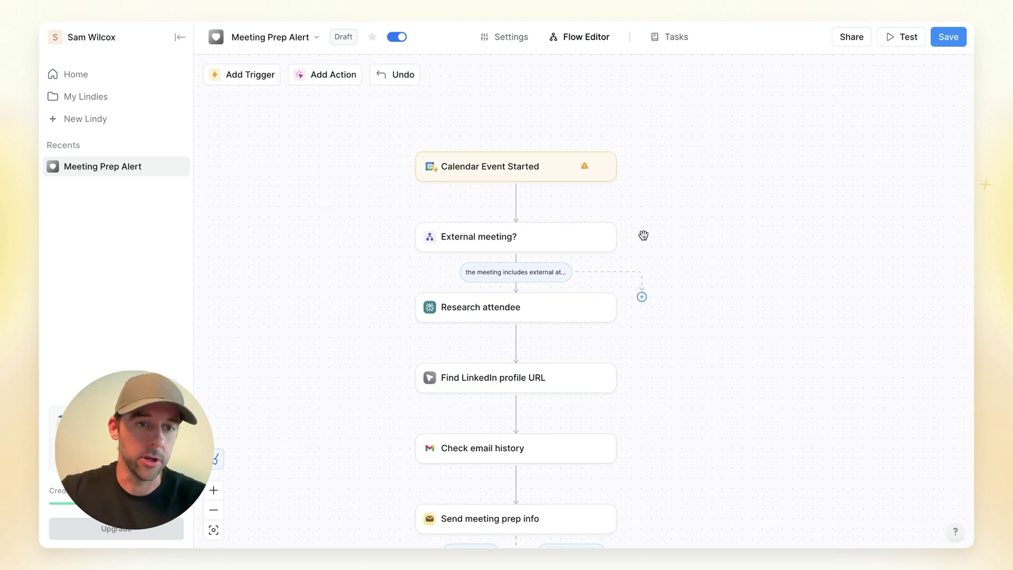
scroll(671, 255, up, 1)
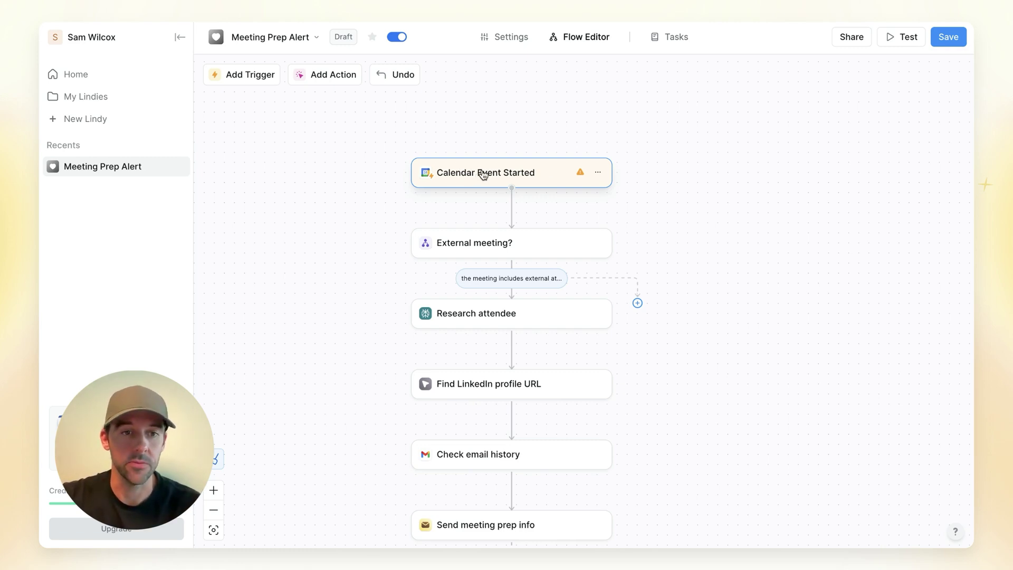
click(536, 174)
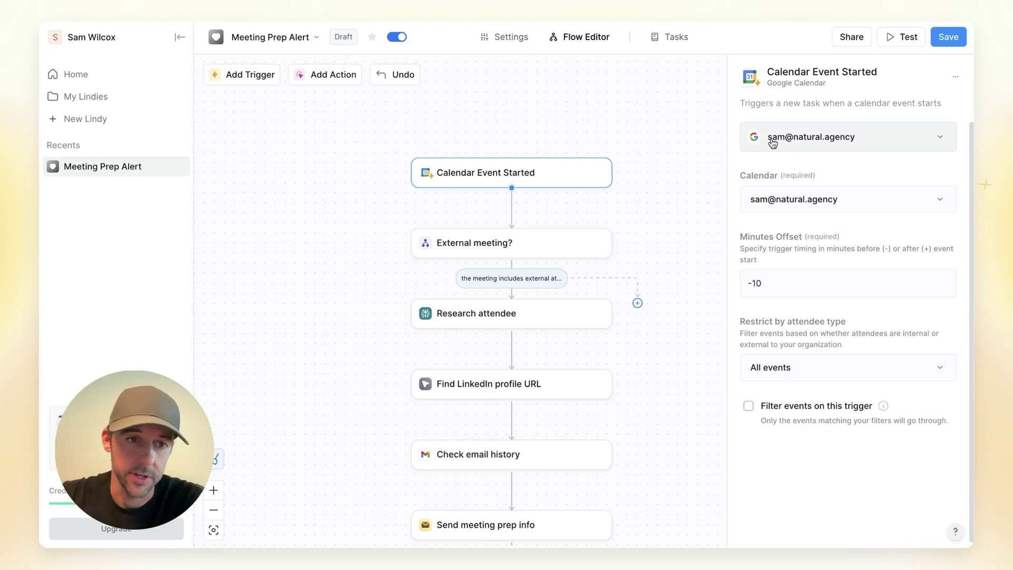
click(930, 141)
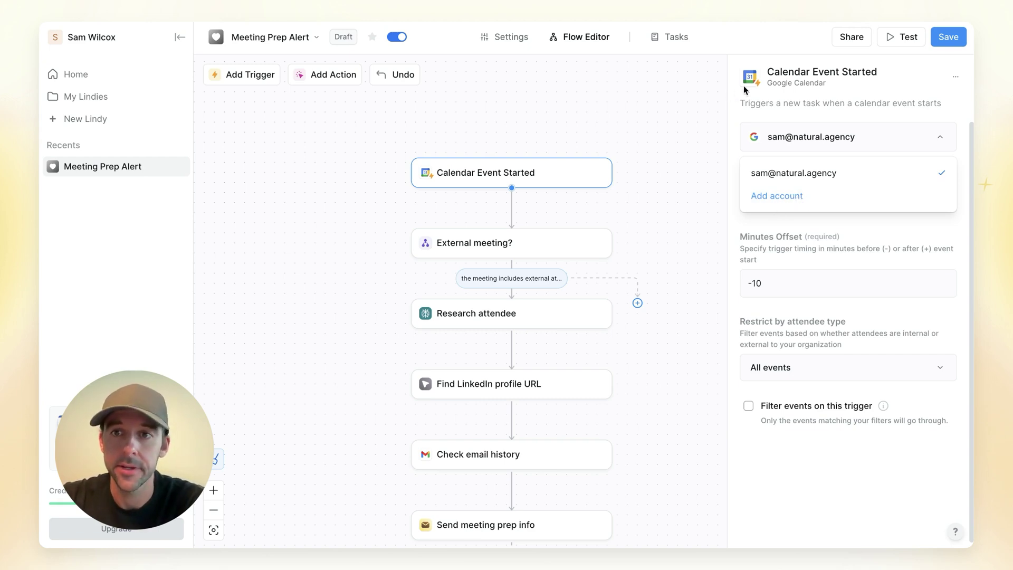
click(863, 106)
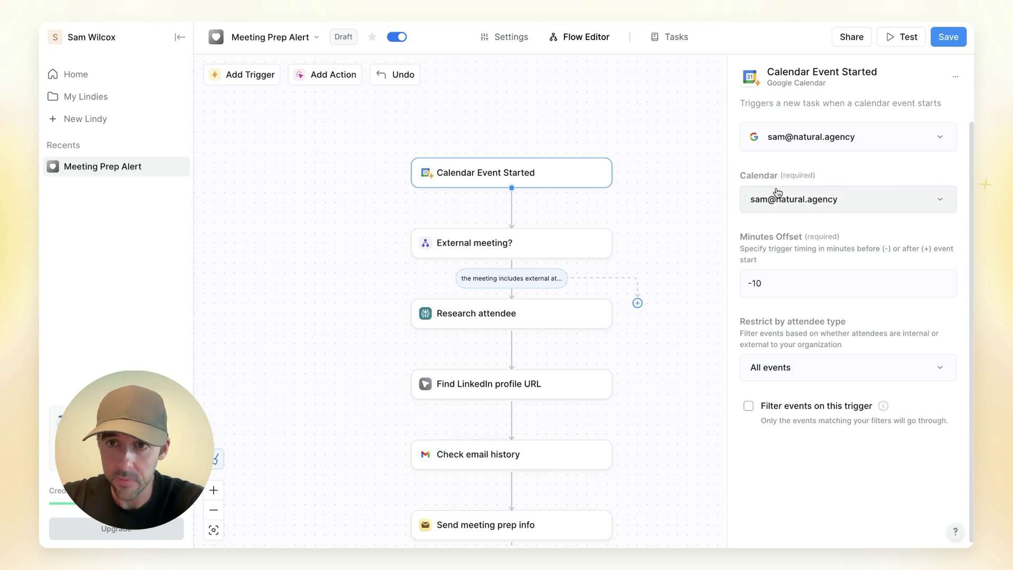
- Set the calendar trigger's Minutes Offset to -30
scroll(768, 177, down, 1)
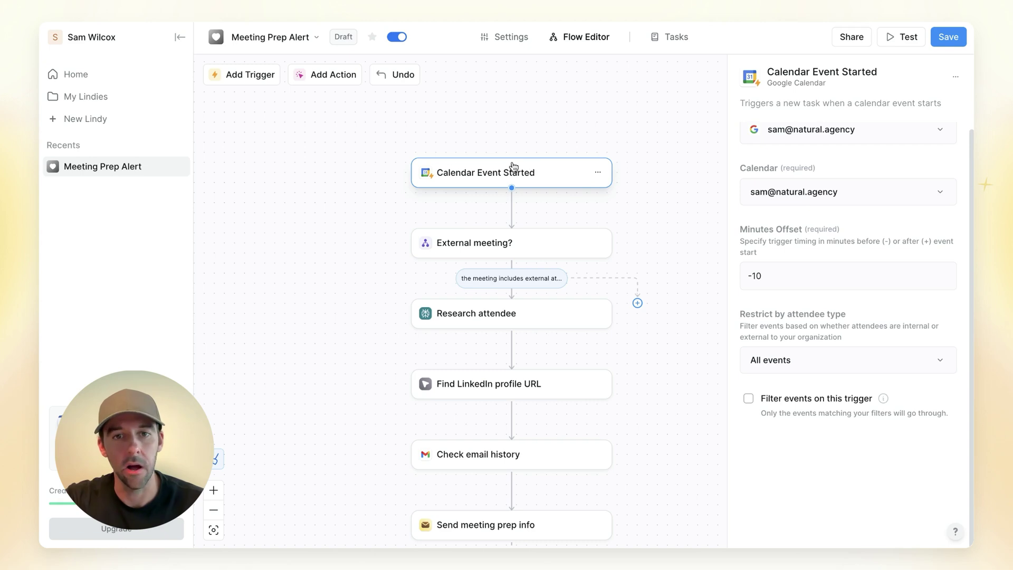
click(812, 276)
key(BackSpace)
key(BackSpace)
text(30)
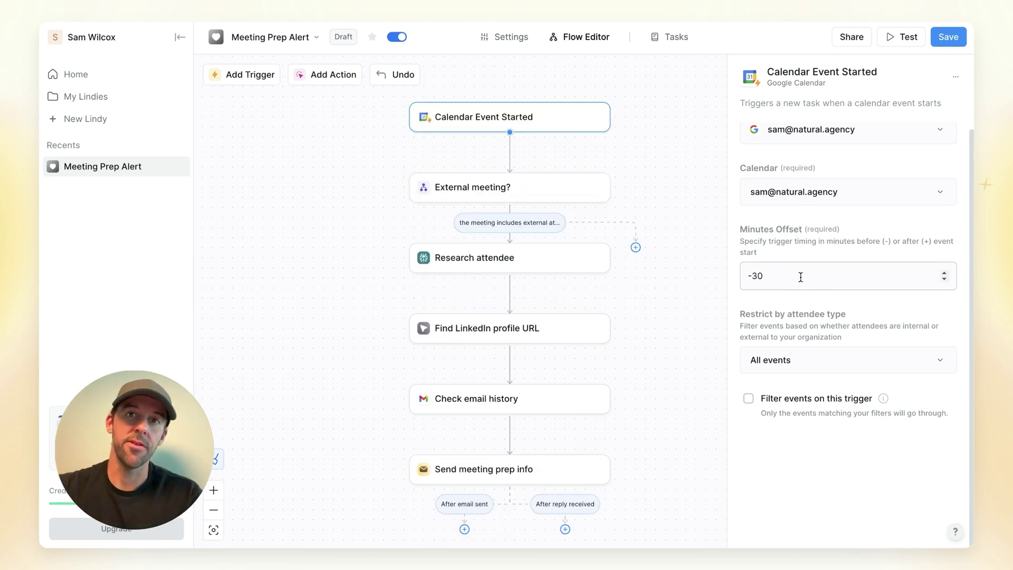
click(762, 297)
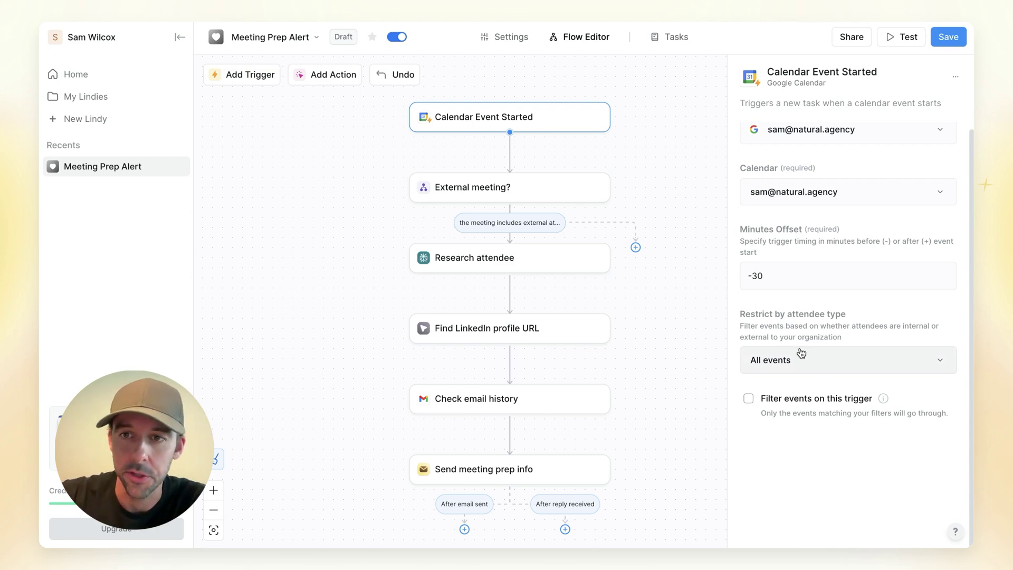
- Try restricting the trigger to events with internal attendees, and settle on only events with at least one external attendee
scroll(844, 351, up, 1)
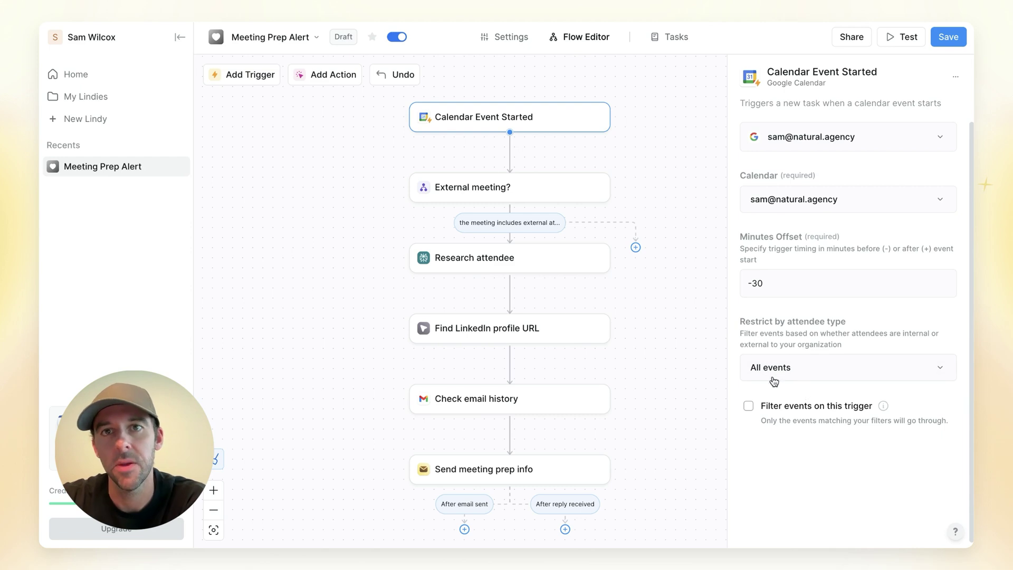
click(797, 372)
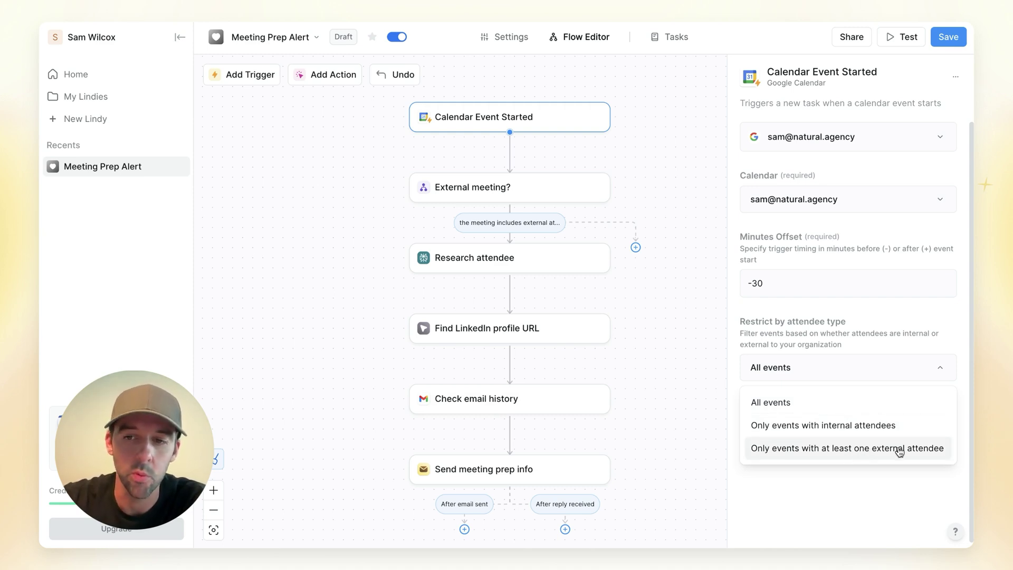
click(806, 432)
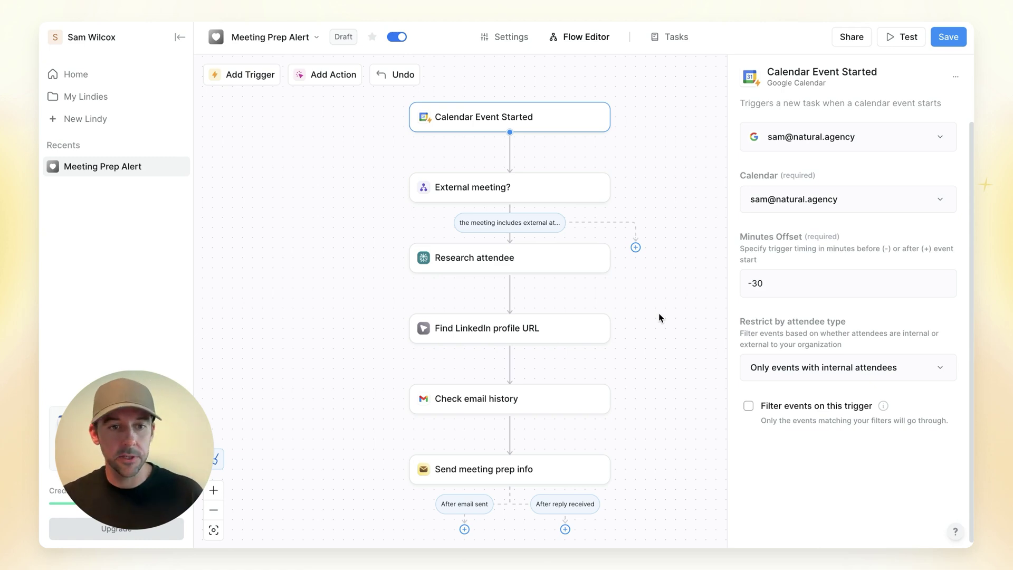
click(846, 364)
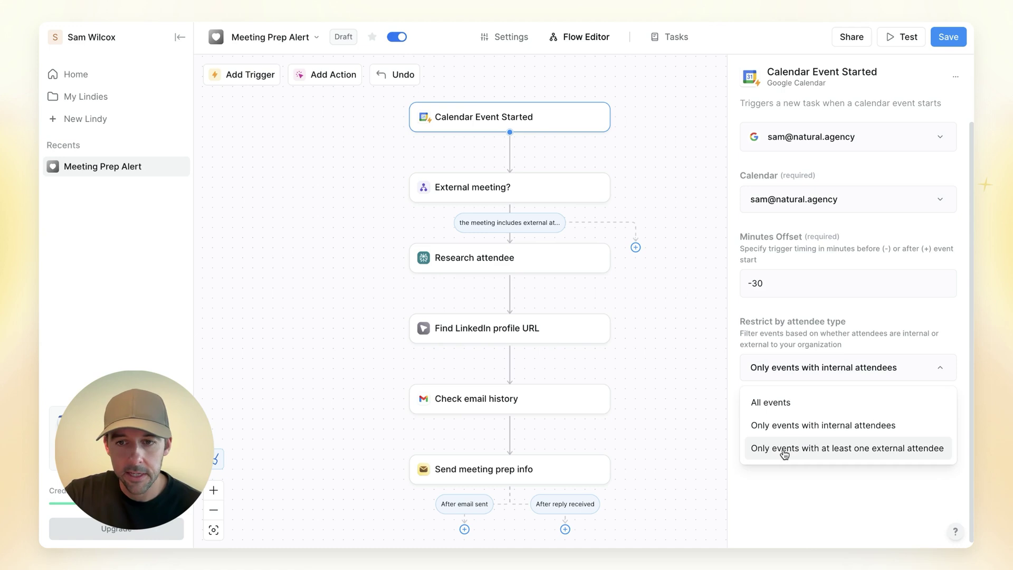
click(841, 453)
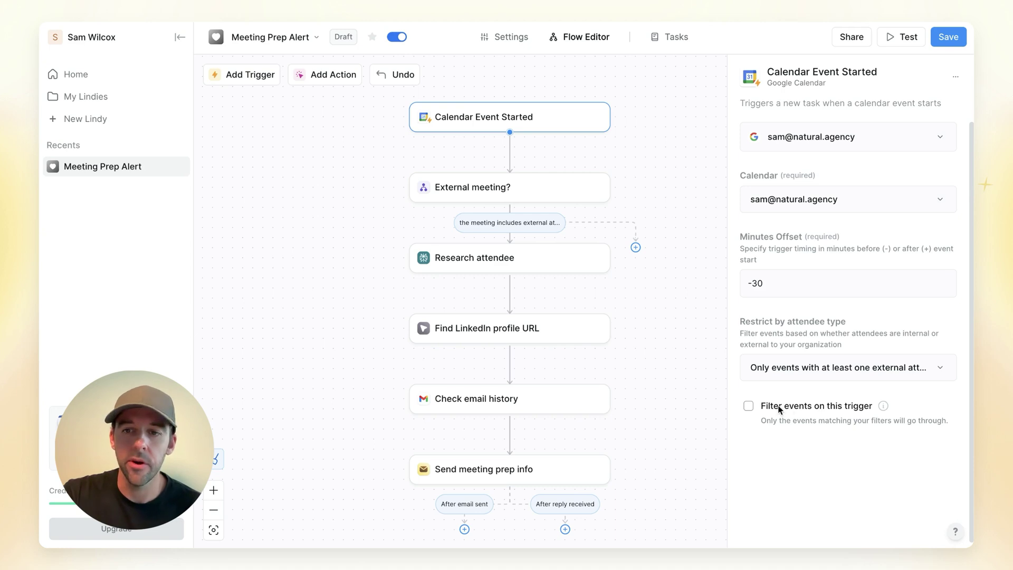
- Enable event filtering on the Calendar Event Started trigger and bring up its filter conditions
mouse_move(884, 407)
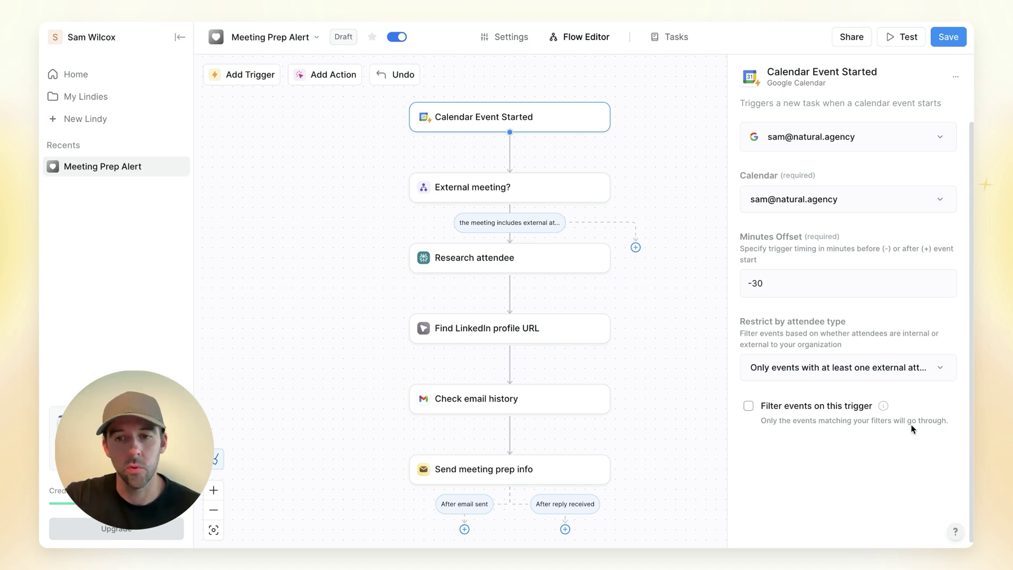
click(749, 408)
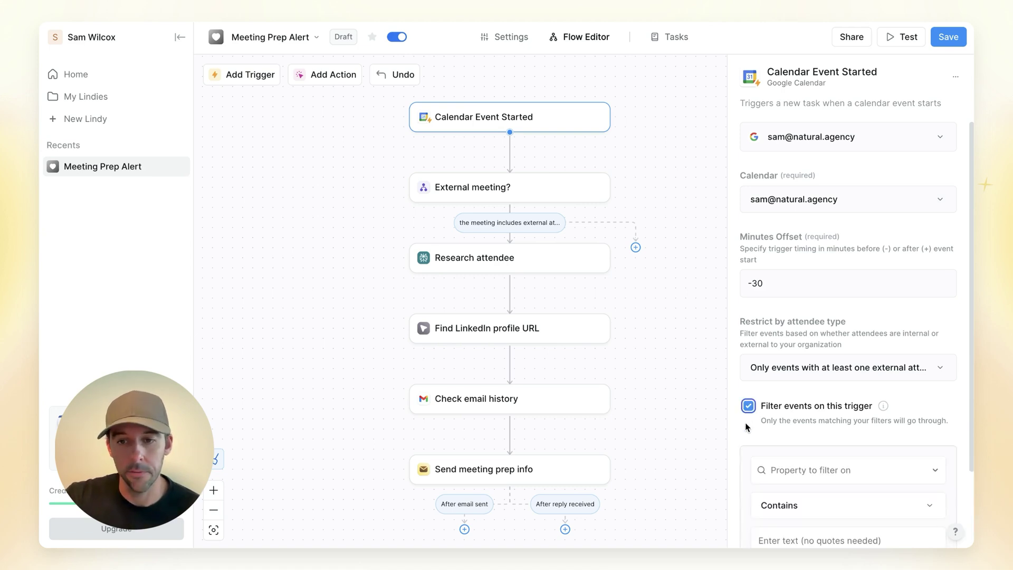
scroll(819, 383, down, 2)
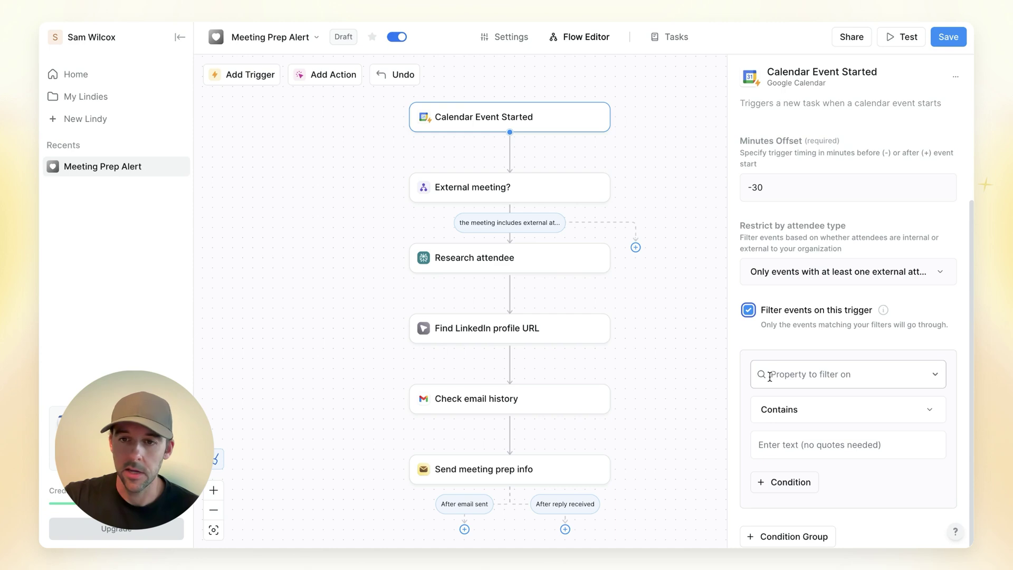
- Set the trigger filter condition's property to Name
click(932, 380)
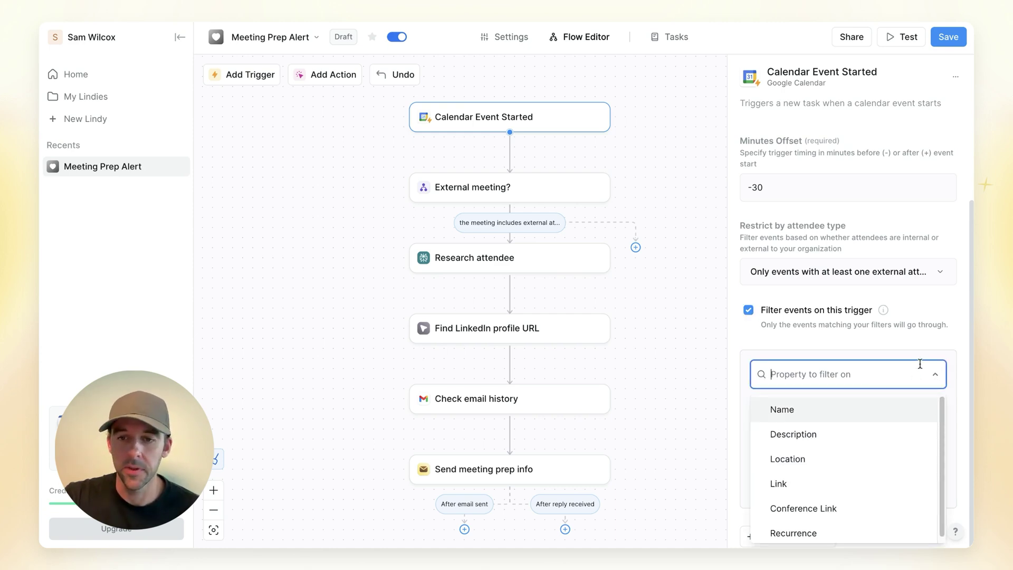
scroll(820, 431, down, 1)
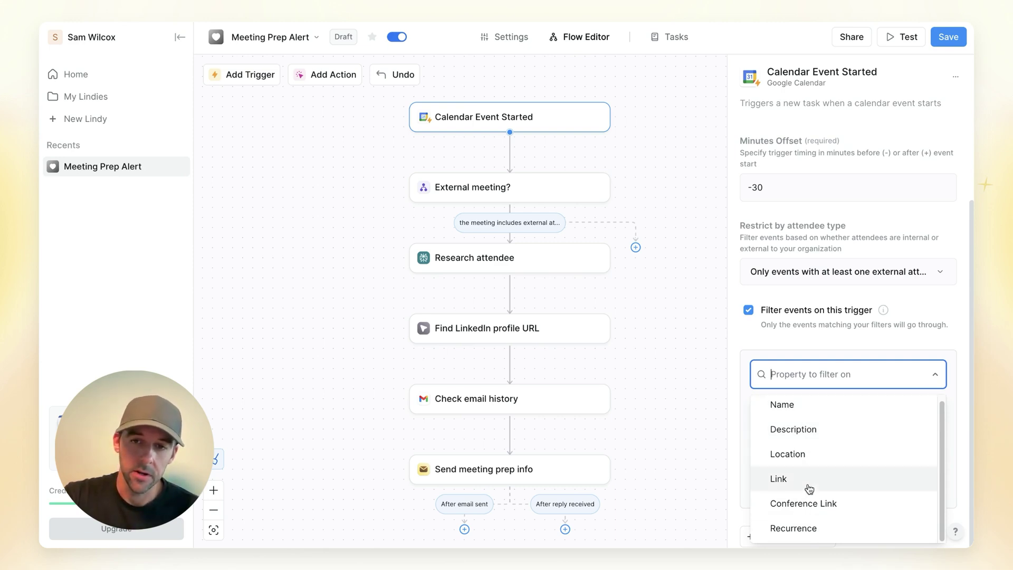
scroll(776, 189, up, 2)
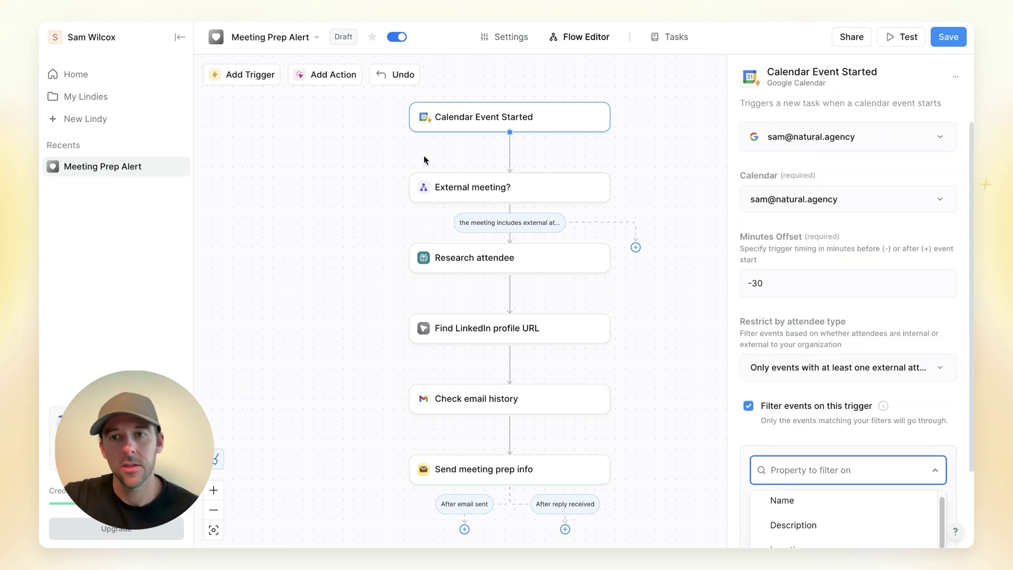
scroll(804, 209, down, 2)
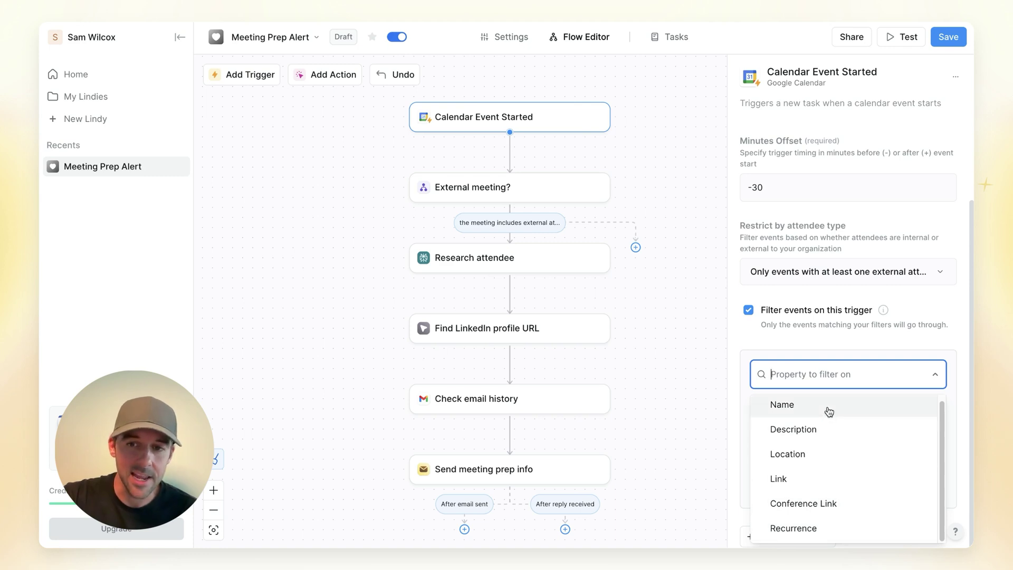
click(829, 411)
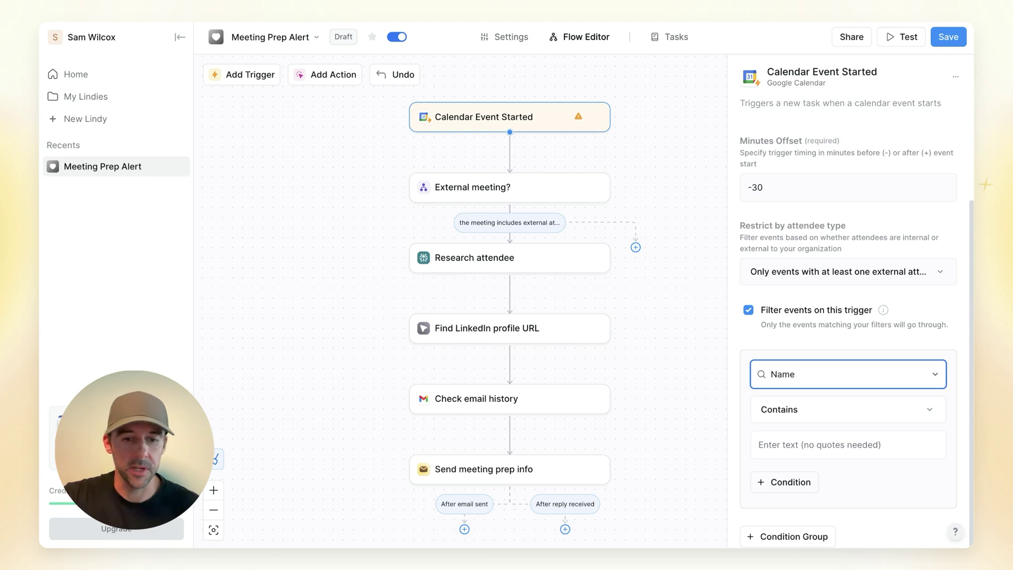
- Open the Cal.com Event Types page in a new browser tab
key(super+t)
text(cal.com)
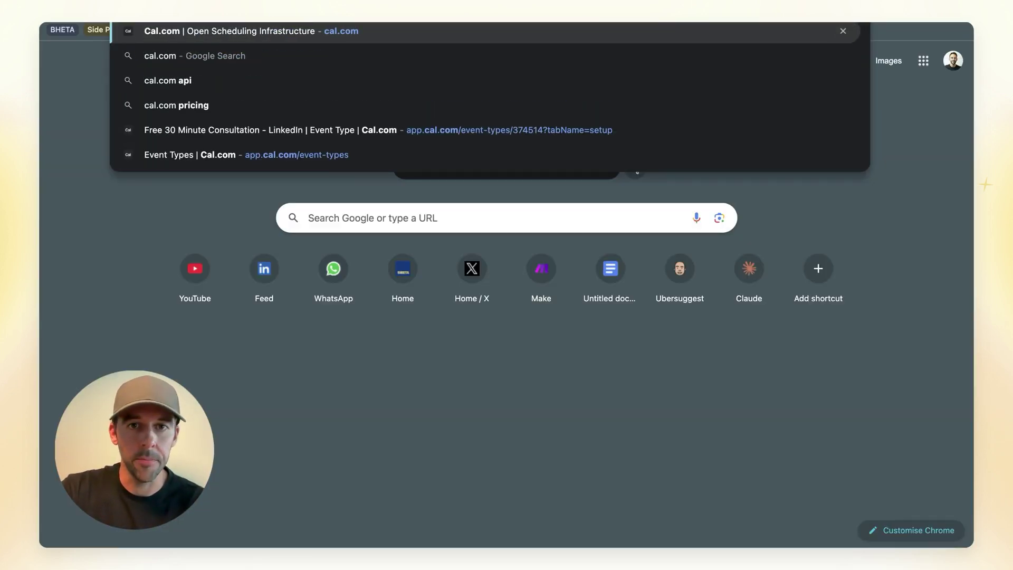
key(Down)
key(Down)
key(Down)
key(Down)
key(Down)
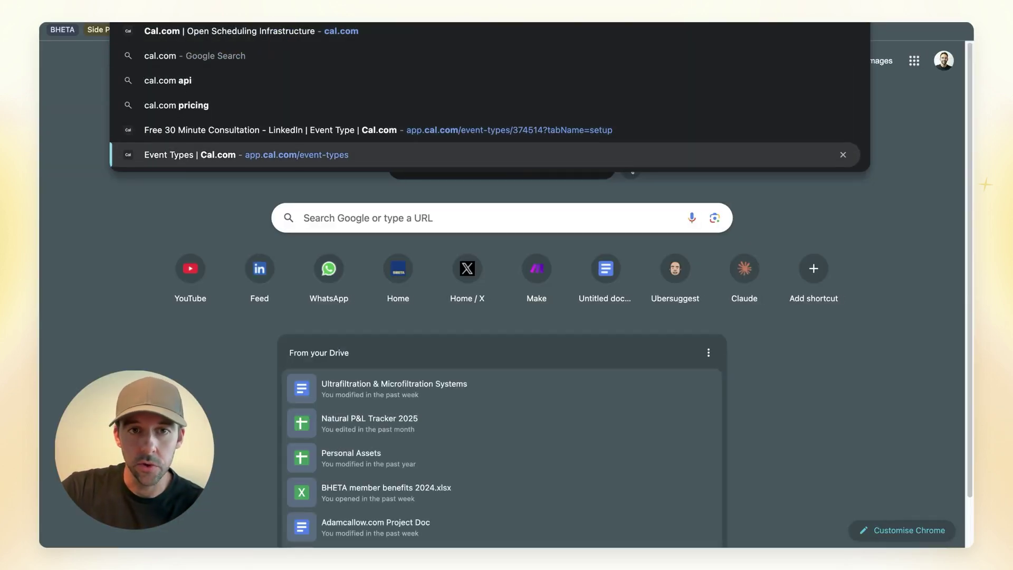
key(Return)
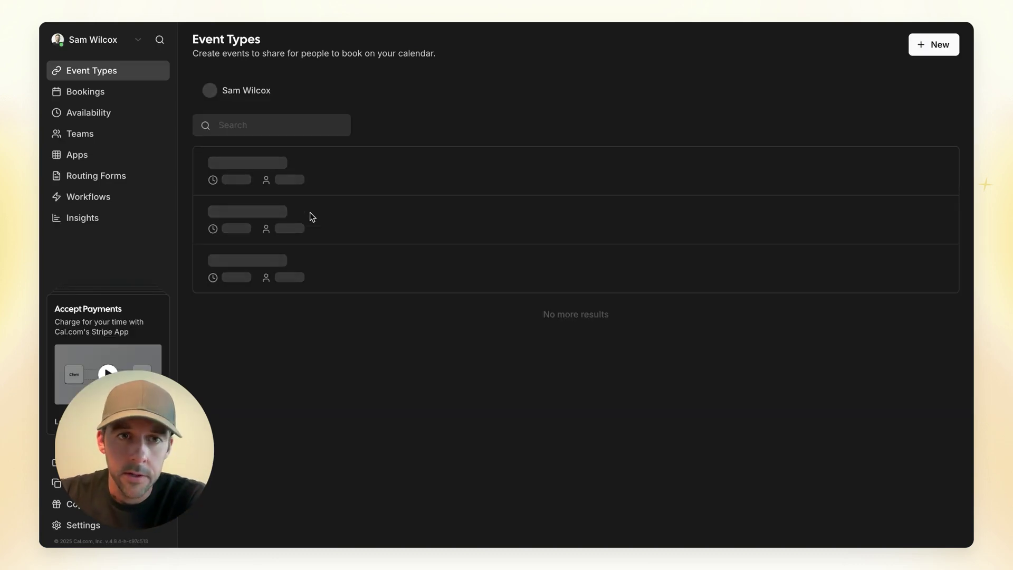
- Look through the Cal.com event types for the title wording of the automation consultation meeting
scroll(299, 179, down, 1)
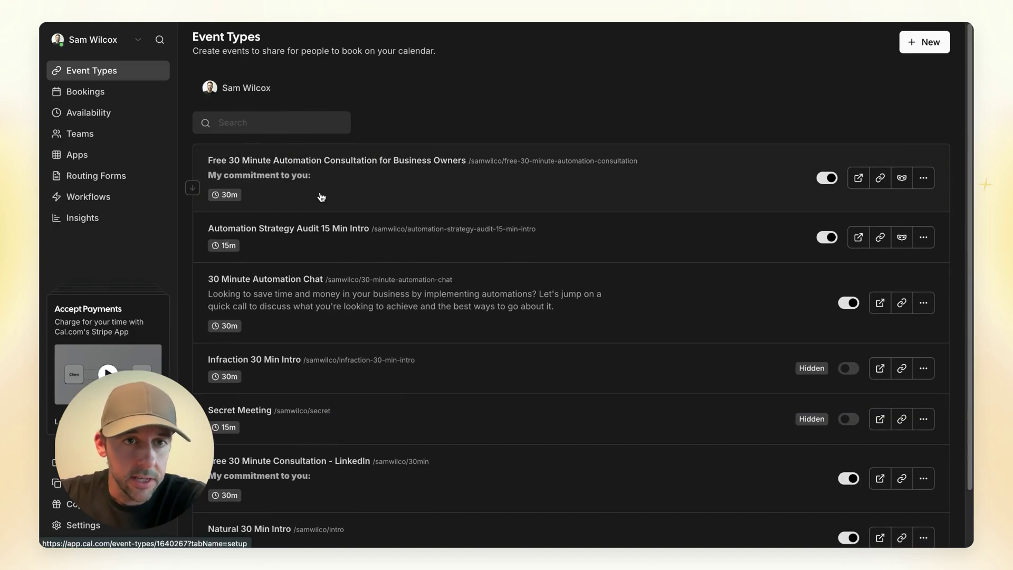
scroll(354, 174, down, 3)
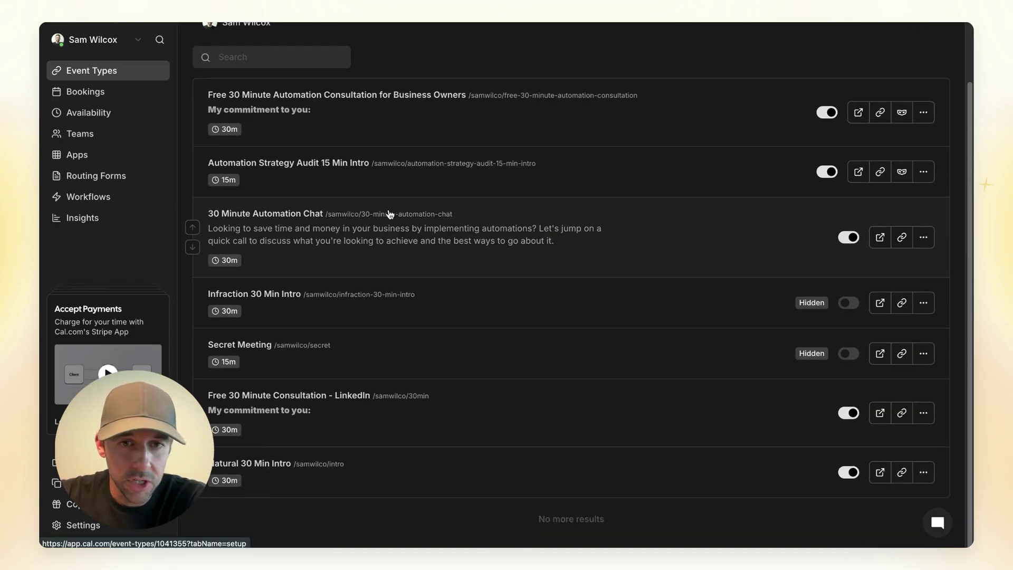
scroll(417, 211, up, 3)
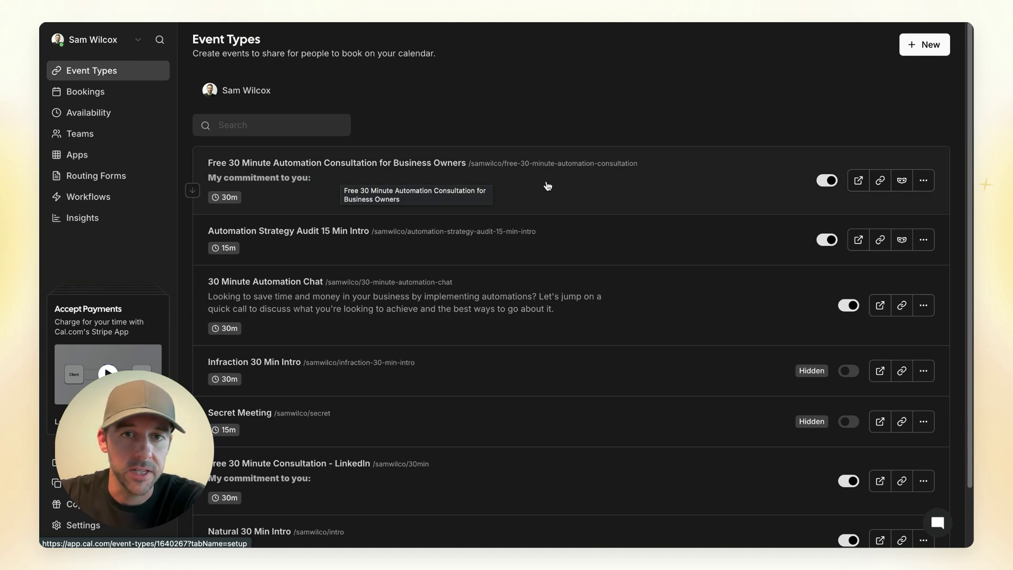
scroll(457, 209, down, 3)
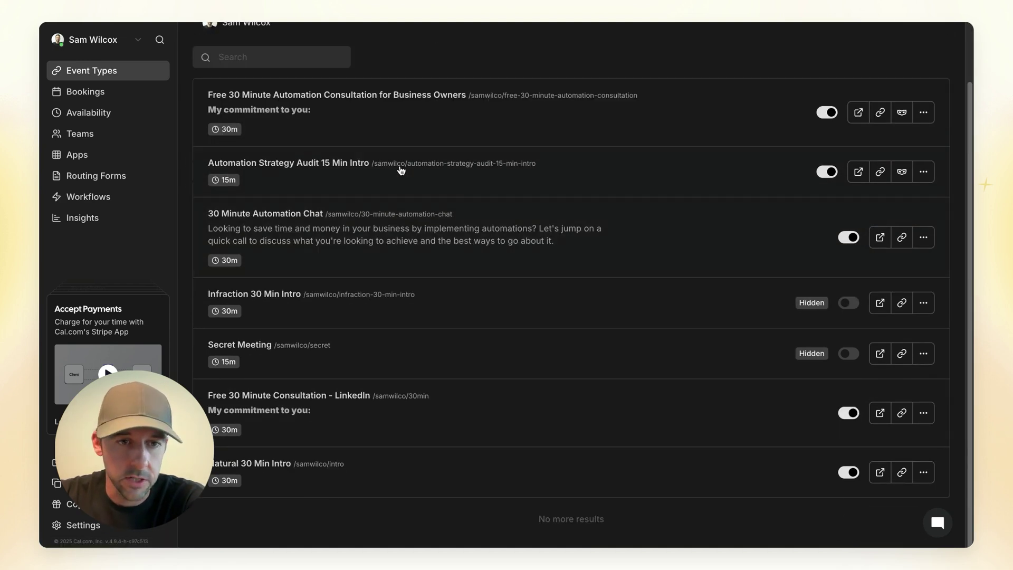
scroll(464, 200, up, 3)
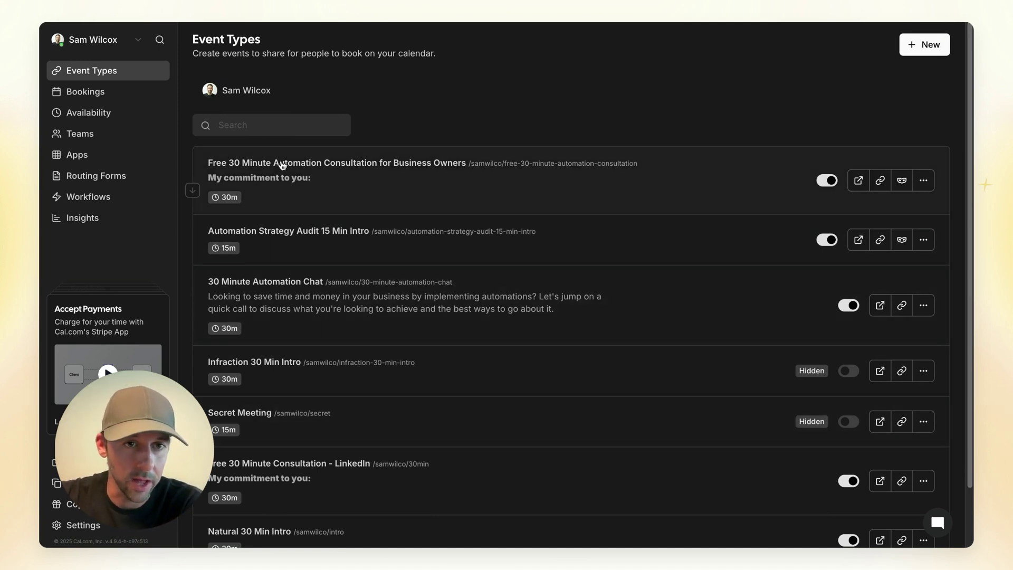
drag(276, 164, 303, 174)
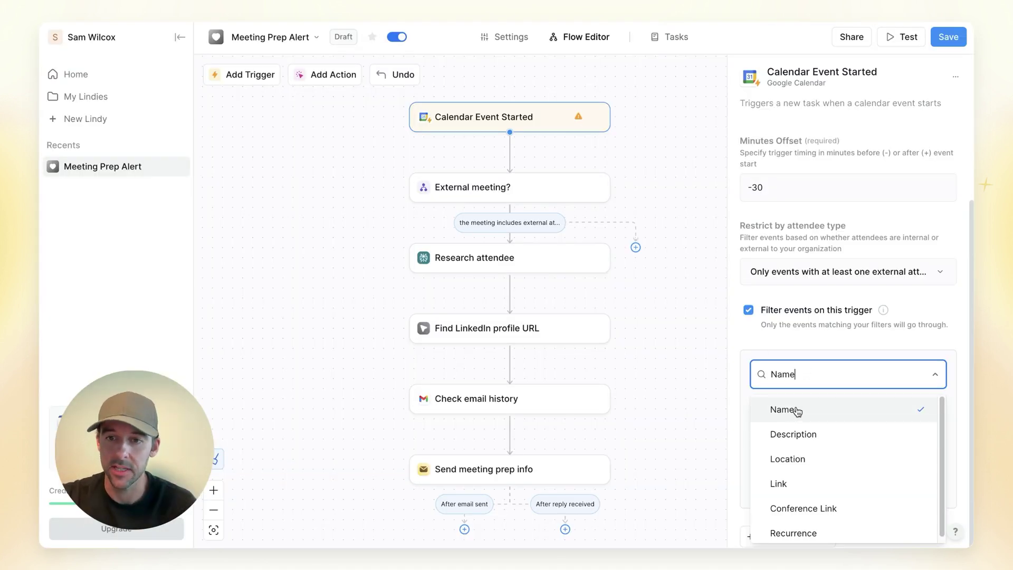
- Return to Lindy and make the trigger filter require that the event Name contains "Automation Consultation"
click(796, 410)
click(798, 433)
text(Automation Con)
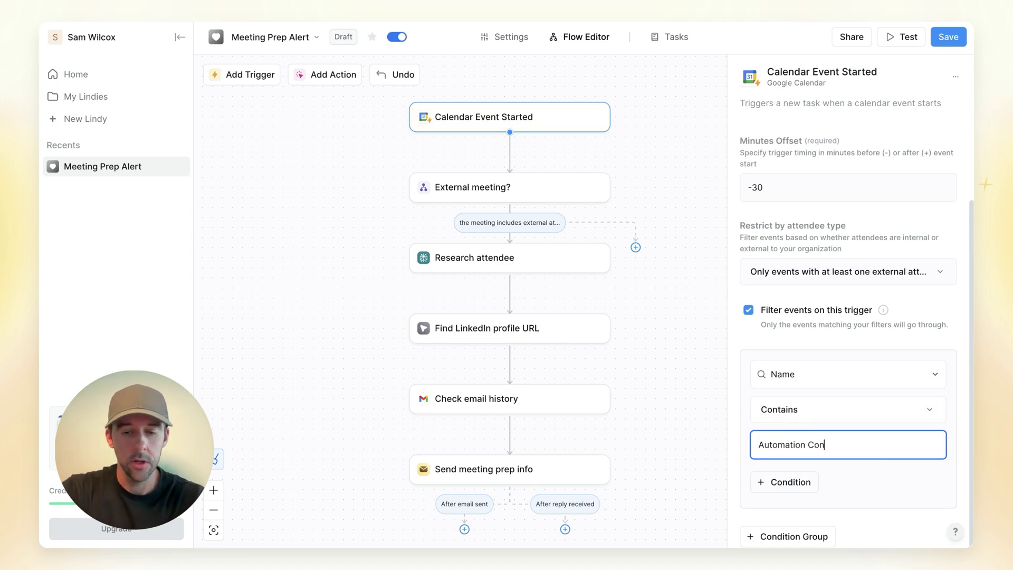
text(sultati)
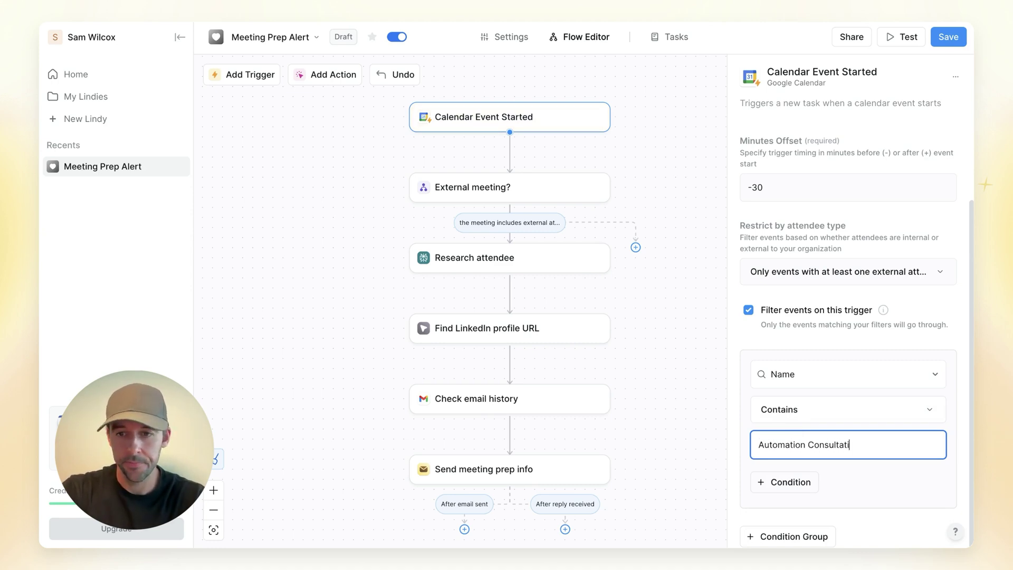
text(on)
click(887, 327)
click(790, 400)
scroll(790, 401, down, 2)
click(821, 374)
click(789, 406)
click(788, 444)
text(Automation Consulttio)
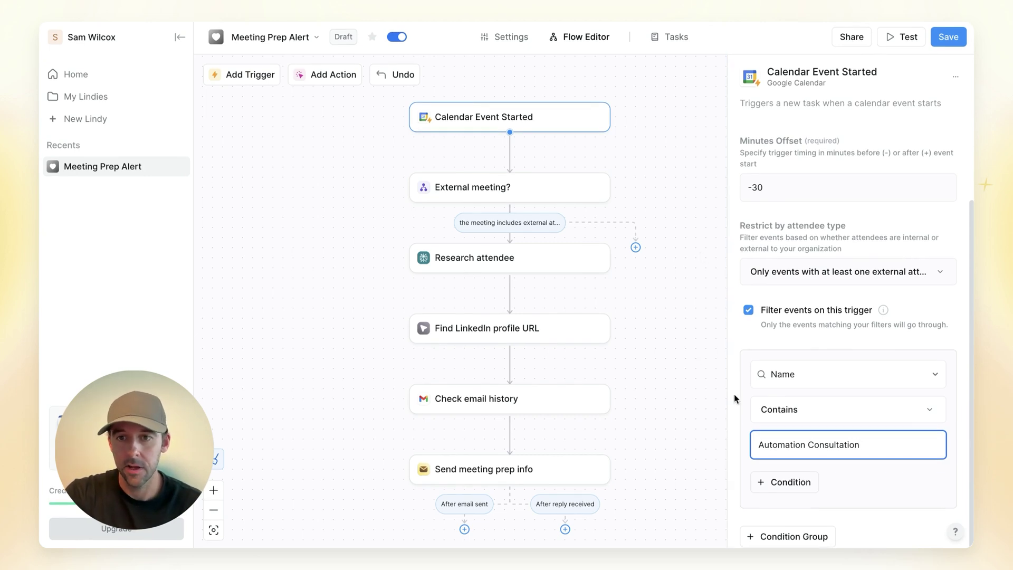
- Review the Calendar Event Started trigger's account, offset, attendee restriction and name filter, and close its settings
scroll(840, 274, up, 2)
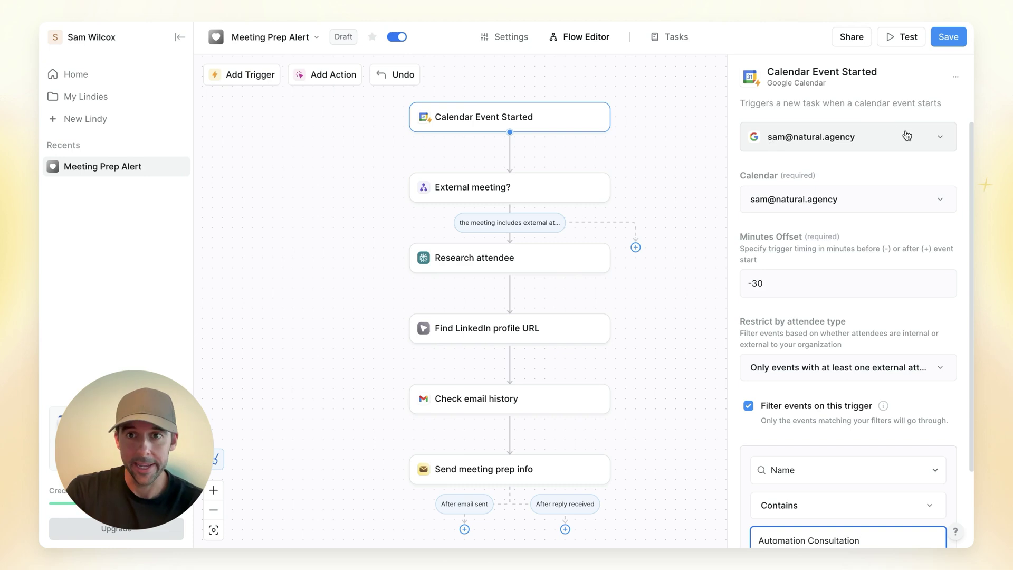
scroll(834, 281, down, 1)
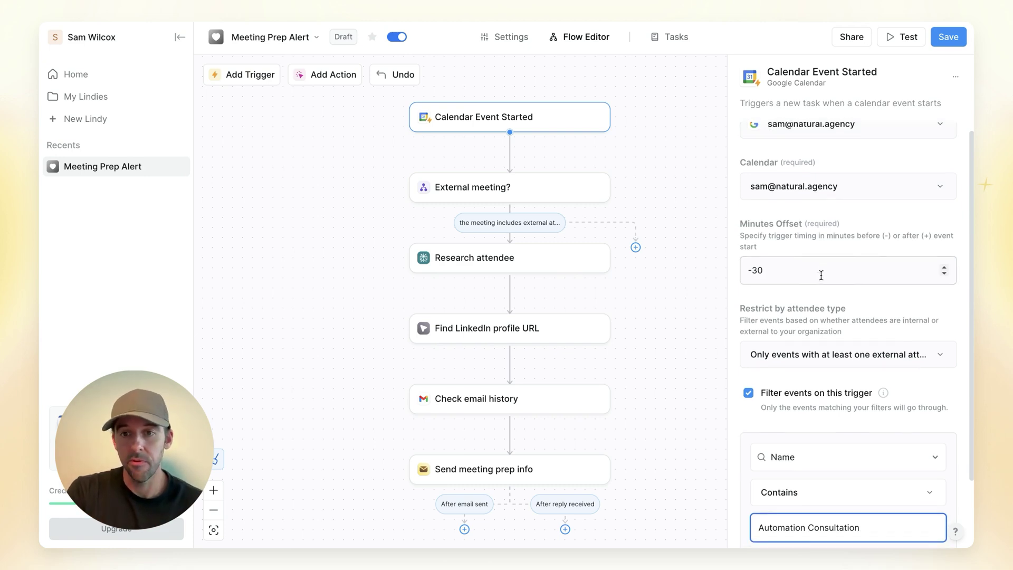
scroll(821, 271, down, 1)
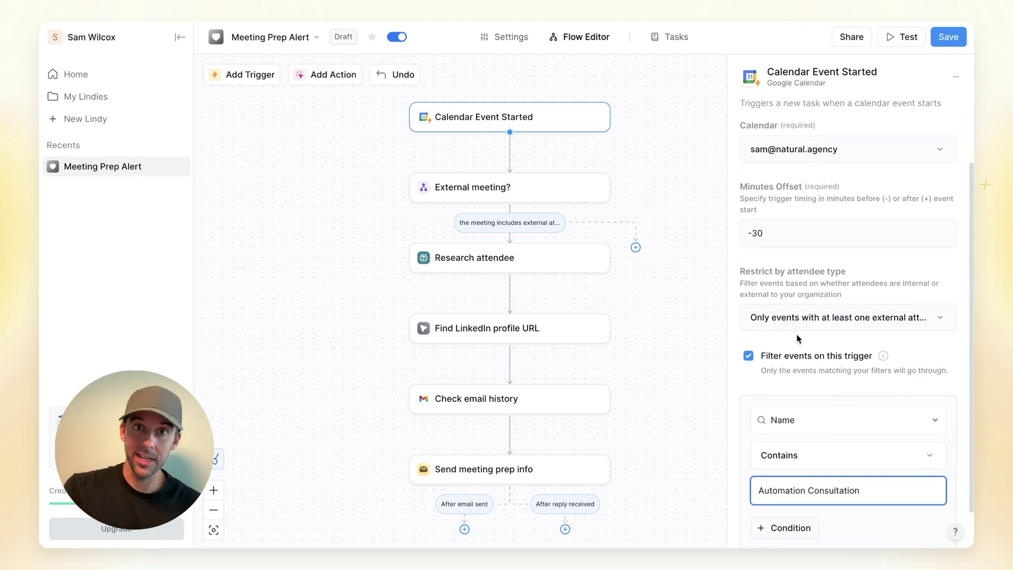
scroll(798, 346, down, 1)
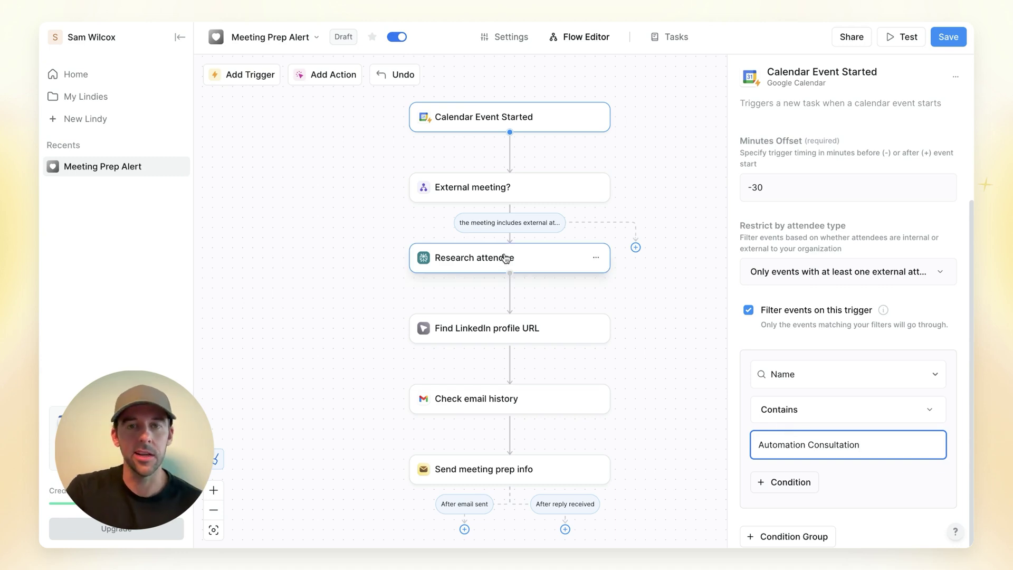
click(668, 154)
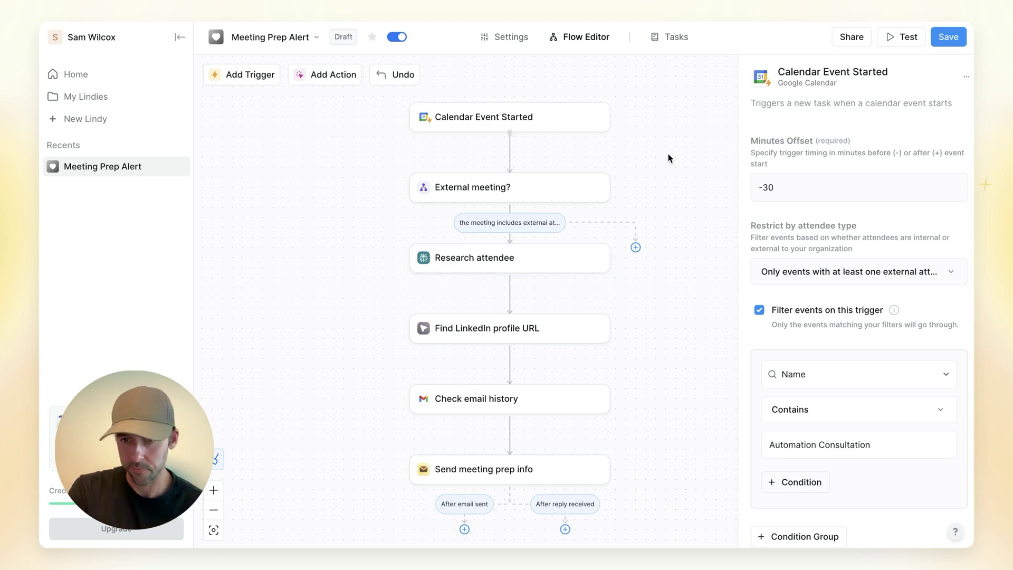
click(535, 129)
scroll(748, 337, down, 3)
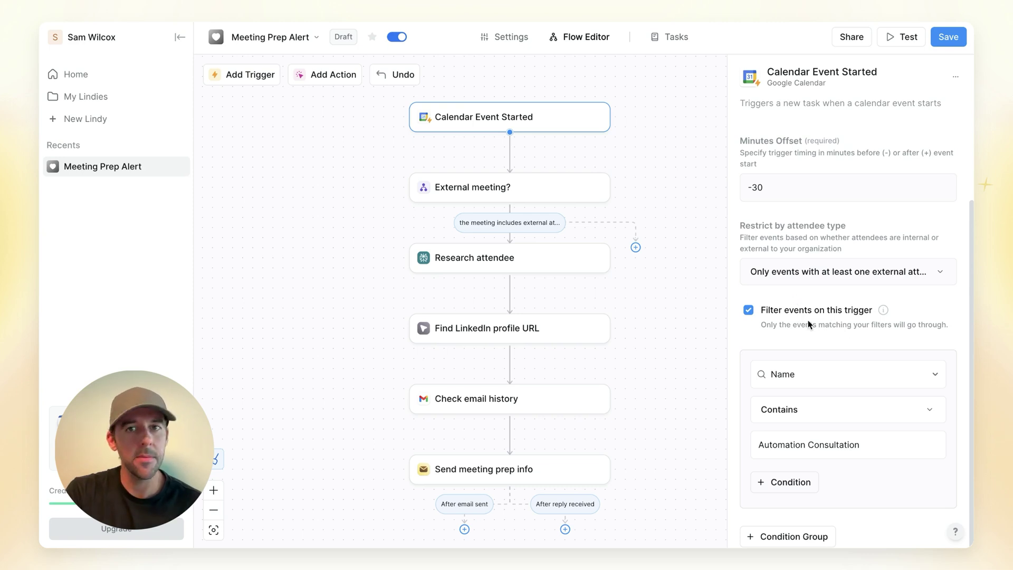
click(691, 224)
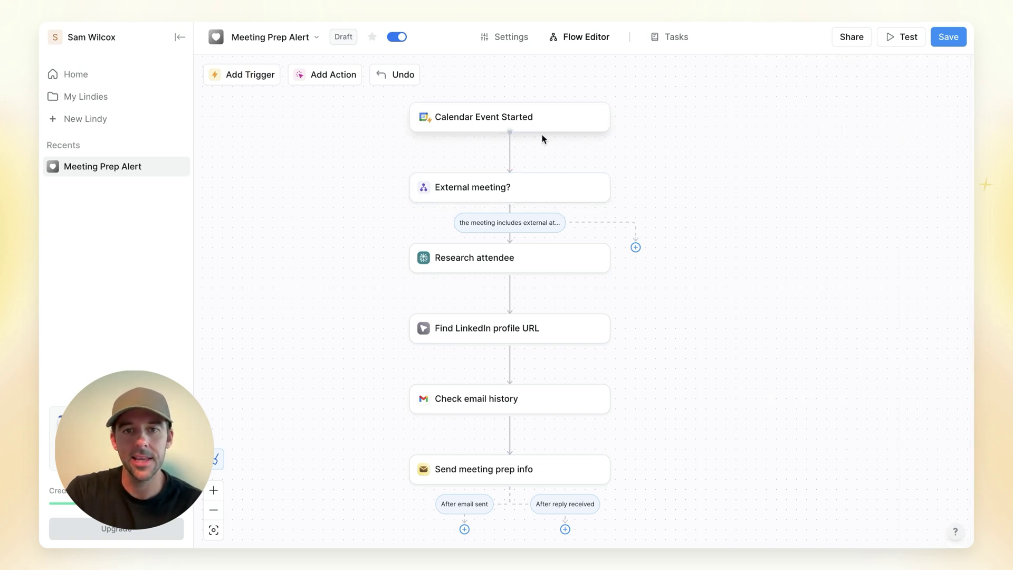
- Check the External meeting? condition against the calendar trigger, and delete the External meeting? step from the flow
click(502, 186)
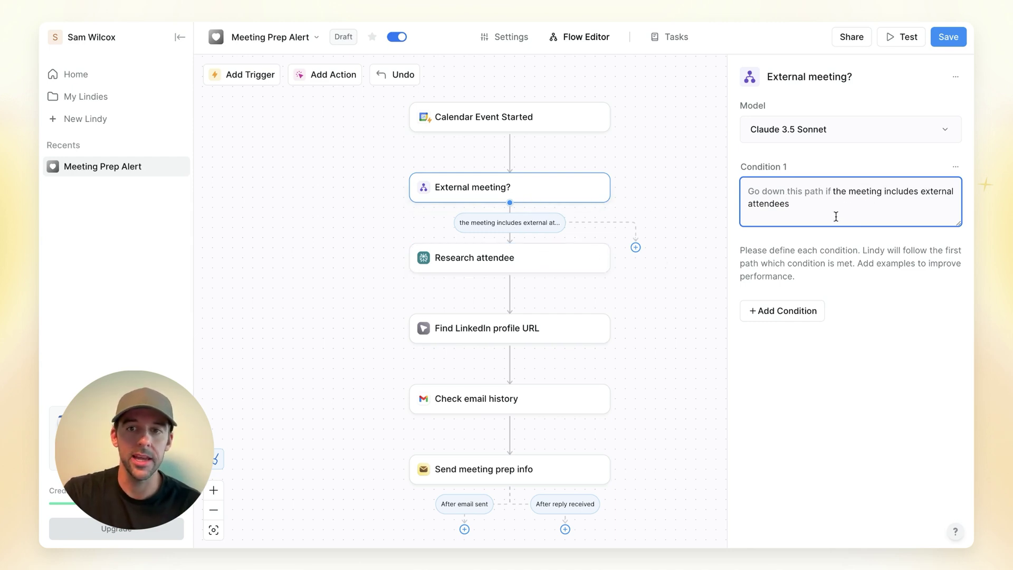
click(665, 199)
click(558, 125)
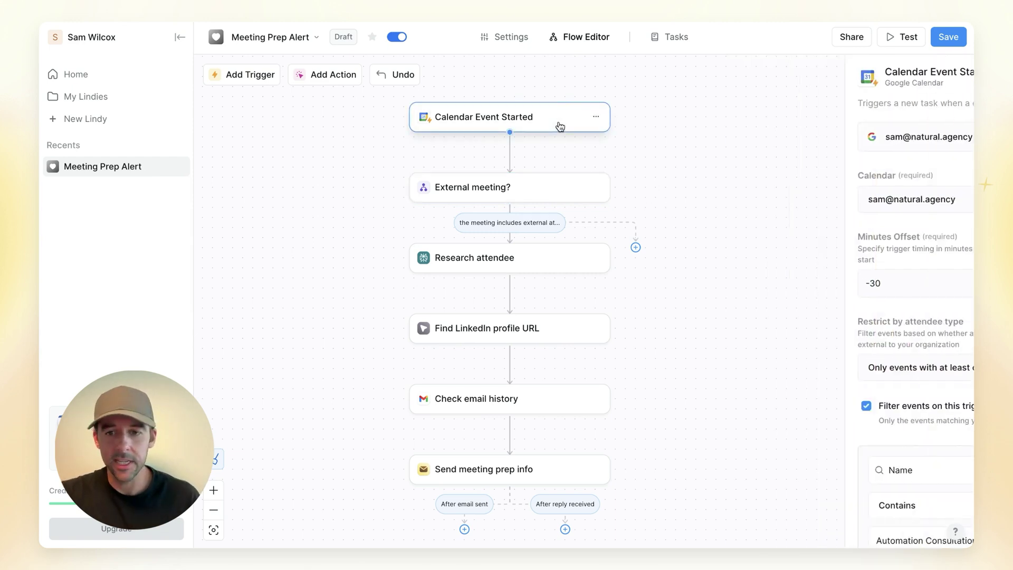
click(540, 190)
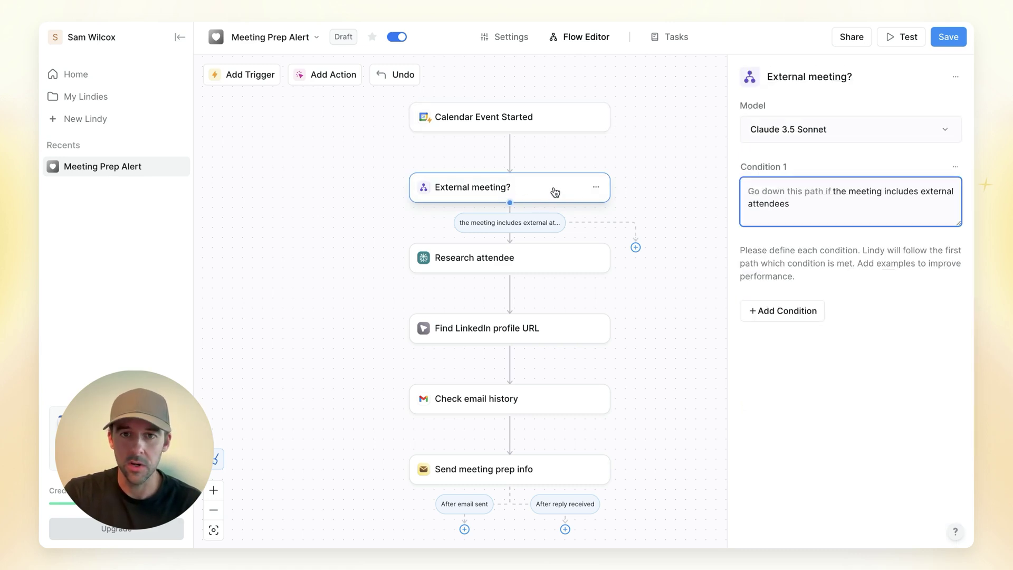
click(596, 188)
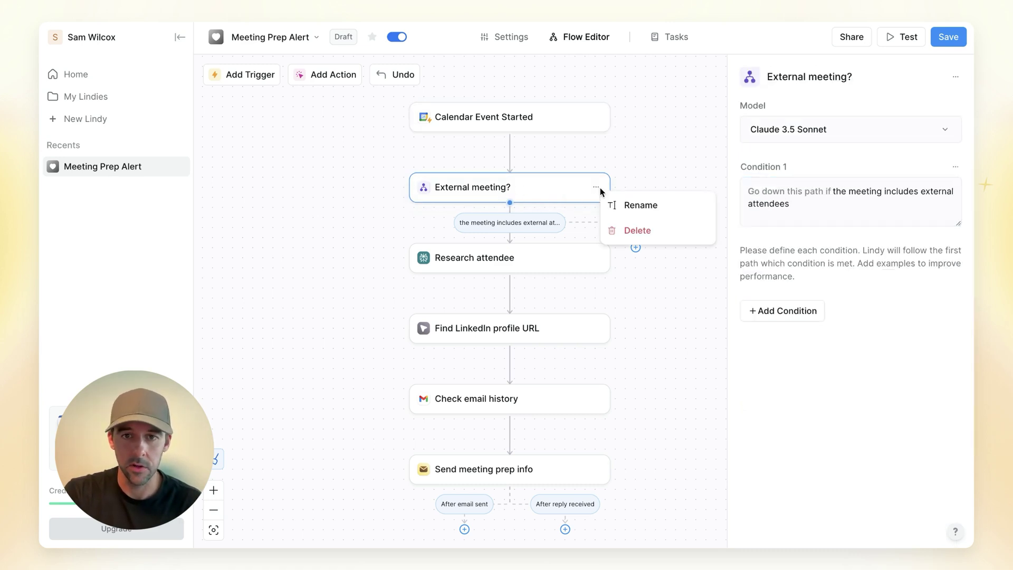
click(637, 230)
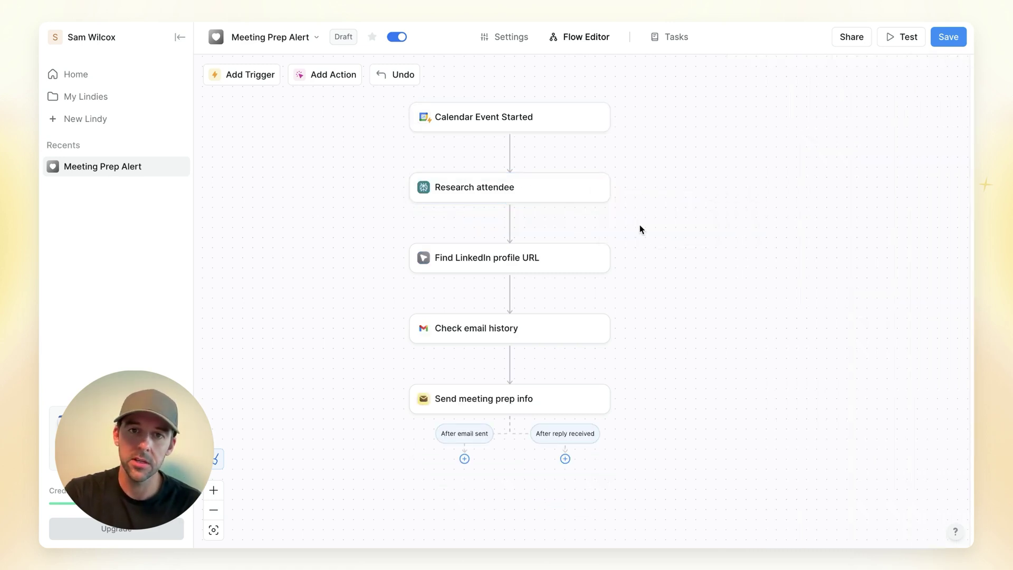
- Recheck the calendar trigger's settings, and inspect the AI models available for the Research attendee step without changing the selection
click(547, 120)
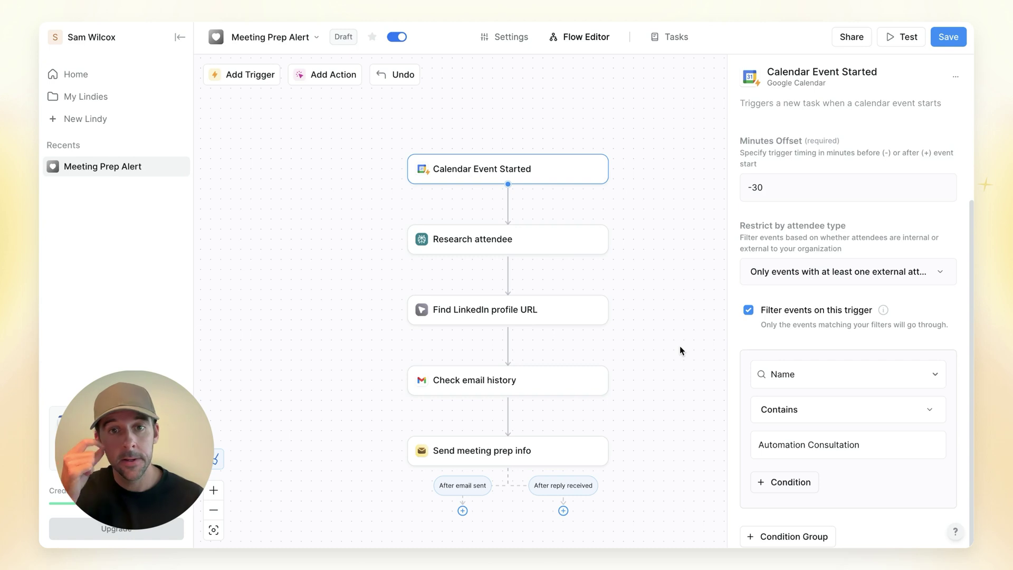
click(583, 240)
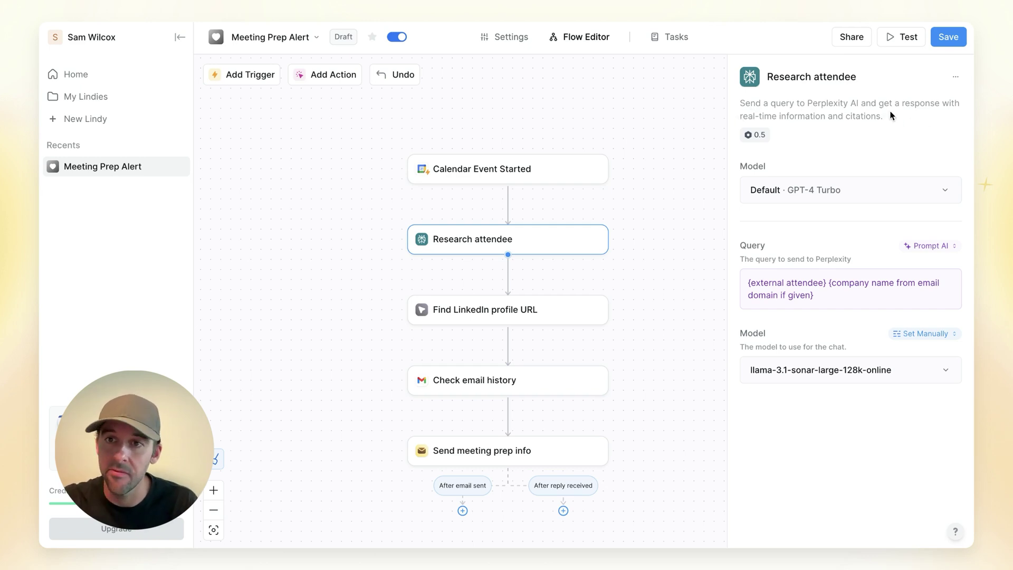
click(845, 190)
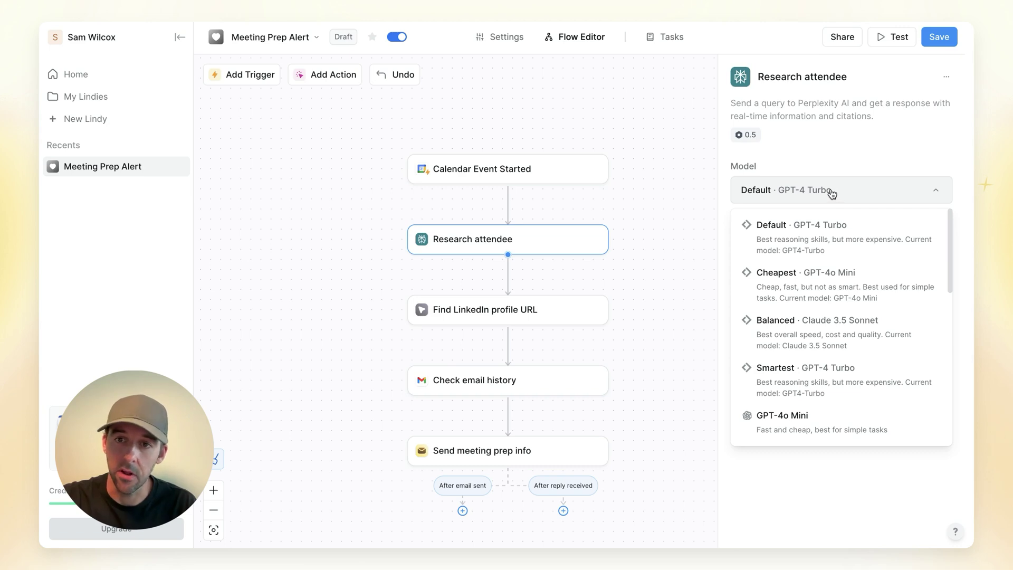
click(863, 144)
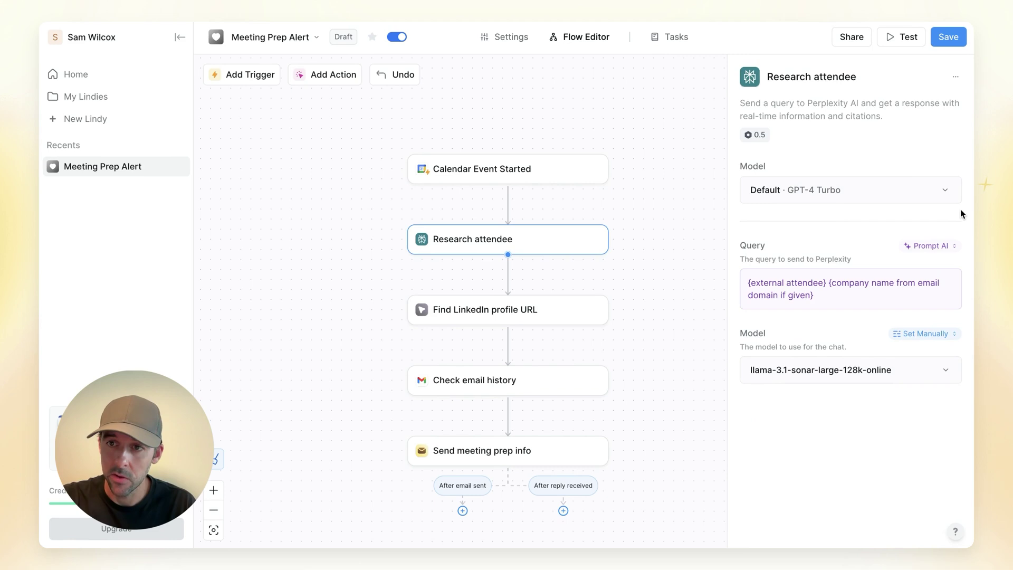
- Inspect the fill modes for the Research attendee Query and the prompt it uses, and close the step's settings
click(916, 248)
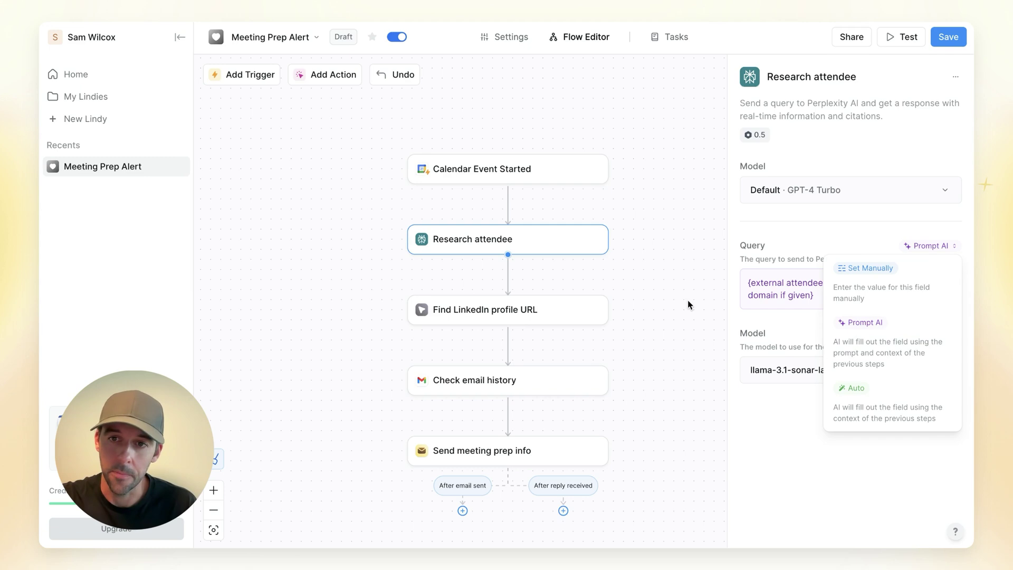
click(839, 299)
drag(840, 299, 750, 273)
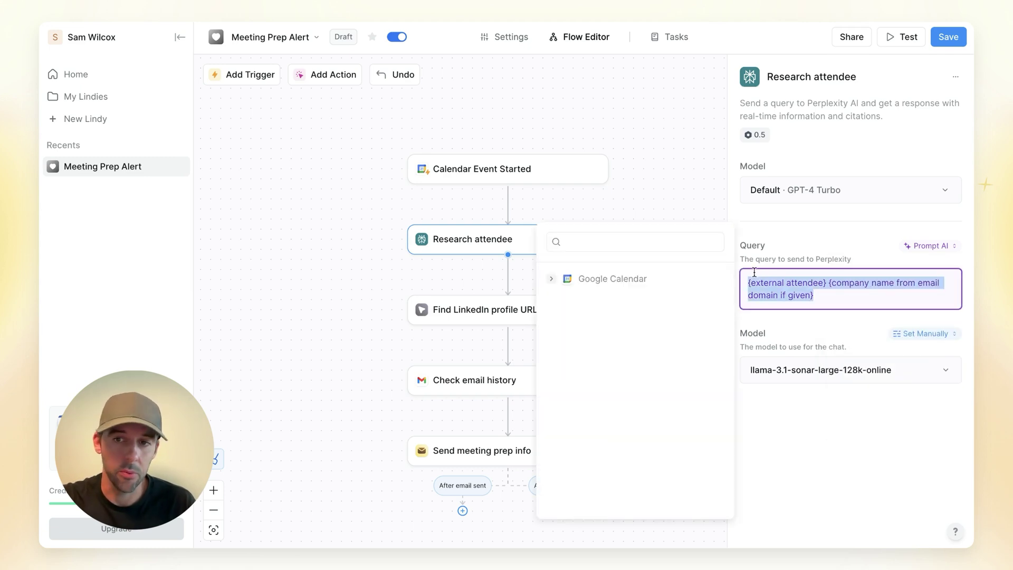
key(Right)
click(669, 174)
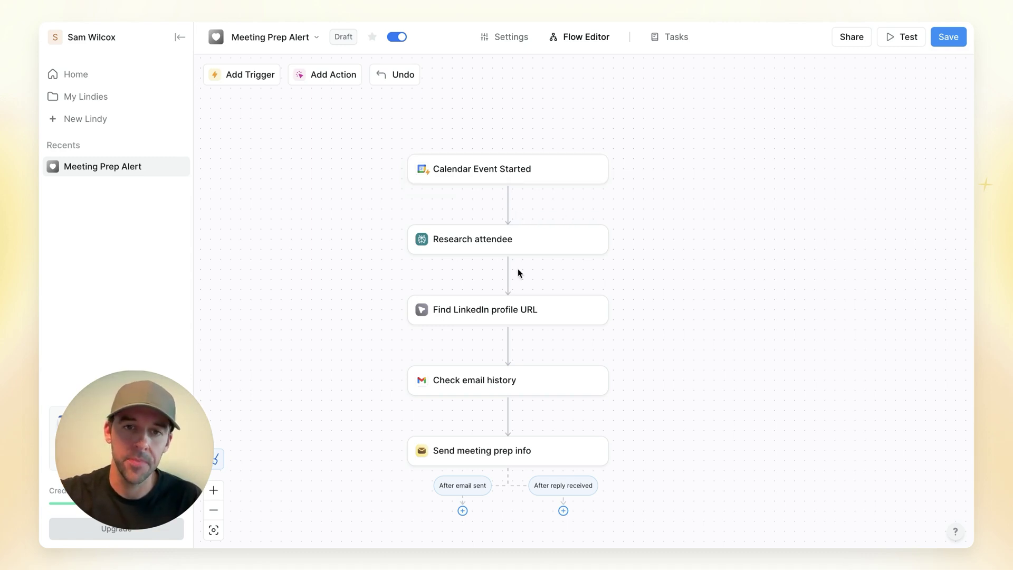
- Reopen the Research attendee step and compare its Query modes again, including Auto, keeping Prompt AI
click(483, 240)
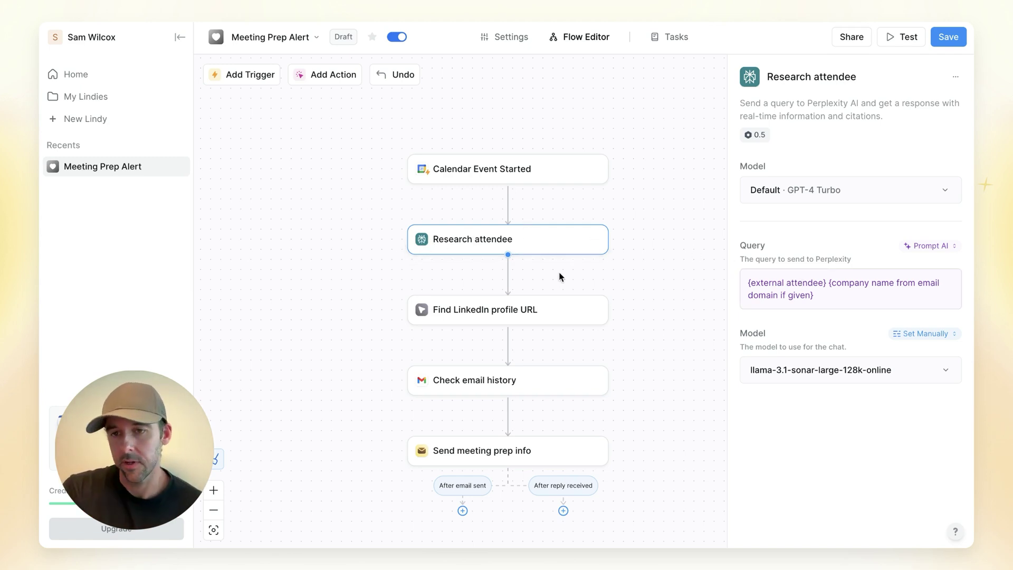
click(921, 246)
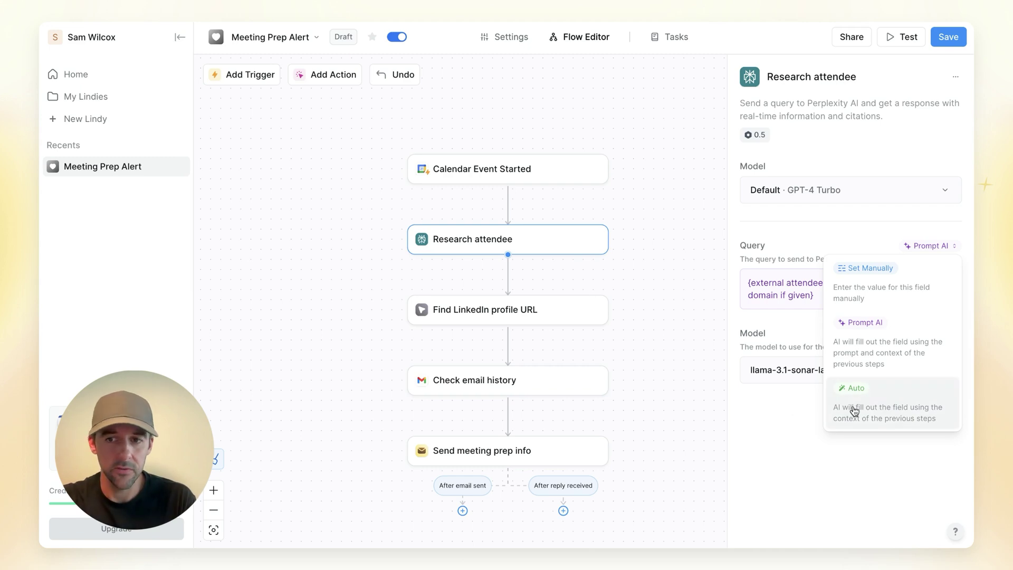
click(827, 295)
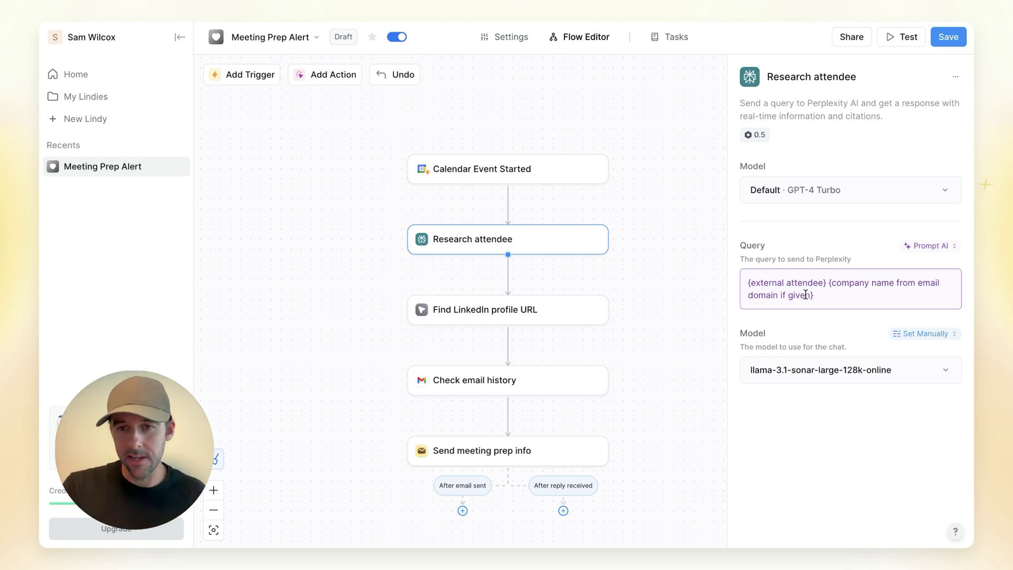
mouse_move(509, 191)
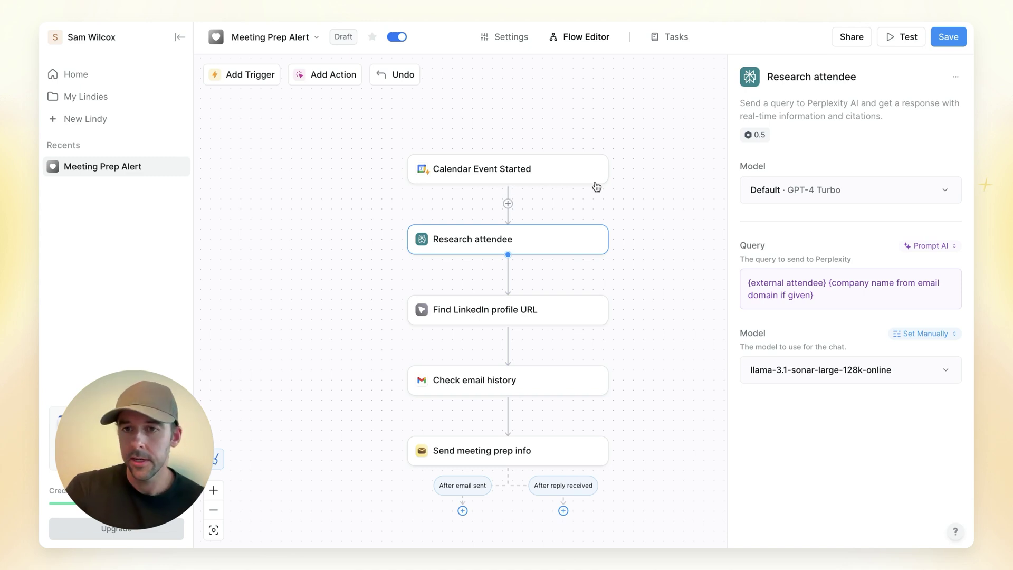
- Examine the external attendee and company name placeholders in the Research attendee query, and check them against the Calendar Event Started trigger
drag(745, 285, 822, 282)
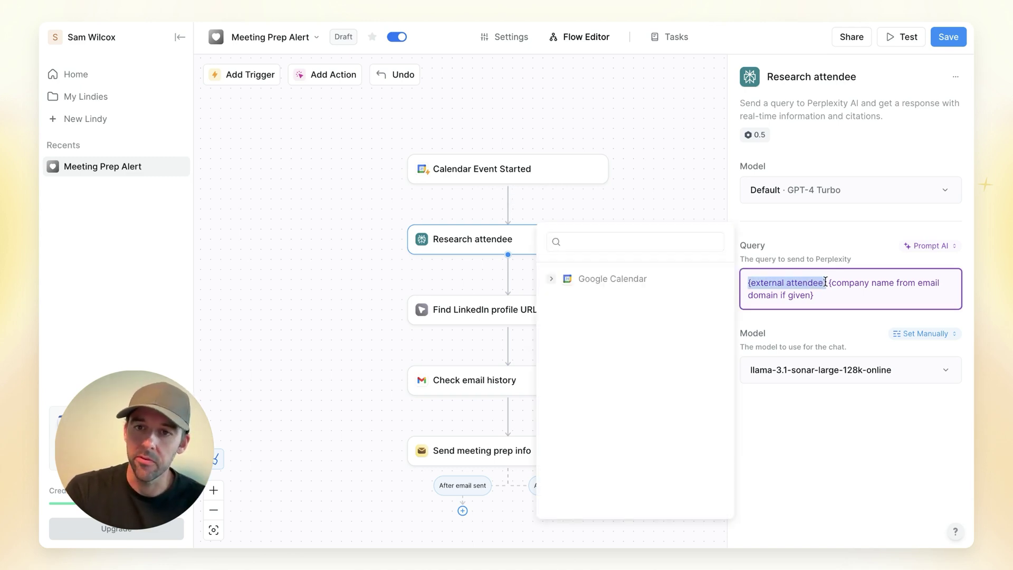
click(834, 297)
drag(827, 285, 743, 280)
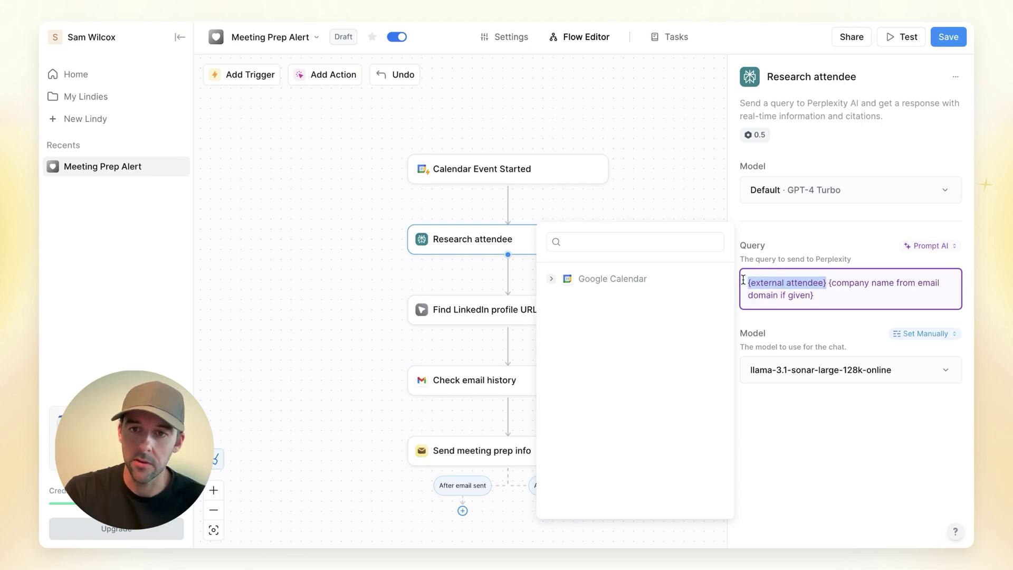
click(825, 284)
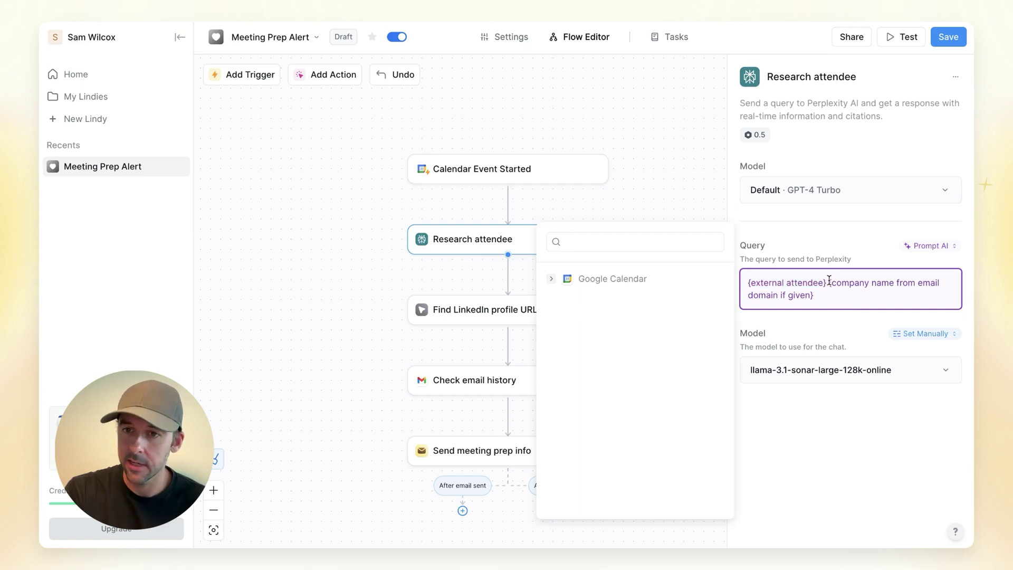
drag(829, 283, 832, 299)
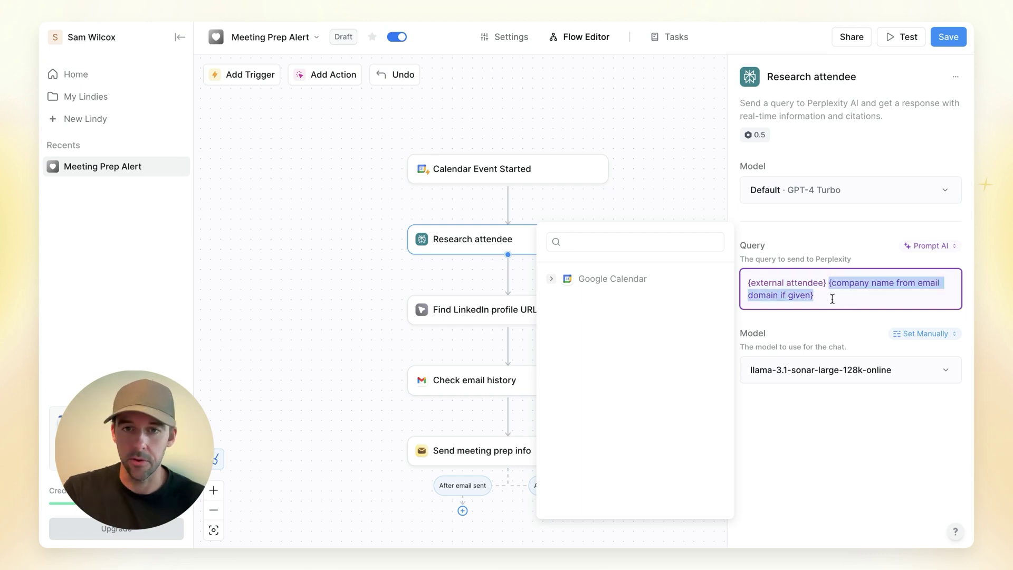
click(832, 299)
click(701, 190)
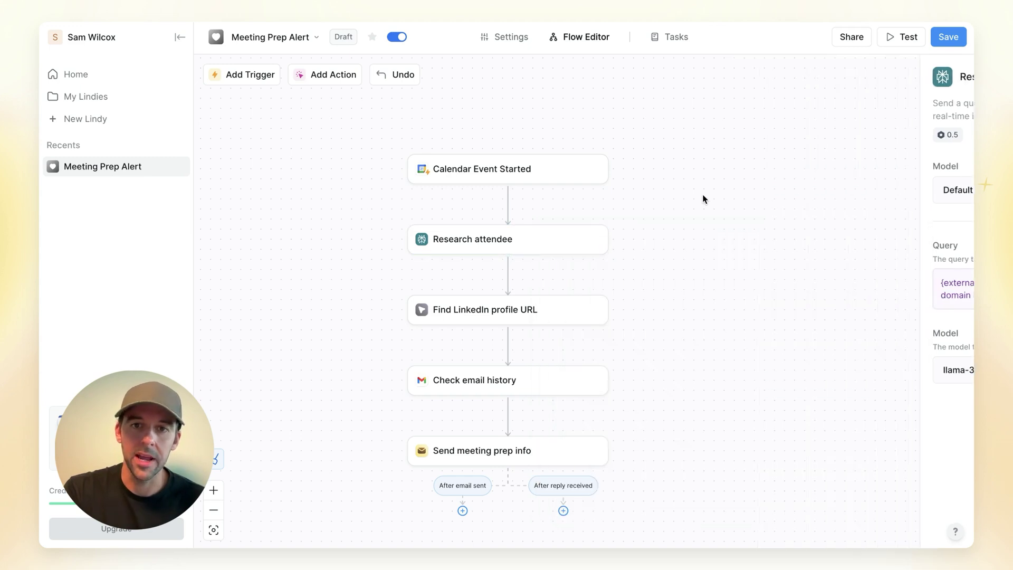
click(570, 178)
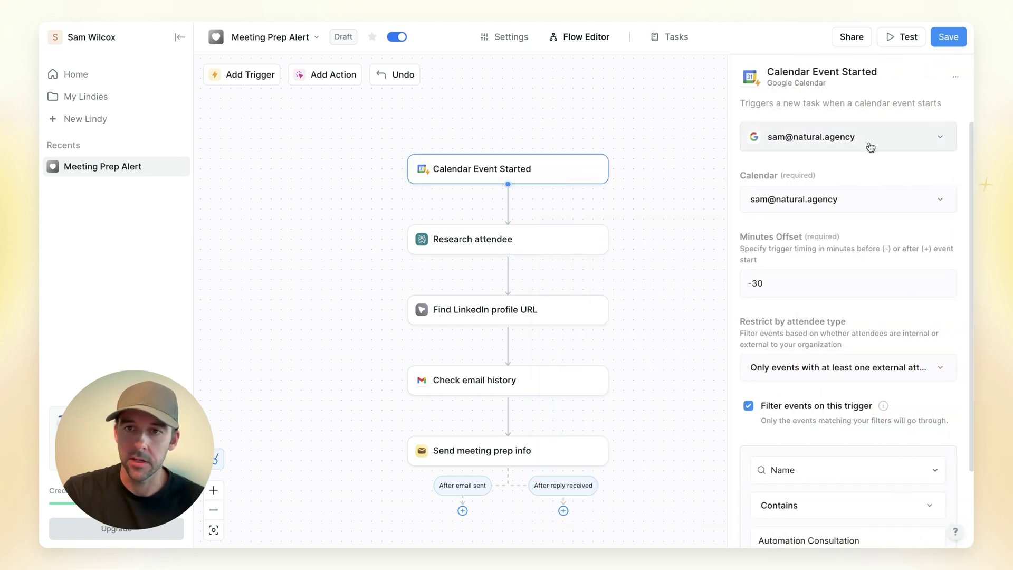
click(524, 242)
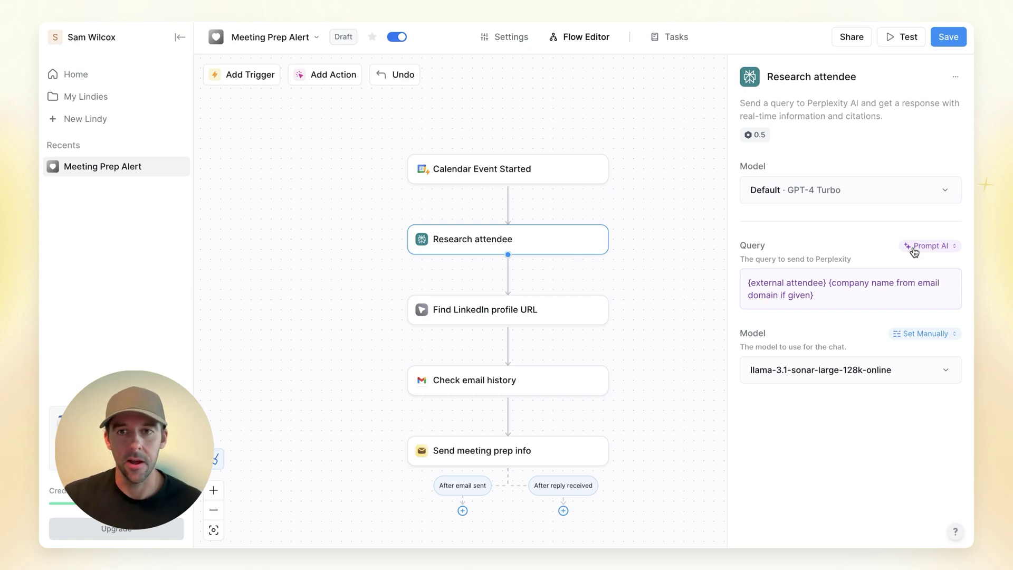
- Review the Find LinkedIn profile URL step's model, query modes, prompt and search engine setting, and close its settings
click(527, 313)
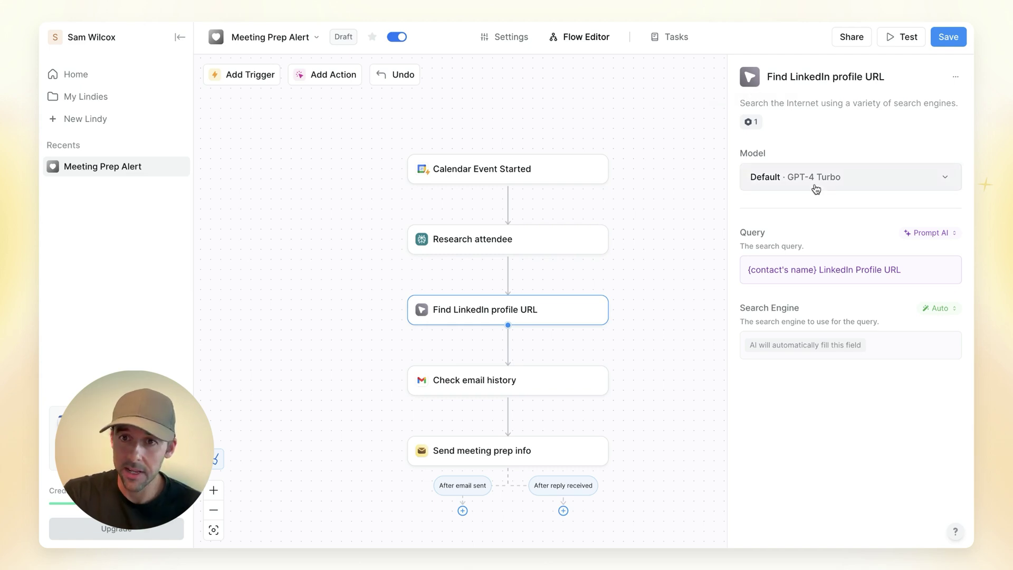
click(922, 236)
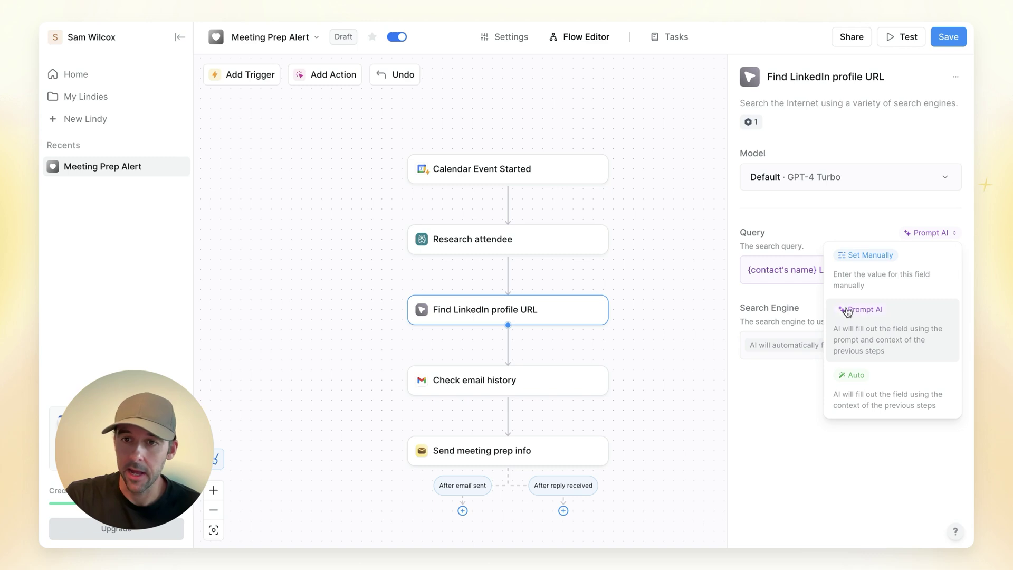
click(794, 228)
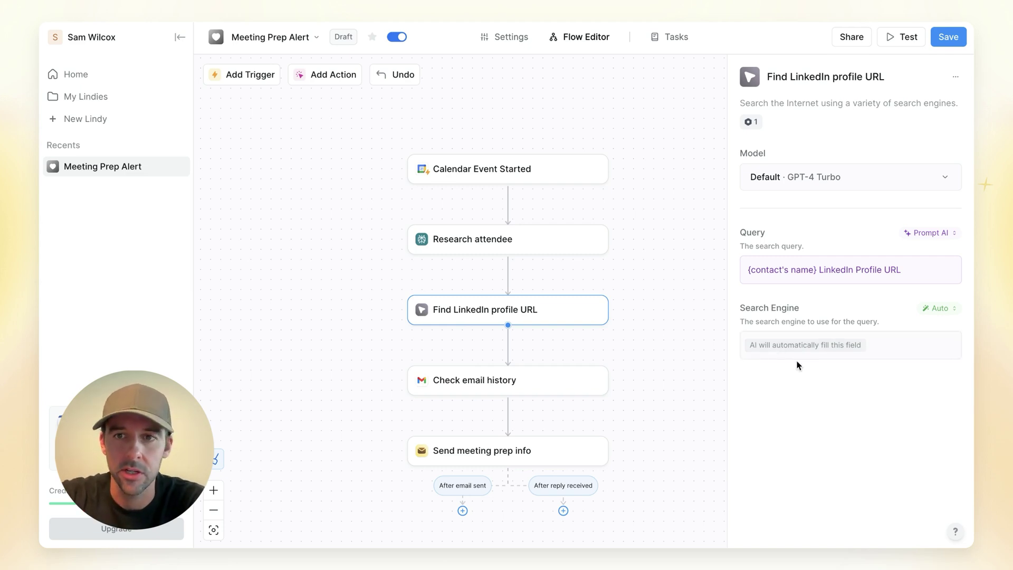
click(654, 343)
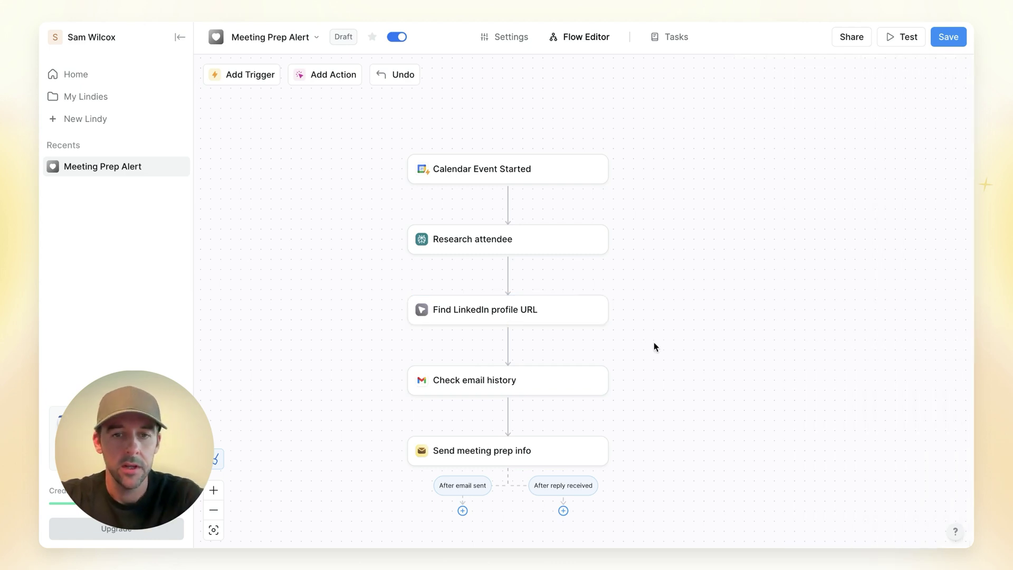
- Insert an action step between Find LinkedIn profile URL and Check email history, search actions for "email", and browse the Microsoft Outlook actions
drag(651, 359, 667, 278)
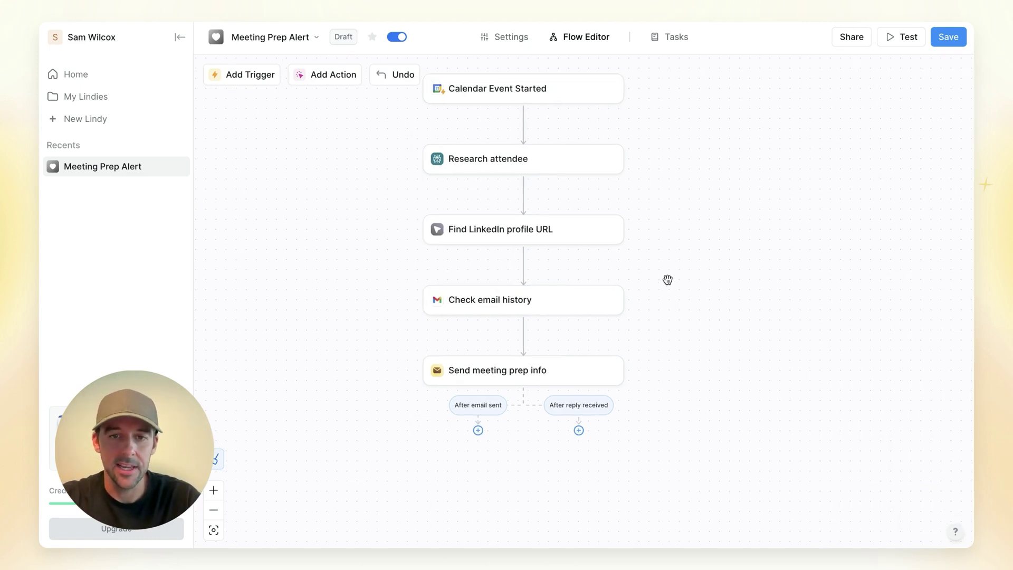
click(549, 309)
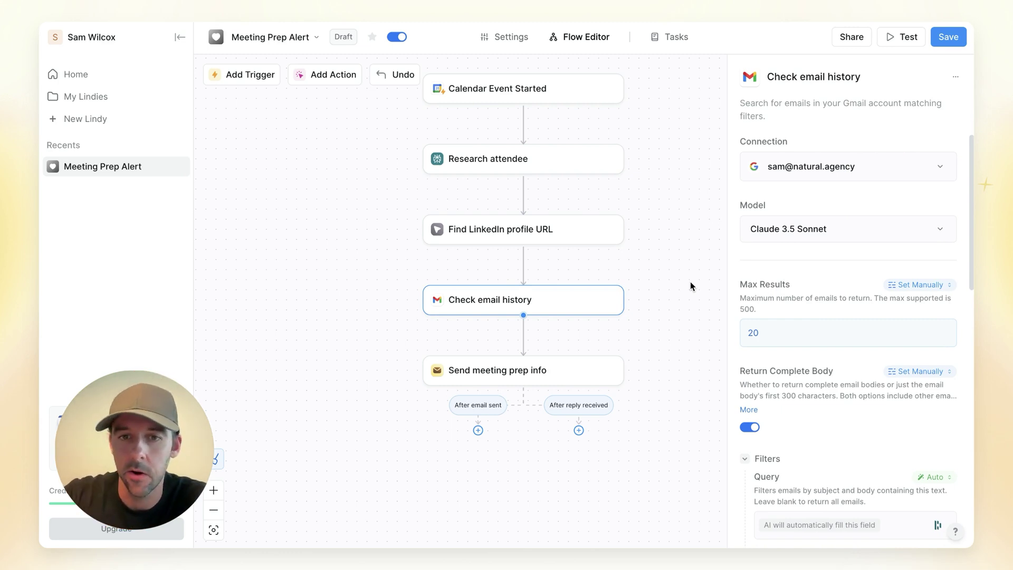
click(524, 265)
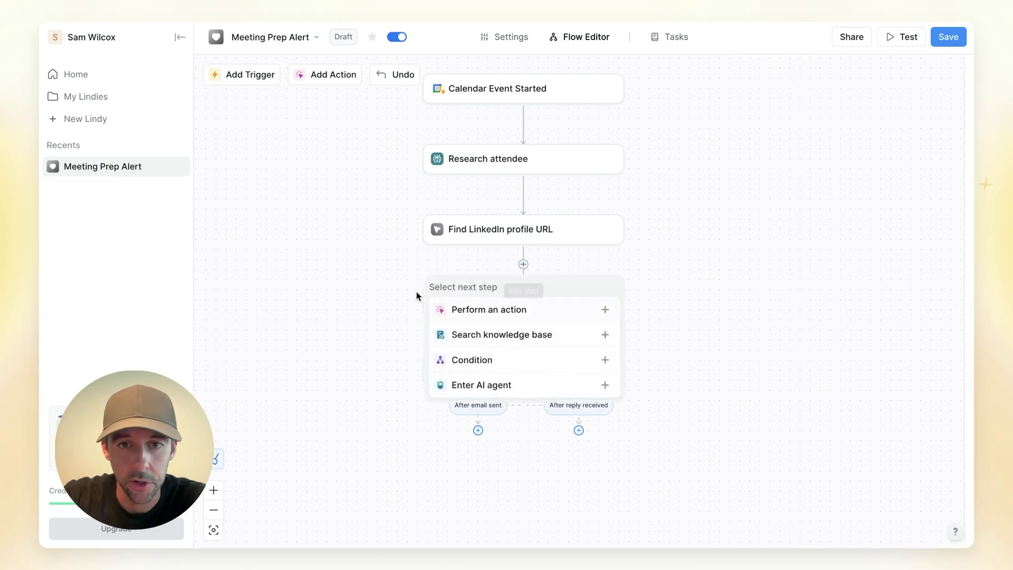
click(488, 310)
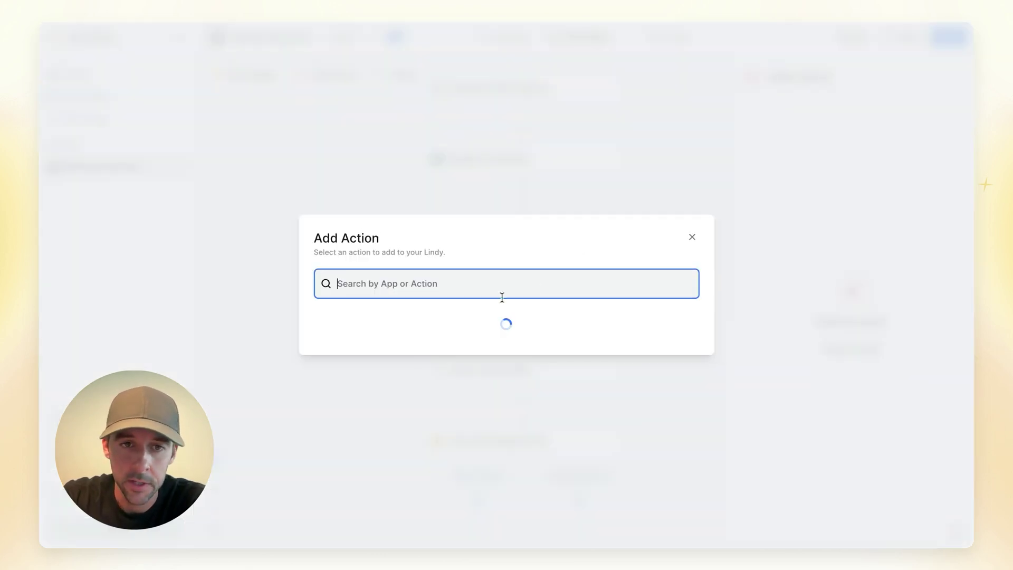
text(email)
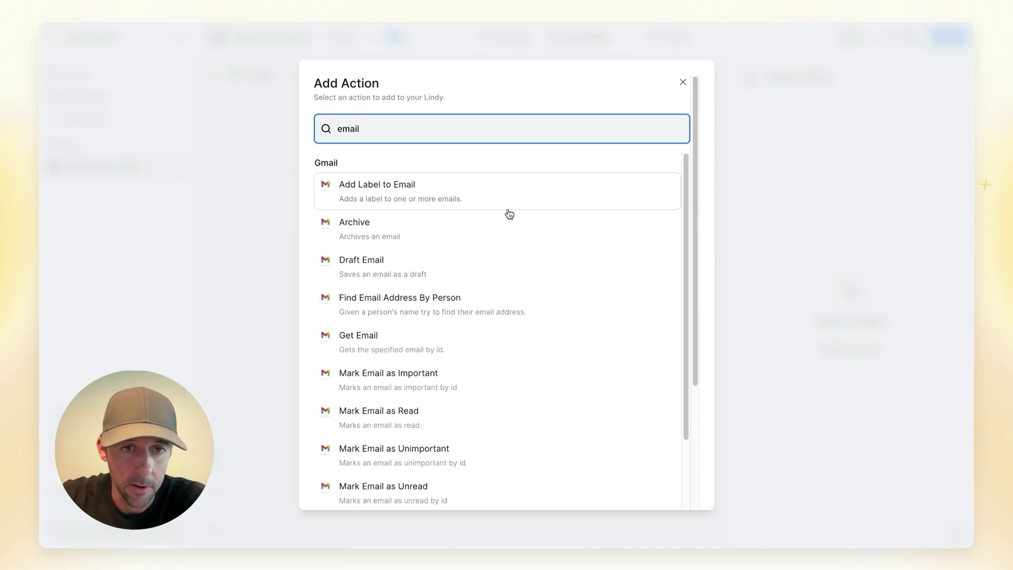
scroll(463, 205, down, 1)
scroll(468, 193, down, 9)
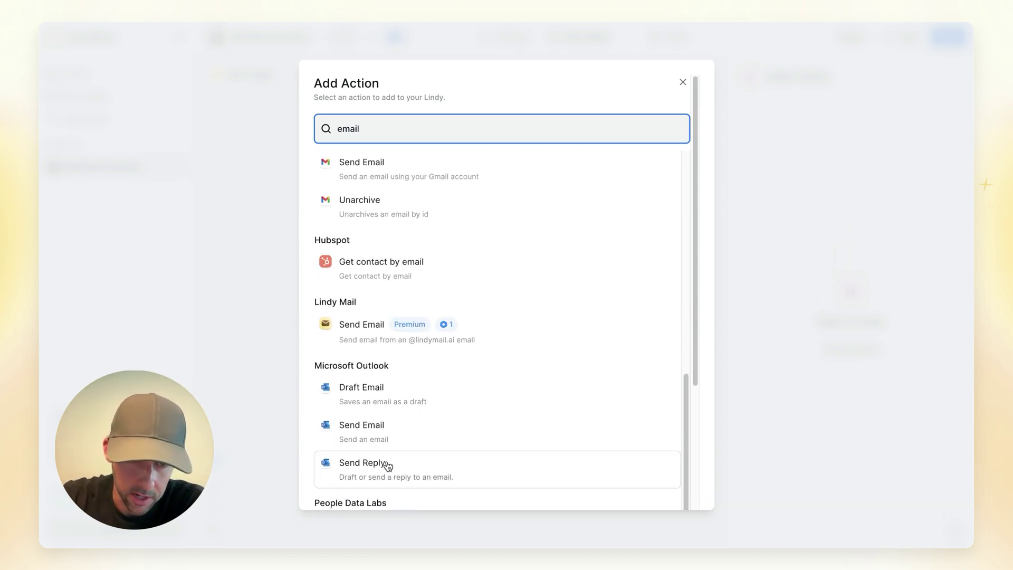
click(376, 369)
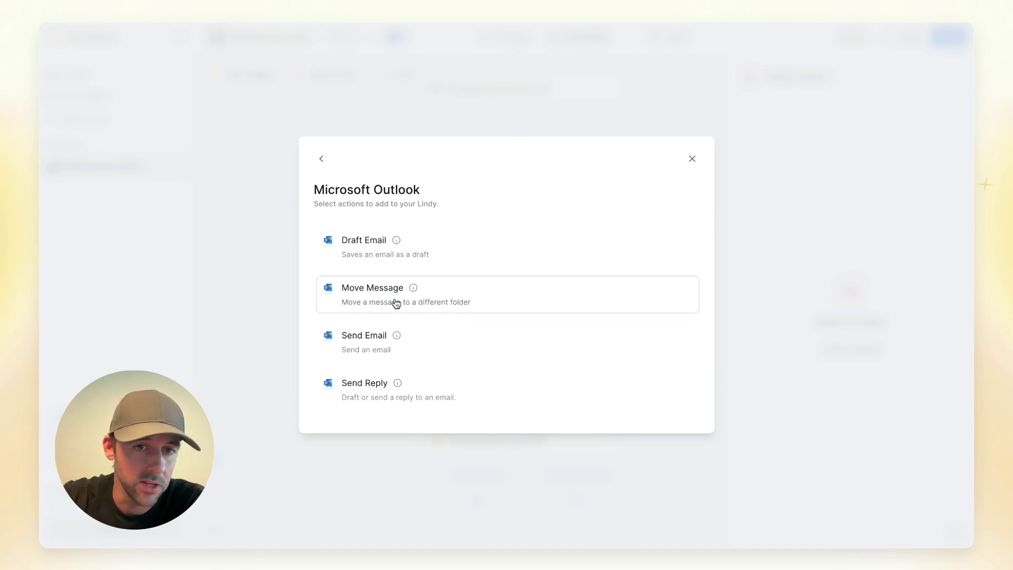
mouse_move(429, 298)
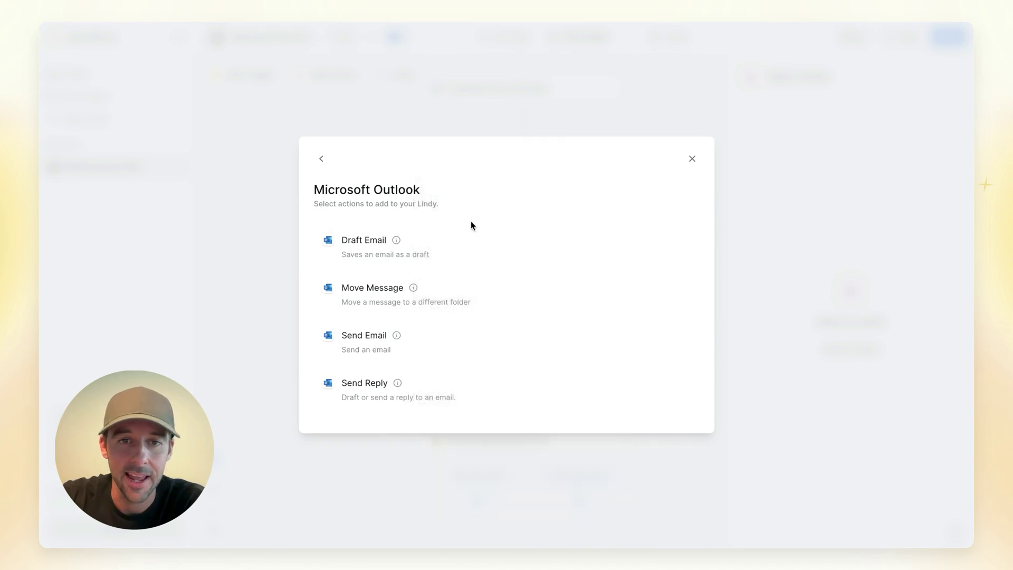
- Leave the action picker without choosing anything, and delete the empty Select Action step above Check email history
click(692, 159)
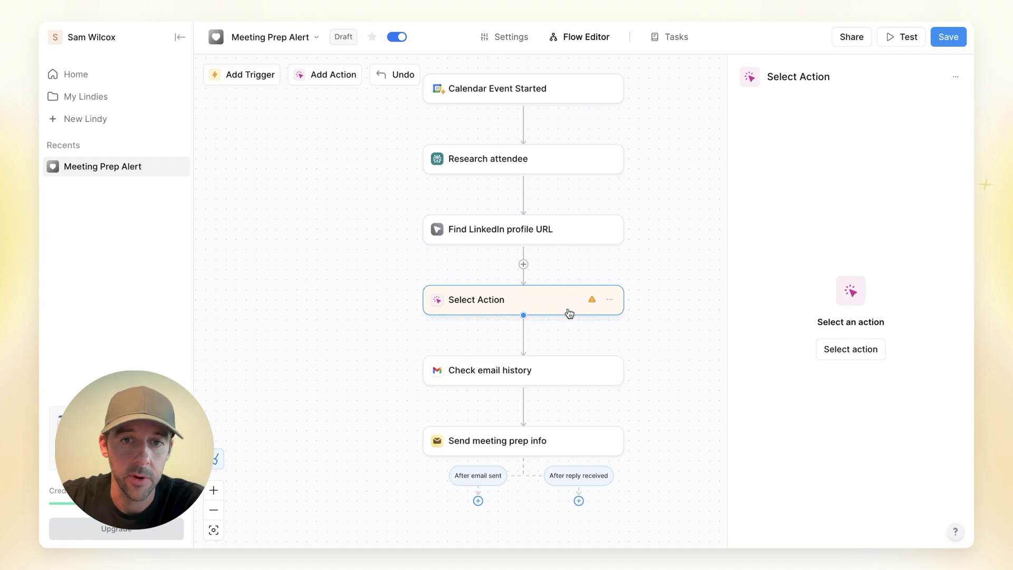
click(607, 299)
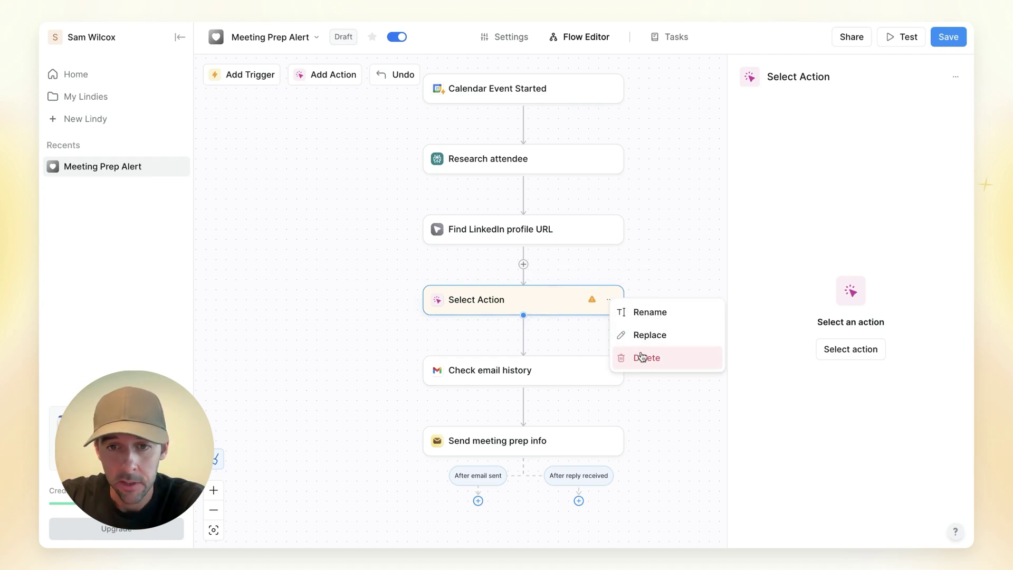
click(641, 357)
- Review the Check email history step's available models, Max Results, full Return Complete Body description and email filters, keeping the selected model
click(538, 308)
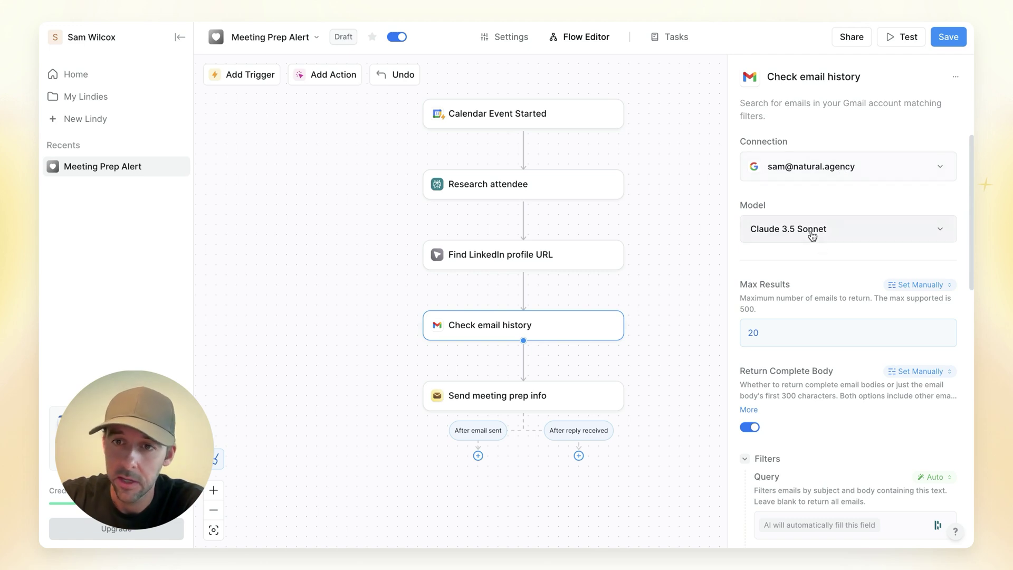
click(854, 240)
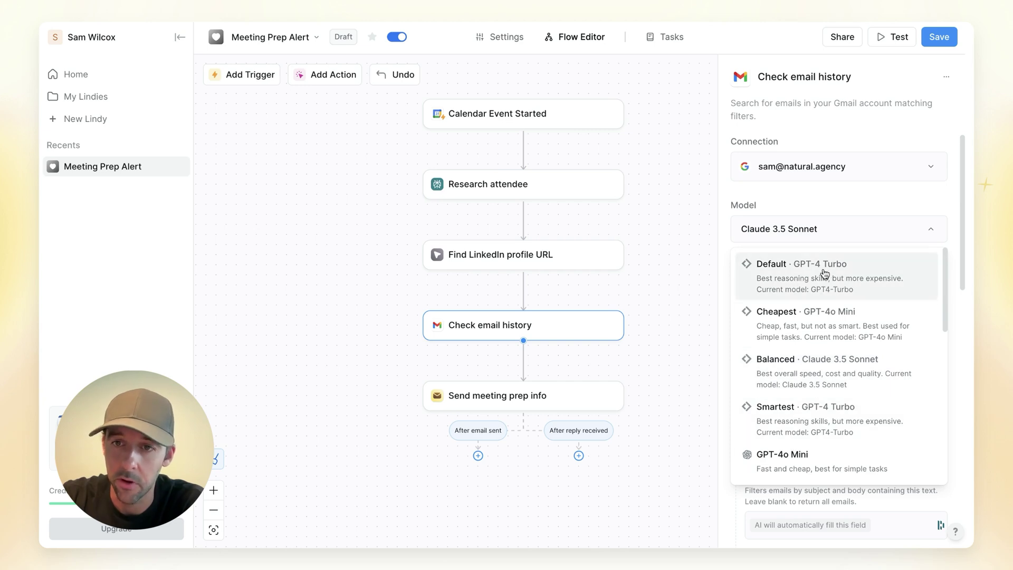
click(825, 232)
scroll(827, 207, down, 3)
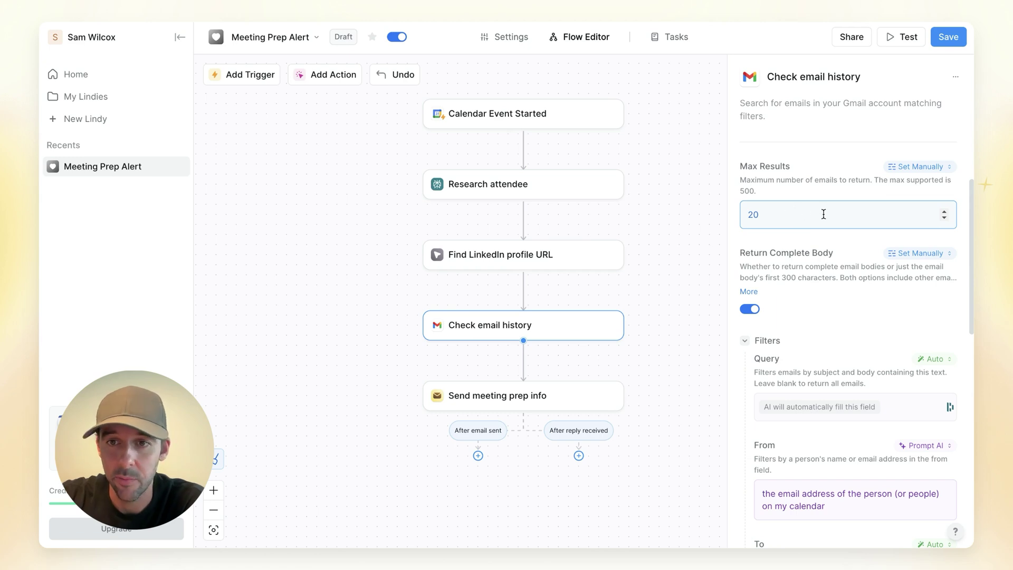
scroll(823, 213, down, 2)
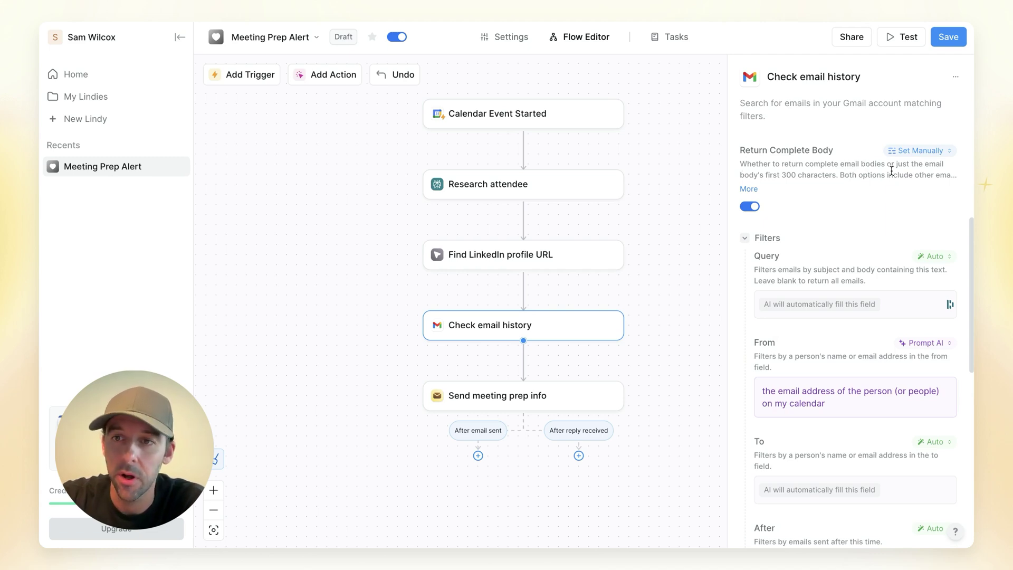
click(756, 190)
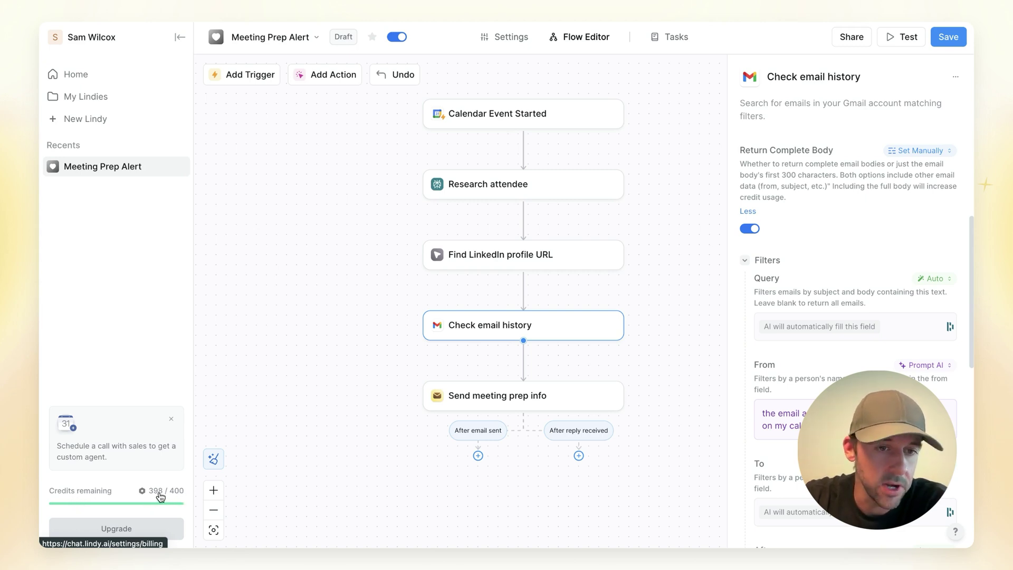
scroll(821, 269, down, 1)
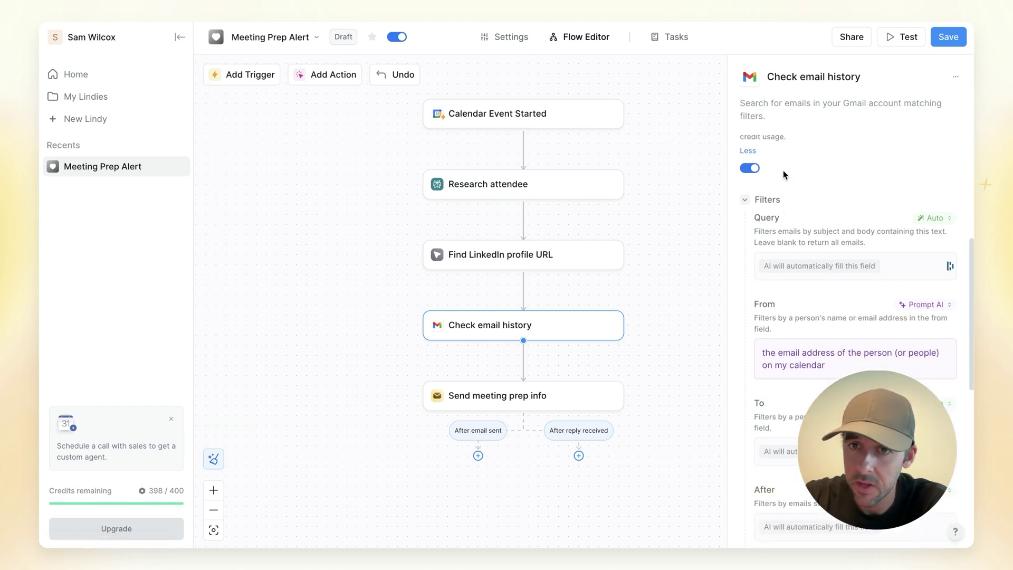
scroll(862, 222, up, 2)
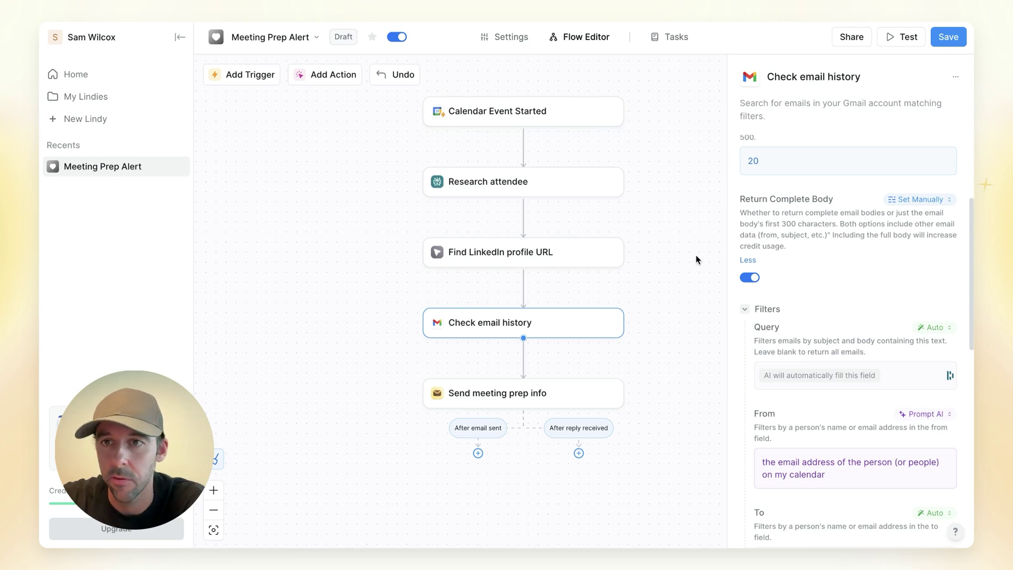
- Review the Check email history step's Max Results and Return Complete Body settings and its Query, From, To, After and Before filters
scroll(762, 292, up, 2)
click(774, 223)
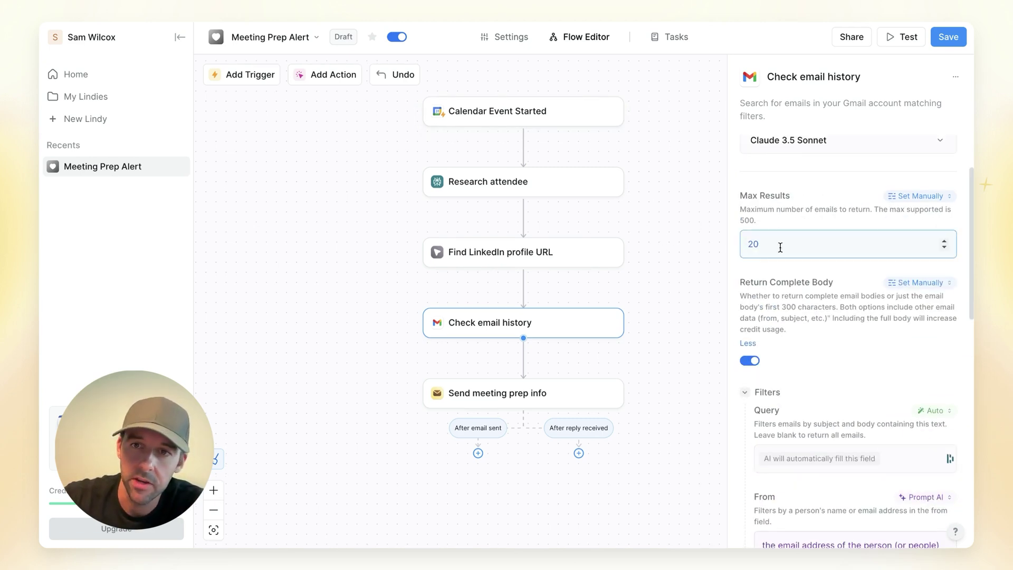
scroll(796, 221, down, 3)
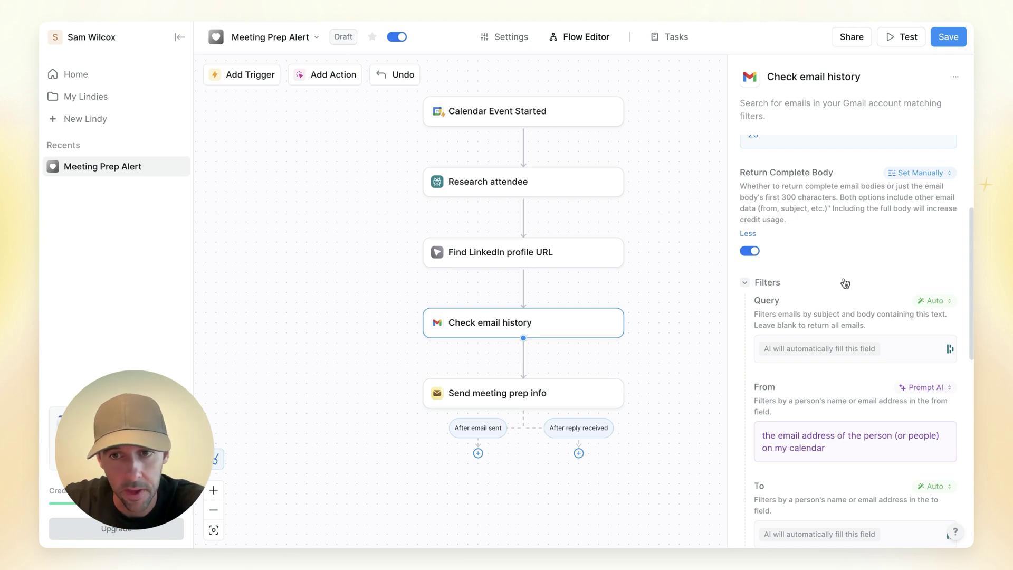
scroll(844, 282, down, 3)
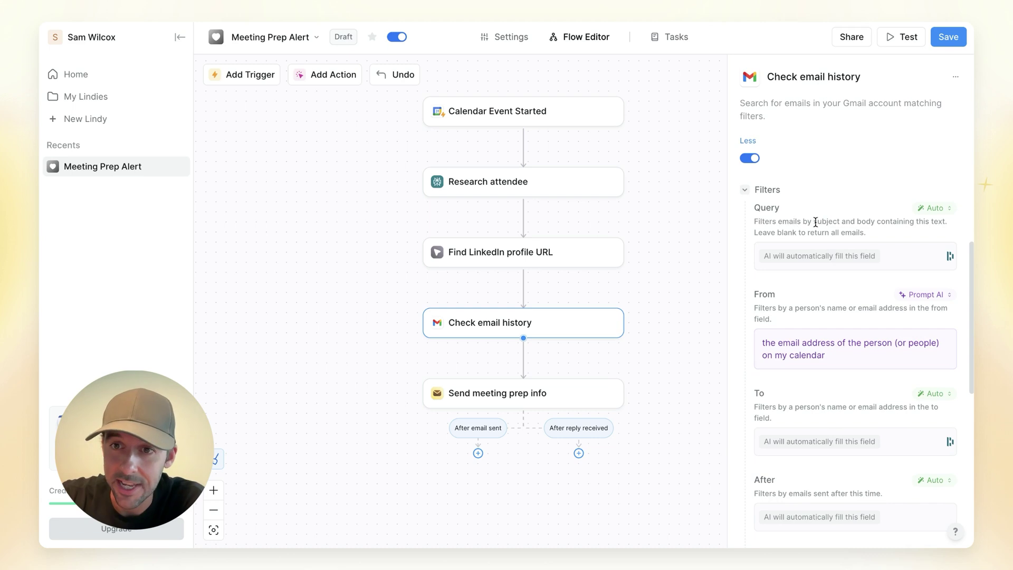
scroll(873, 232, down, 1)
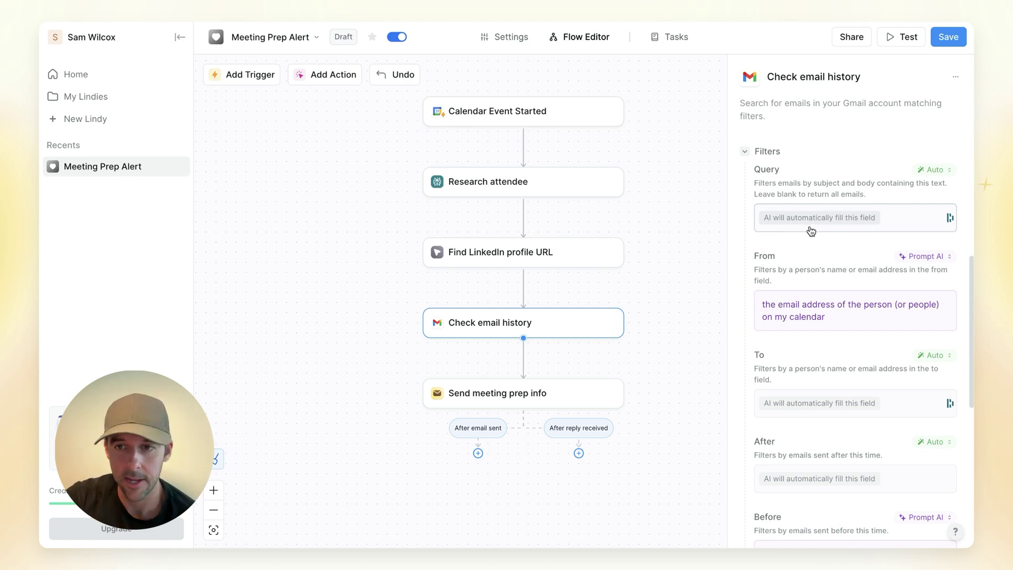
scroll(811, 229, down, 3)
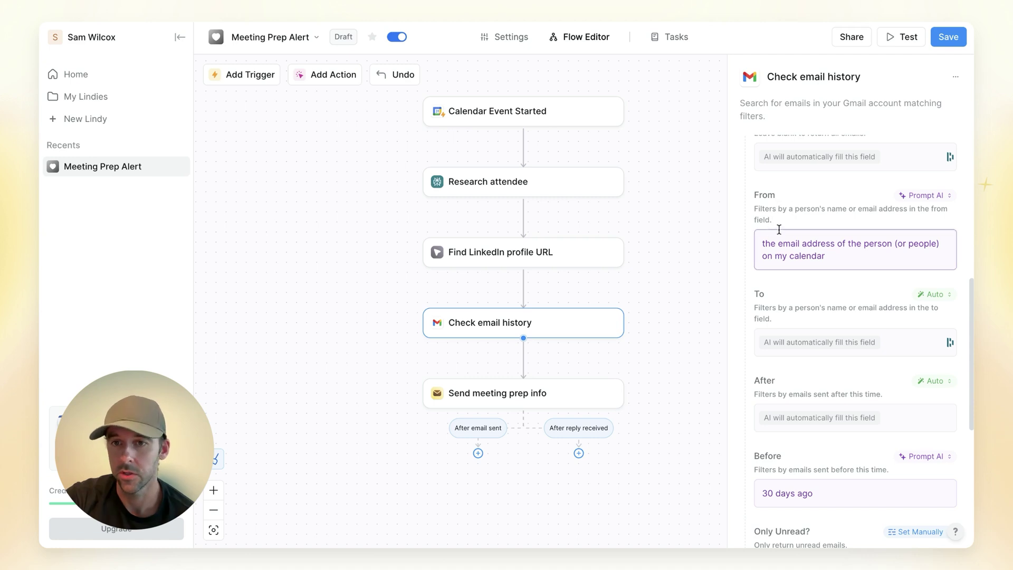
scroll(782, 230, down, 2)
scroll(859, 185, up, 1)
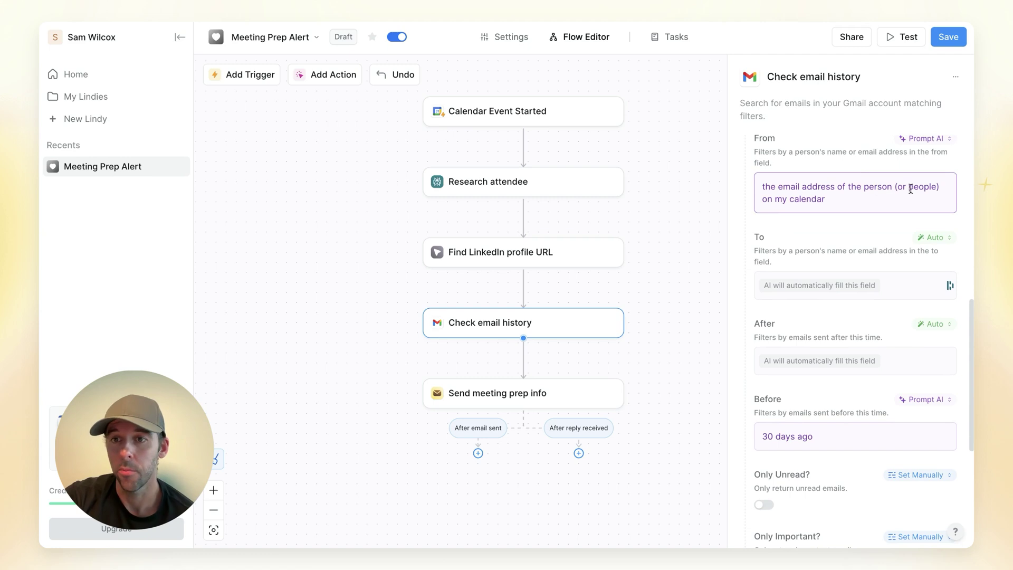
- Examine the fill modes available for the From filter in Check email history, keeping Prompt AI
scroll(827, 242, down, 3)
scroll(828, 227, up, 2)
scroll(827, 221, up, 2)
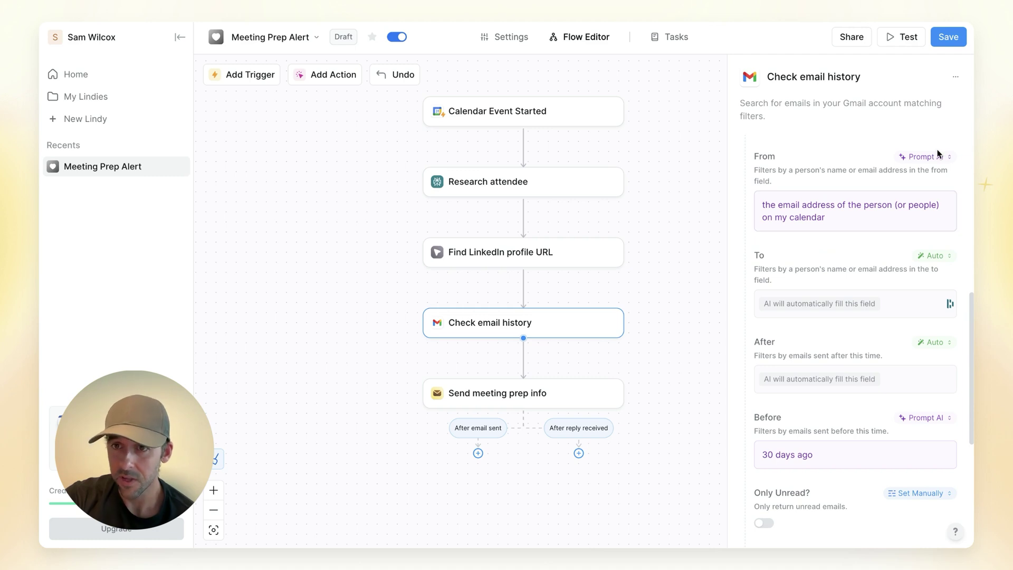
click(929, 160)
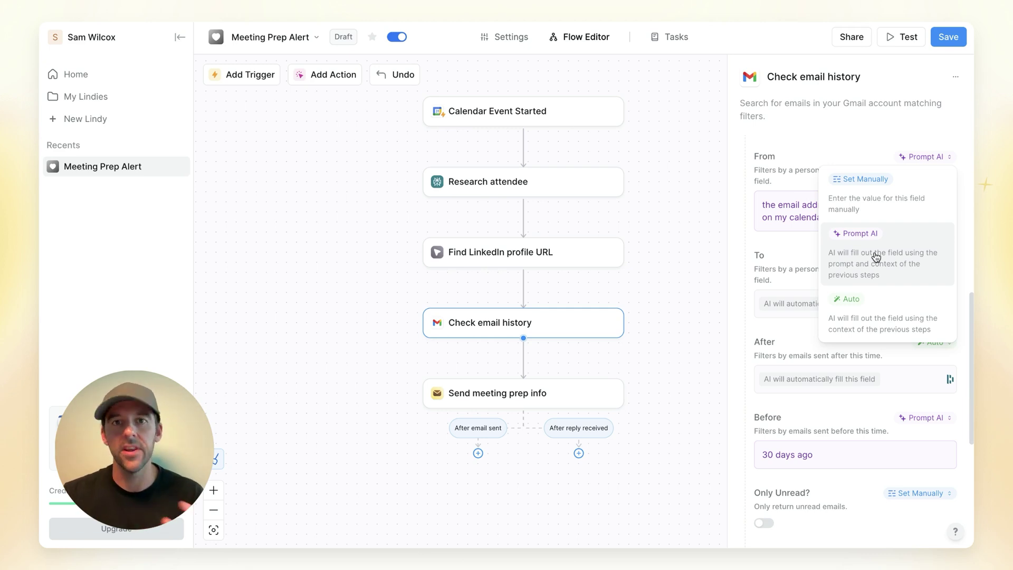
scroll(737, 244, down, 2)
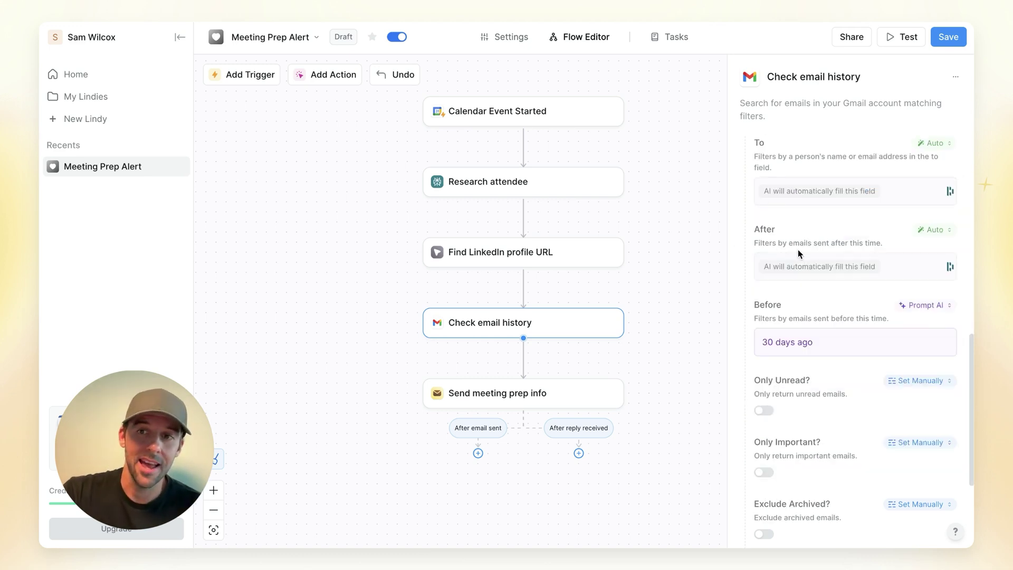
- Review the Before filter's prompt and the unread, important, archived, spam/trash and label filters in Check email history
scroll(865, 174, down, 2)
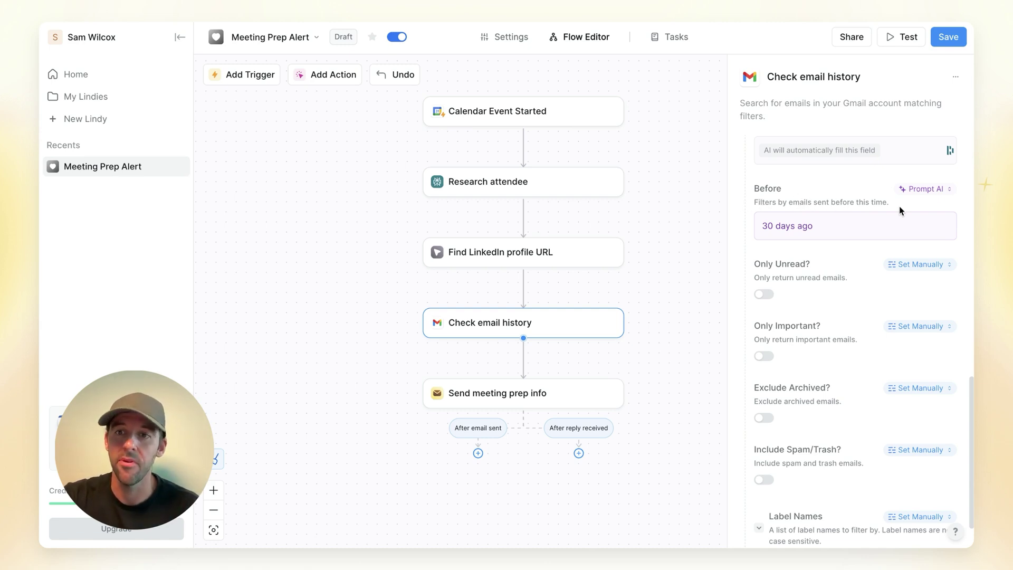
click(841, 233)
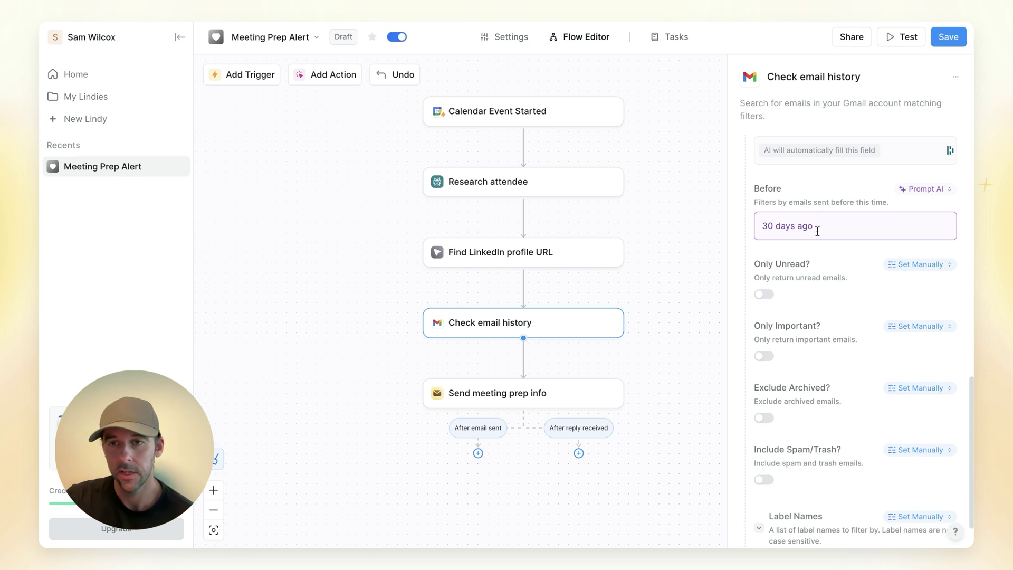
scroll(853, 226, up, 2)
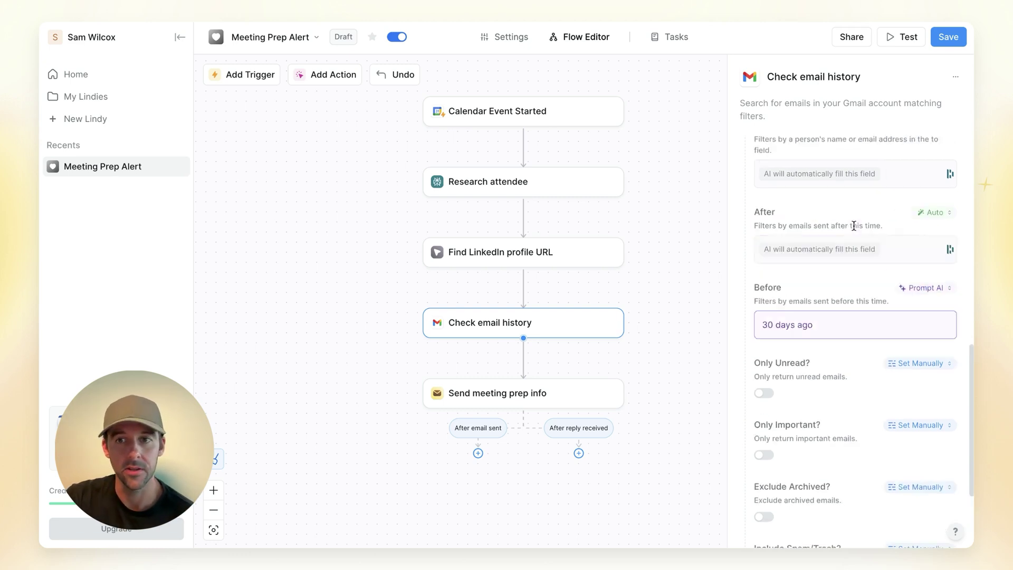
scroll(839, 211, up, 8)
scroll(822, 284, down, 2)
scroll(822, 283, down, 10)
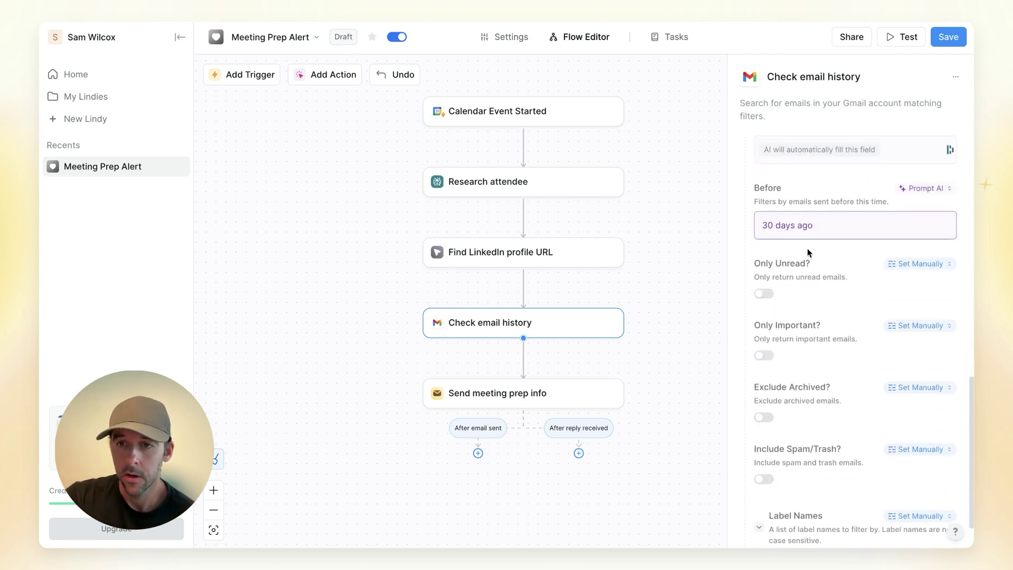
scroll(787, 359, down, 1)
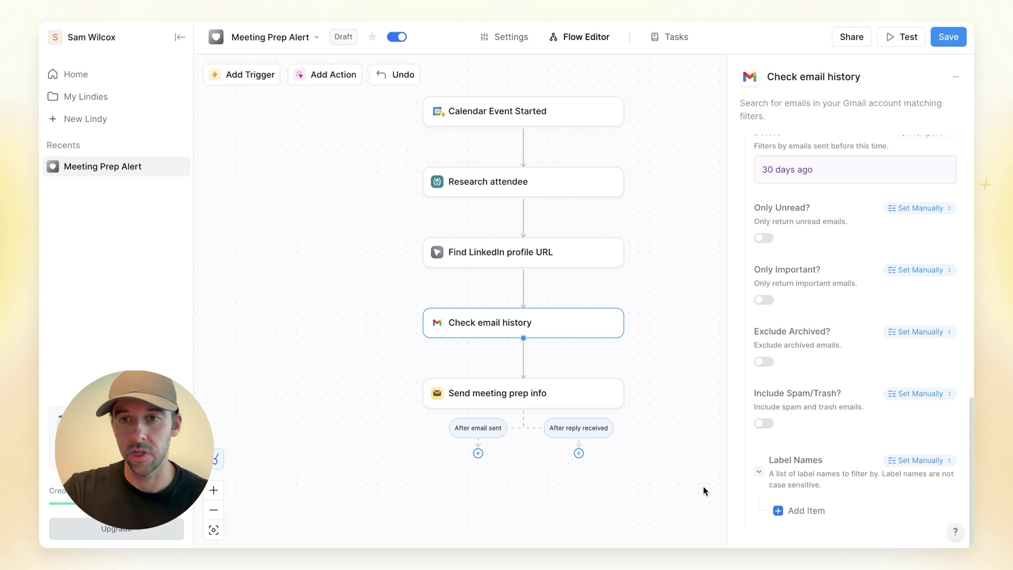
- Turn on Exclude Archived in the Check email history step and close its settings
click(762, 363)
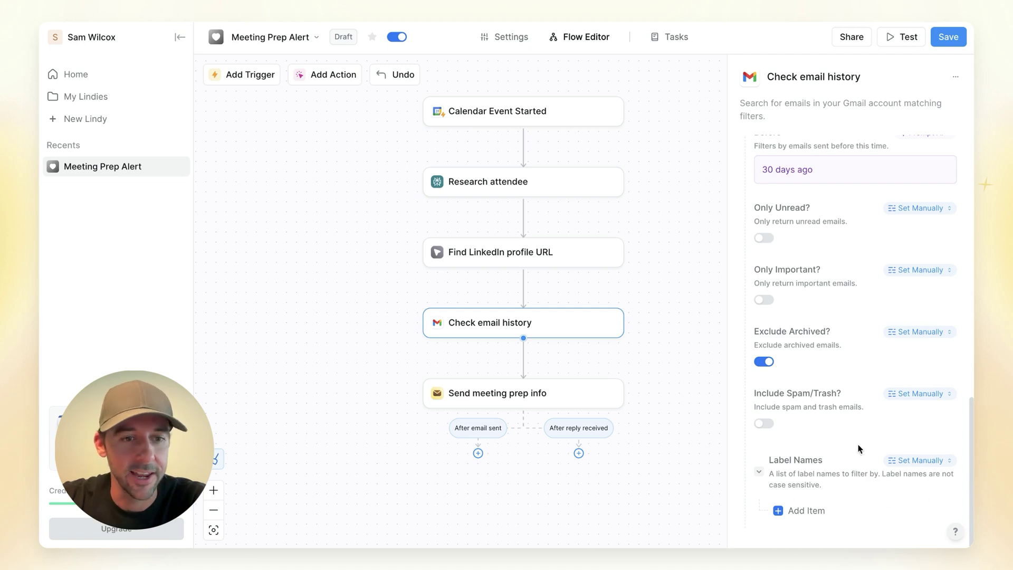
scroll(847, 322, up, 1)
scroll(801, 147, up, 10)
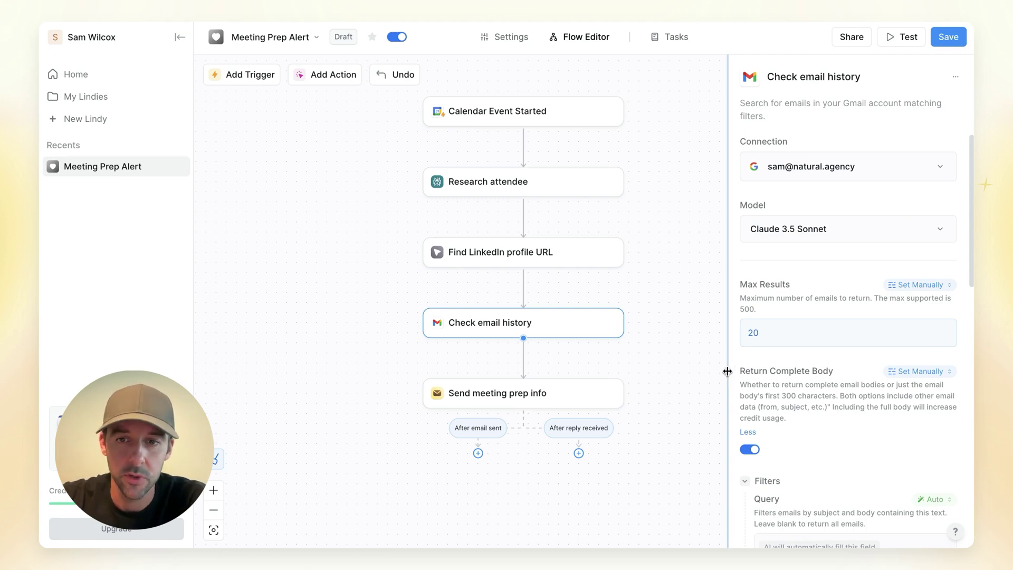
click(634, 390)
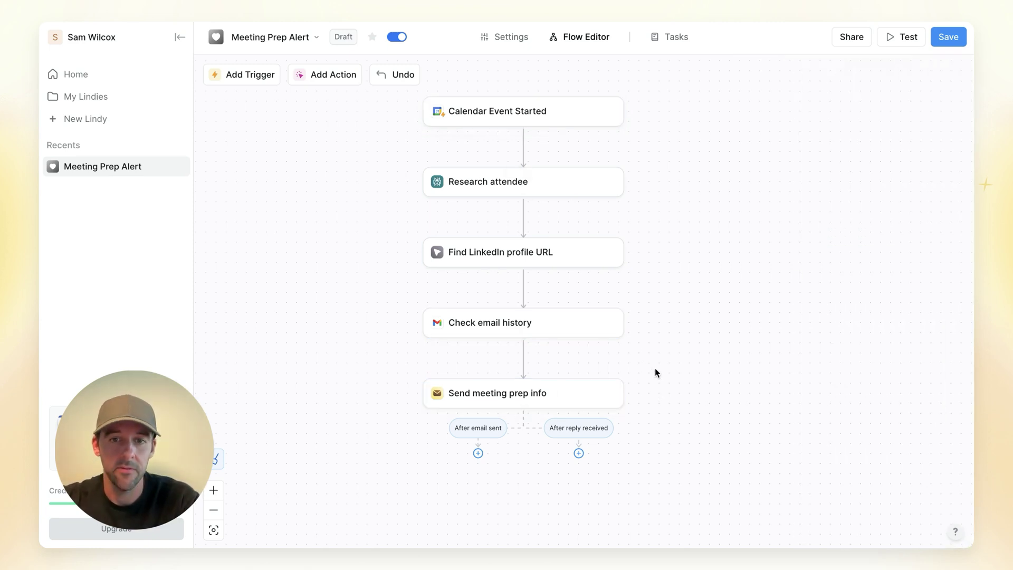
- Compare the credit costs of the email, LinkedIn and research steps, looking in on the Calendar Event Started trigger as well
click(536, 378)
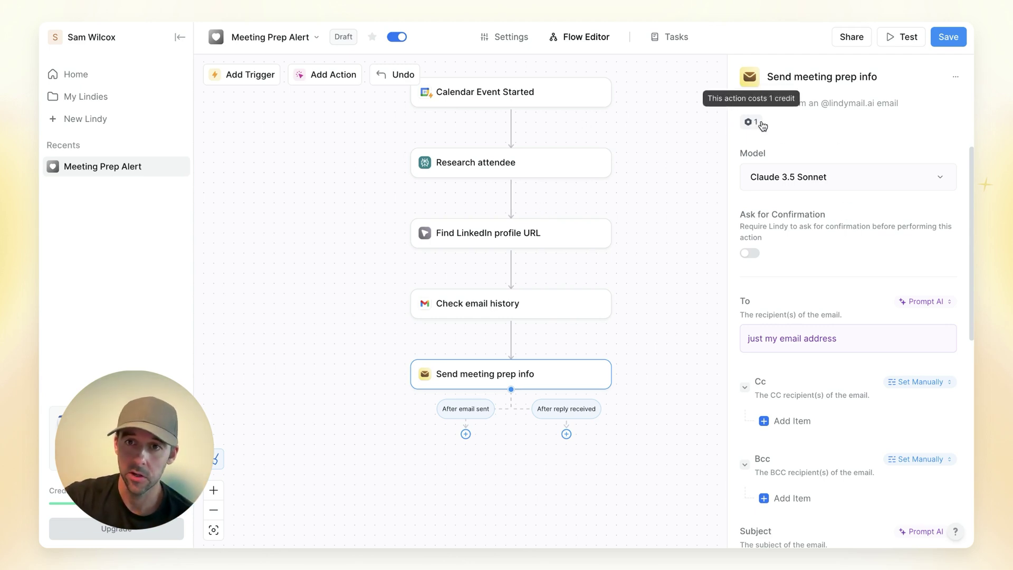
click(580, 293)
click(541, 233)
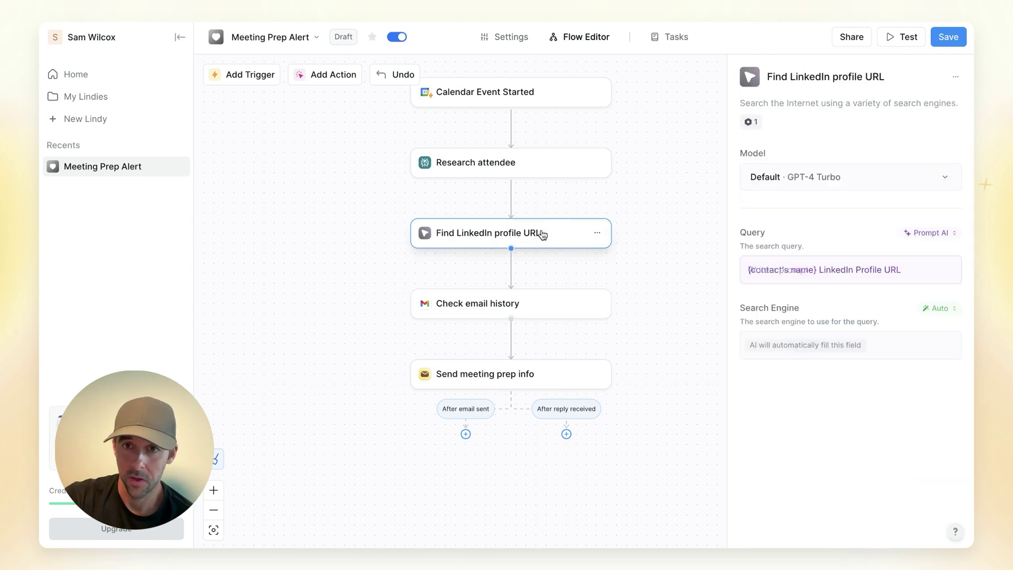
mouse_move(744, 126)
click(554, 162)
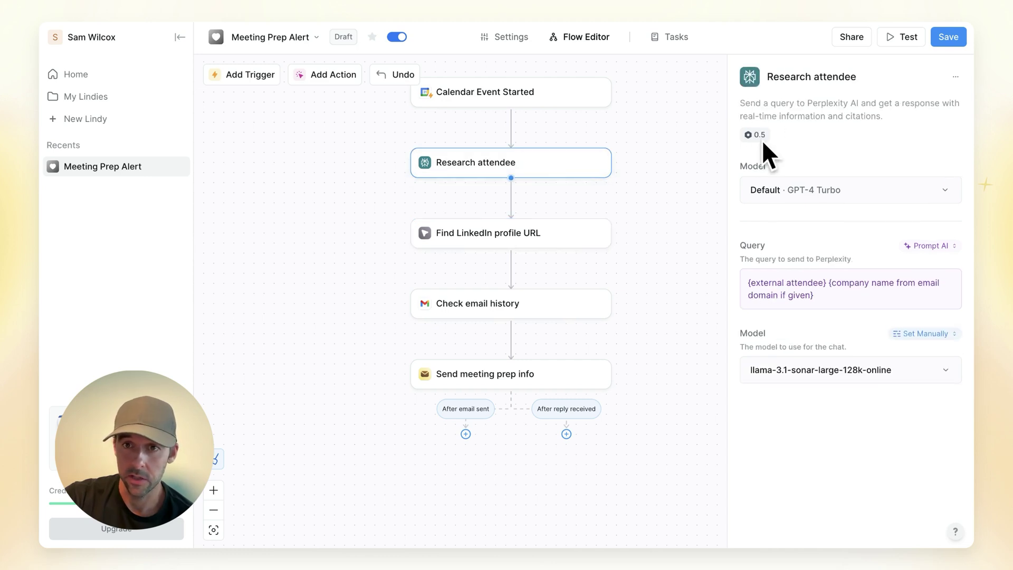
click(500, 100)
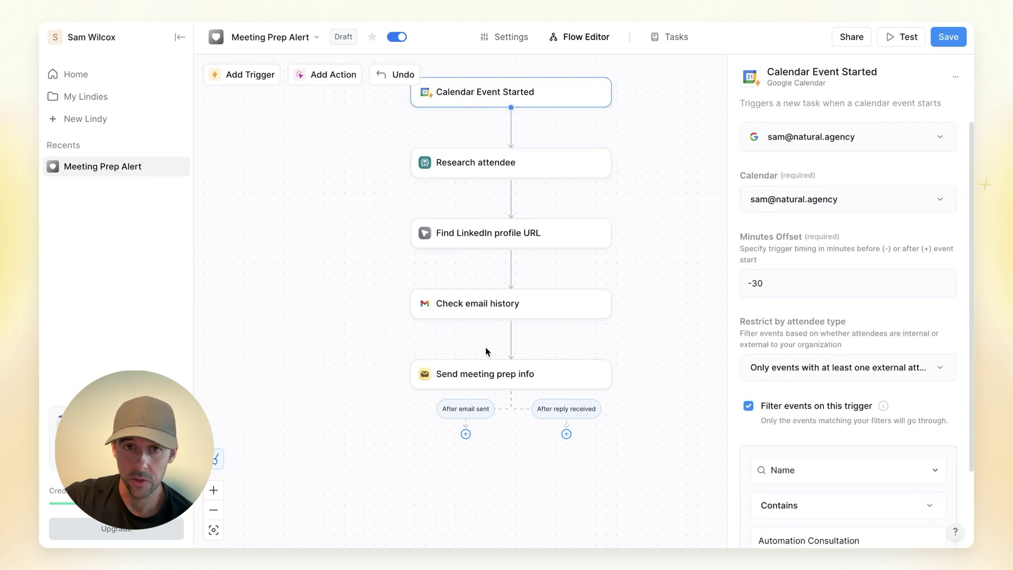
click(552, 163)
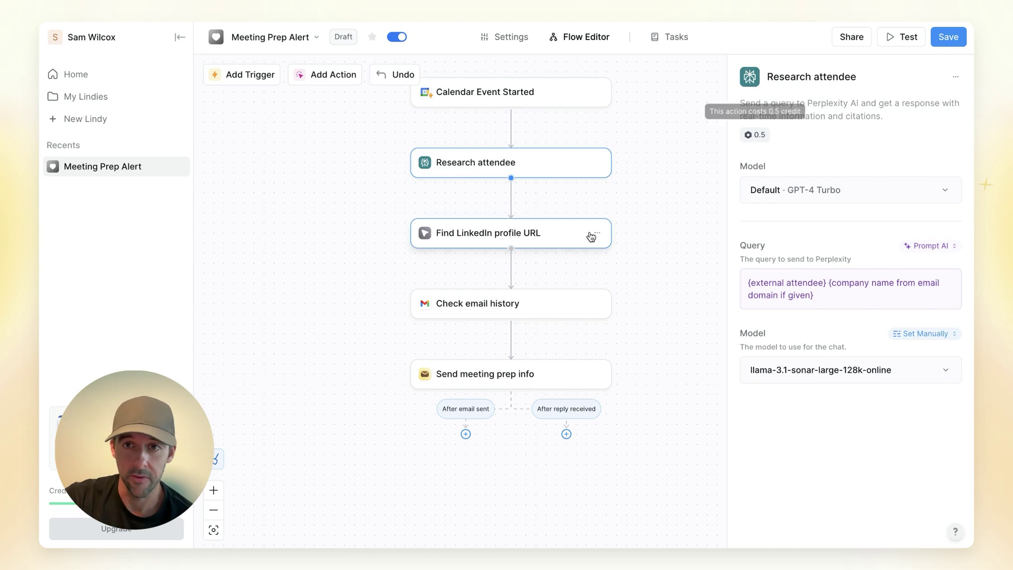
click(525, 240)
- Open the Send meeting prep info step and review its To prompt and the available fill modes, keeping Prompt AI
click(514, 379)
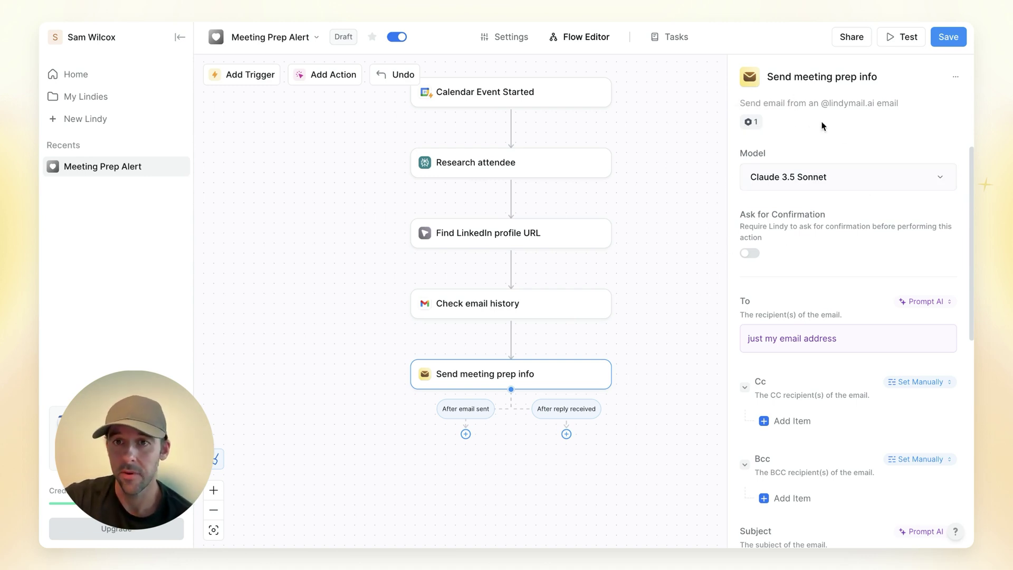
scroll(783, 266, down, 1)
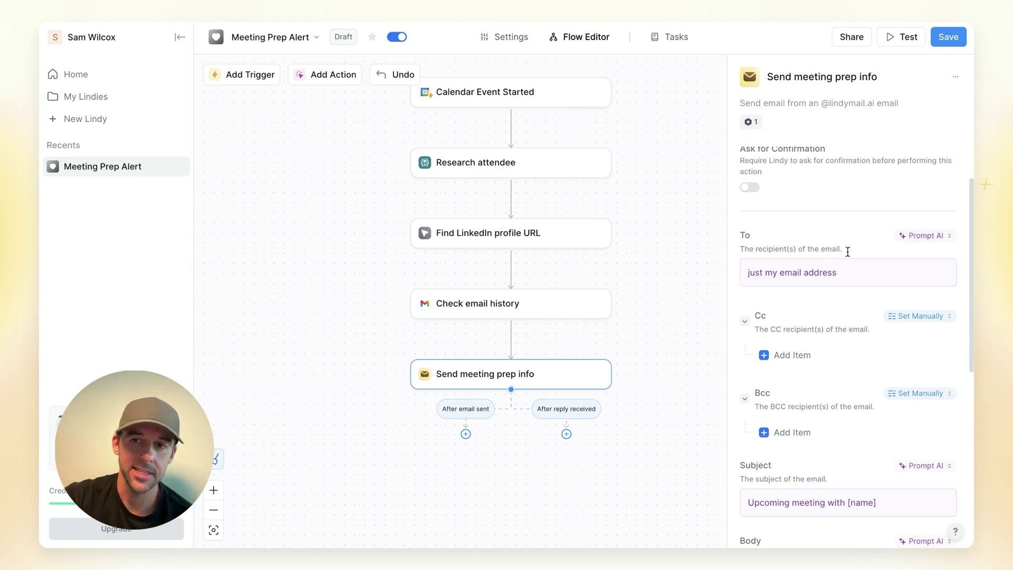
click(924, 236)
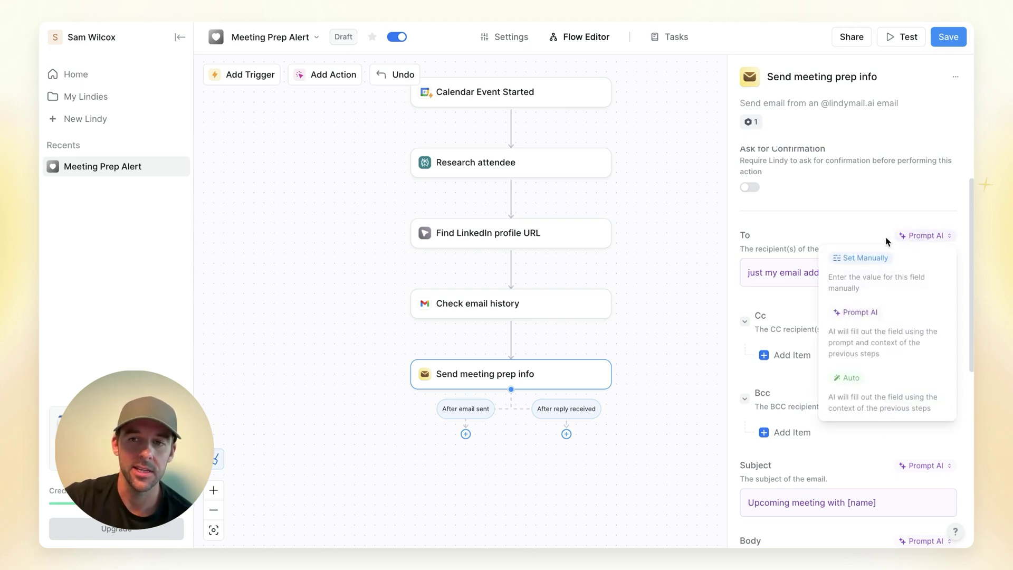
click(760, 278)
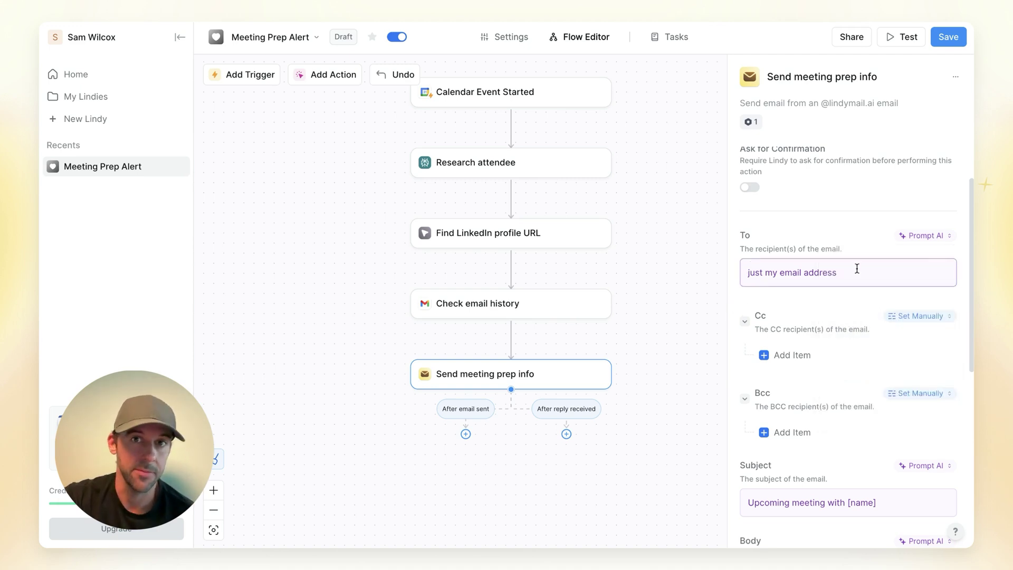
- Review the subject, body, sender and signature settings of the Send meeting prep info step, and close its settings
scroll(870, 332, down, 5)
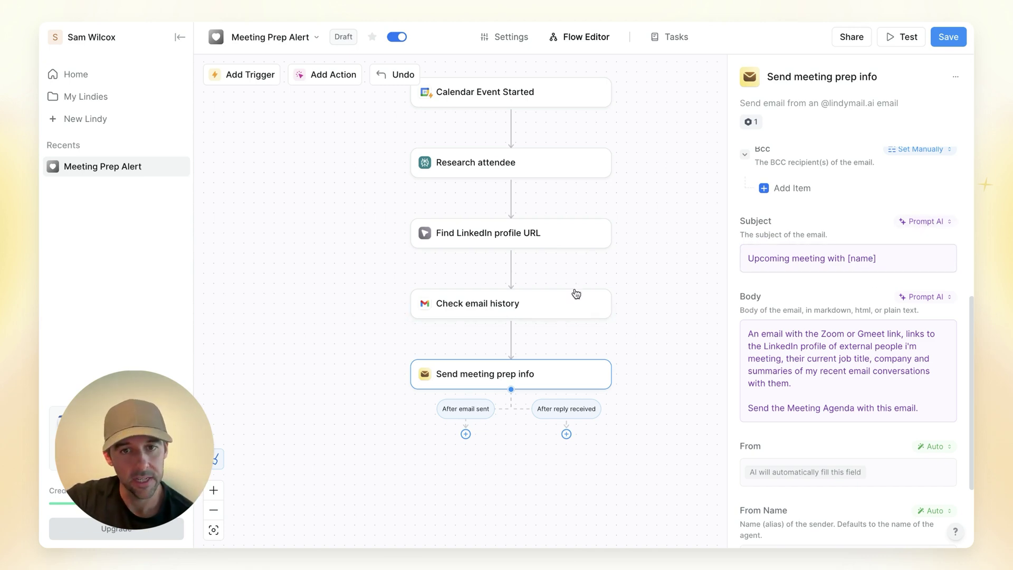
scroll(576, 293, up, 1)
scroll(777, 296, down, 1)
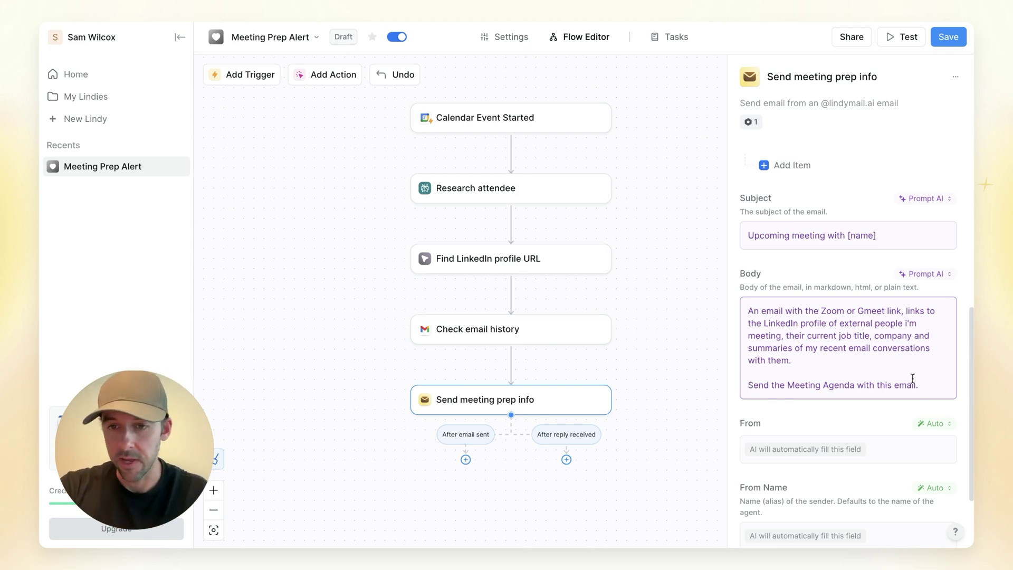
scroll(896, 359, down, 2)
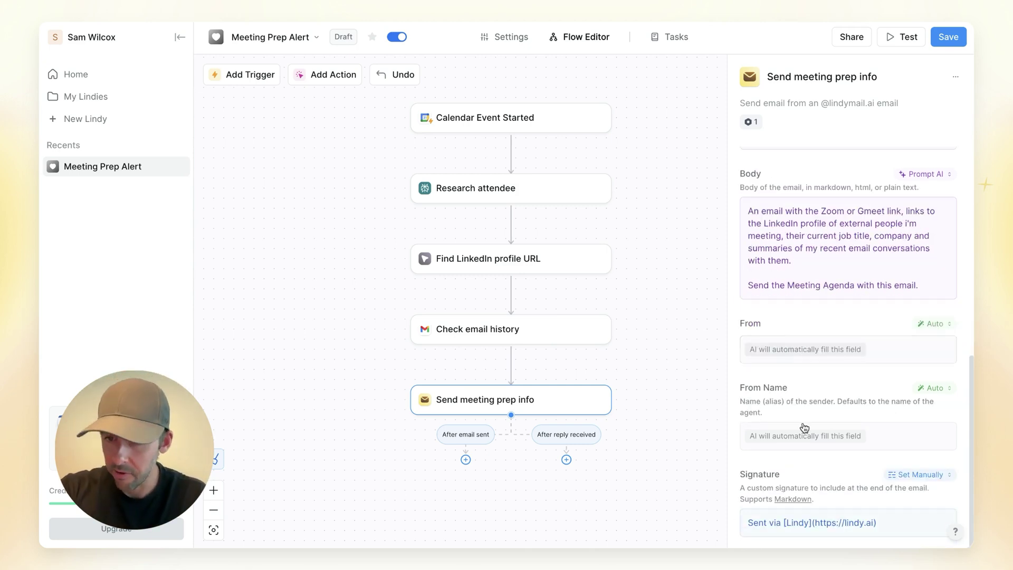
click(791, 533)
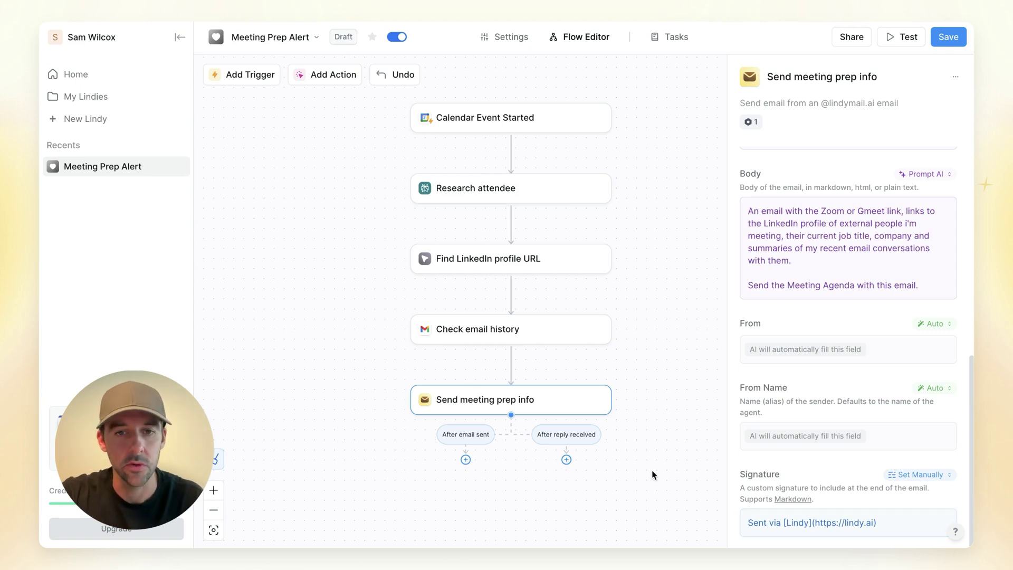
scroll(646, 327, up, 2)
scroll(646, 368, down, 3)
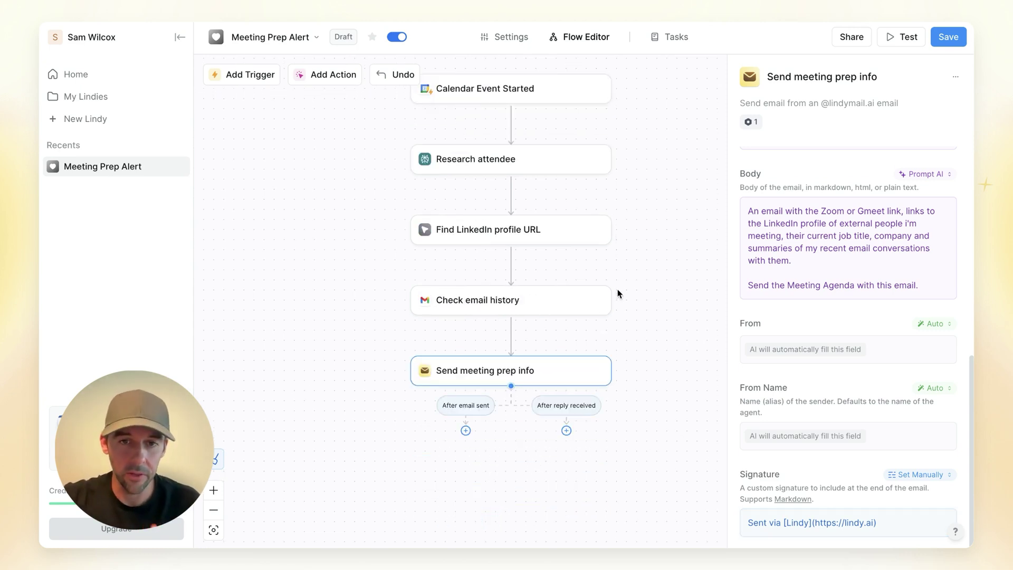
scroll(626, 248, up, 1)
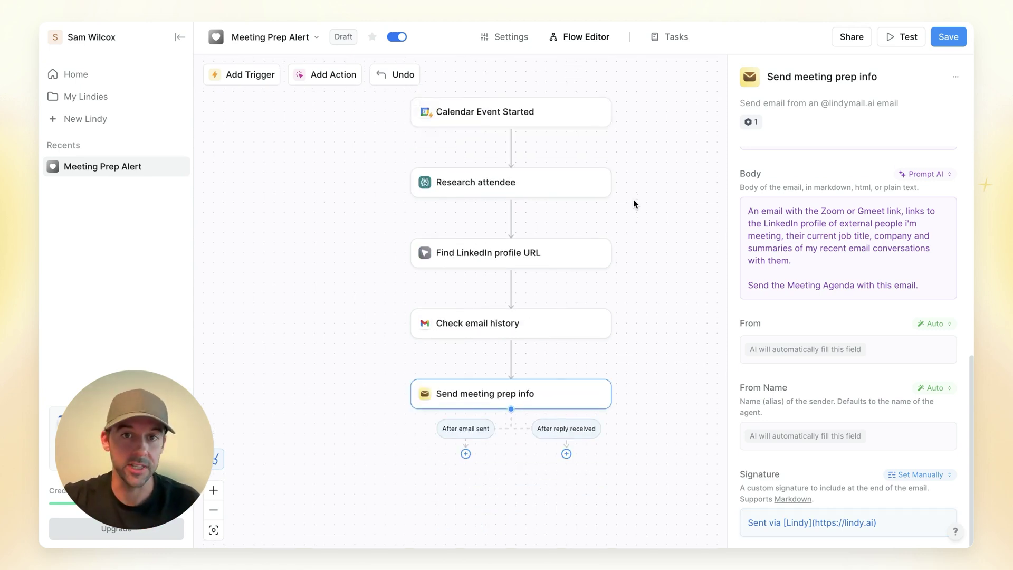
click(664, 311)
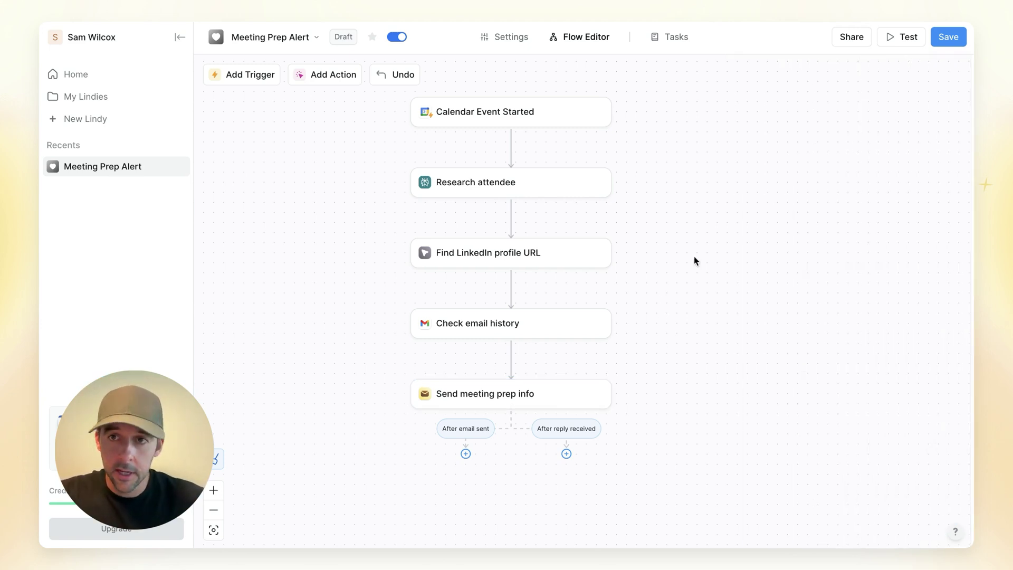
- Check the Calendar Event Started trigger's event filter and run a test of the agent with the previous YouTube Update Meeting event
click(901, 44)
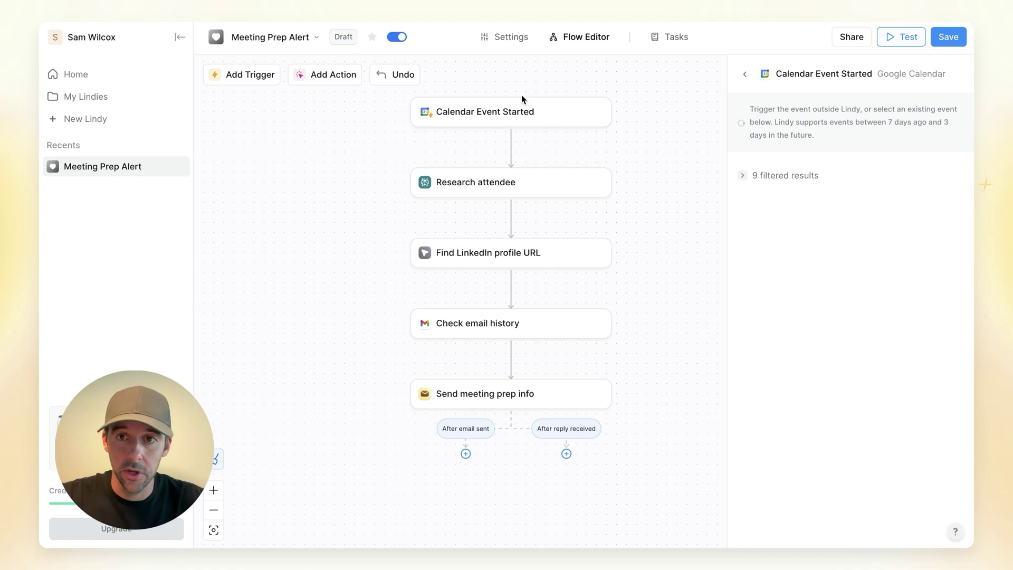
click(531, 108)
scroll(820, 215, down, 2)
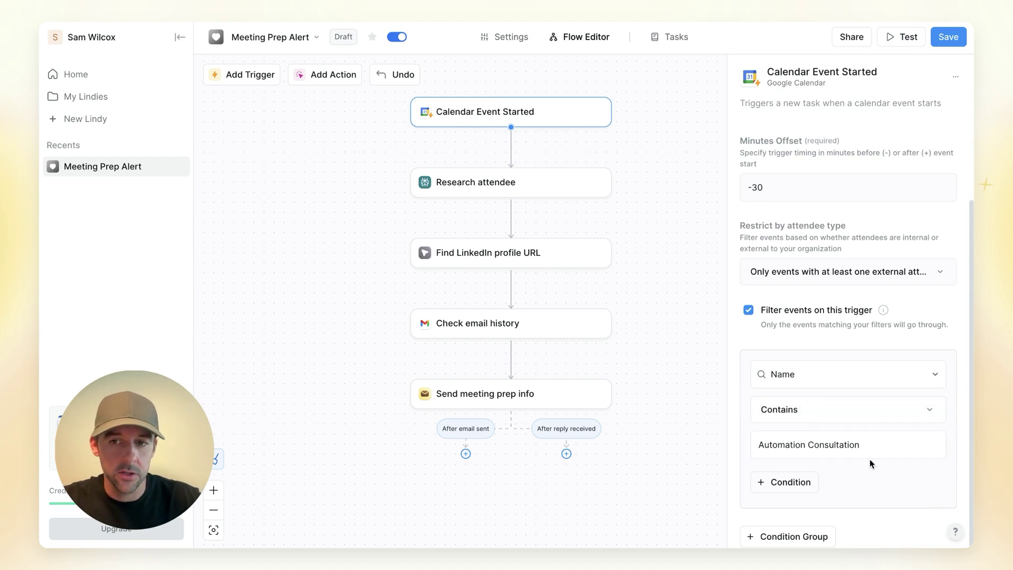
click(902, 36)
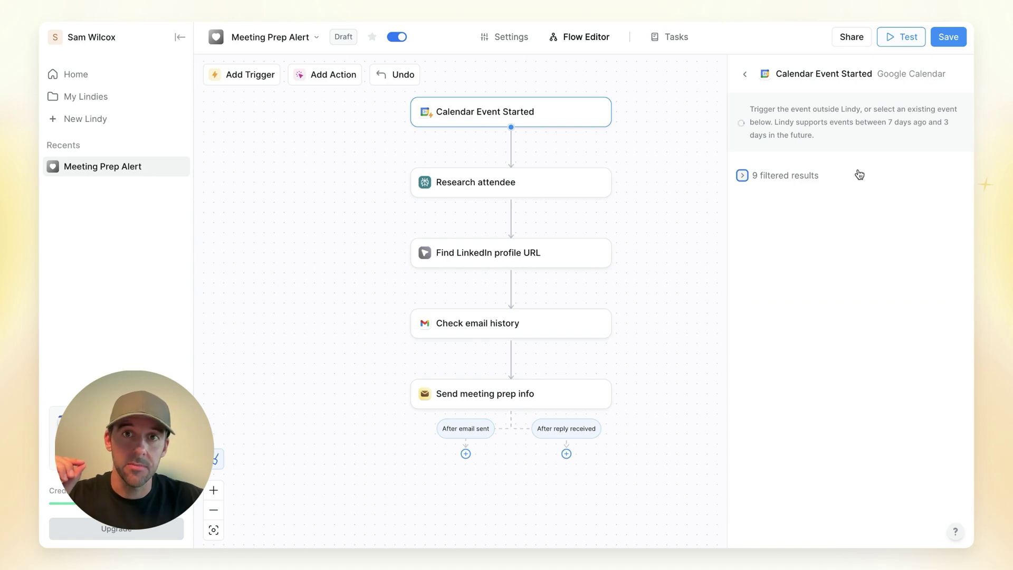
click(742, 175)
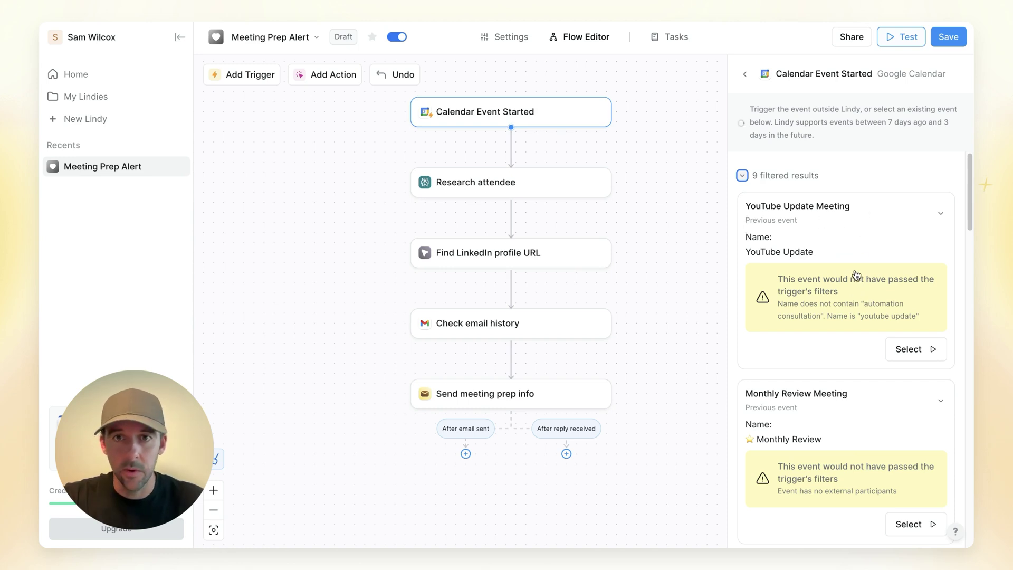
click(932, 350)
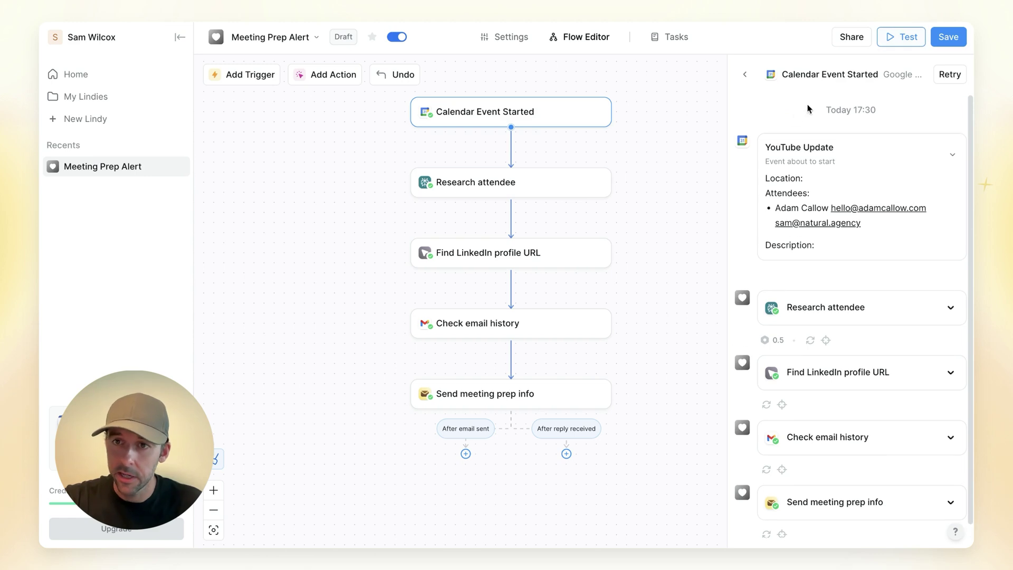
- Examine the test run's Research attendee step, including its query, its model and the full text of the expanded response
scroll(836, 218, down, 1)
scroll(835, 217, up, 1)
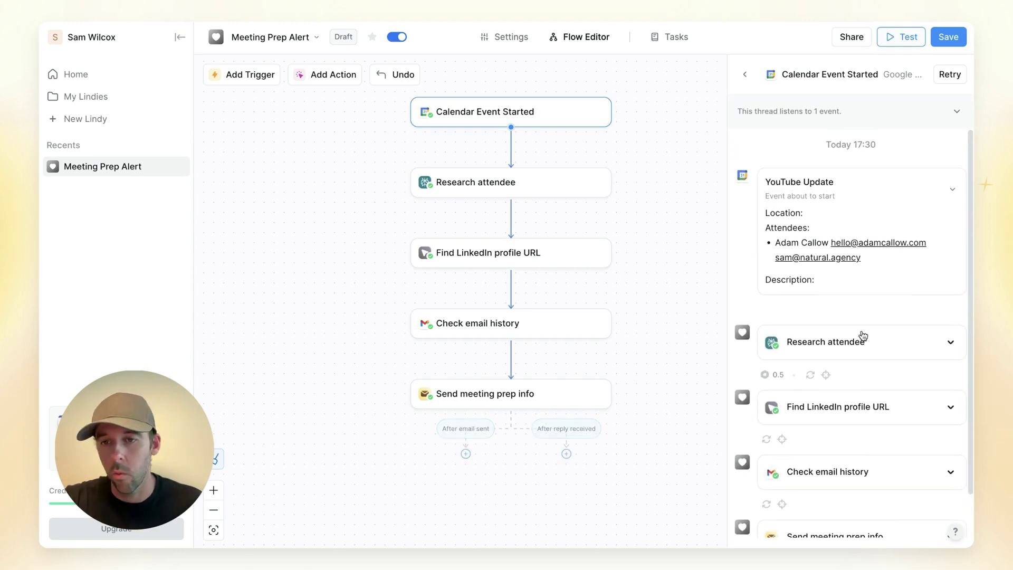
click(949, 343)
scroll(945, 357, down, 2)
scroll(934, 355, up, 2)
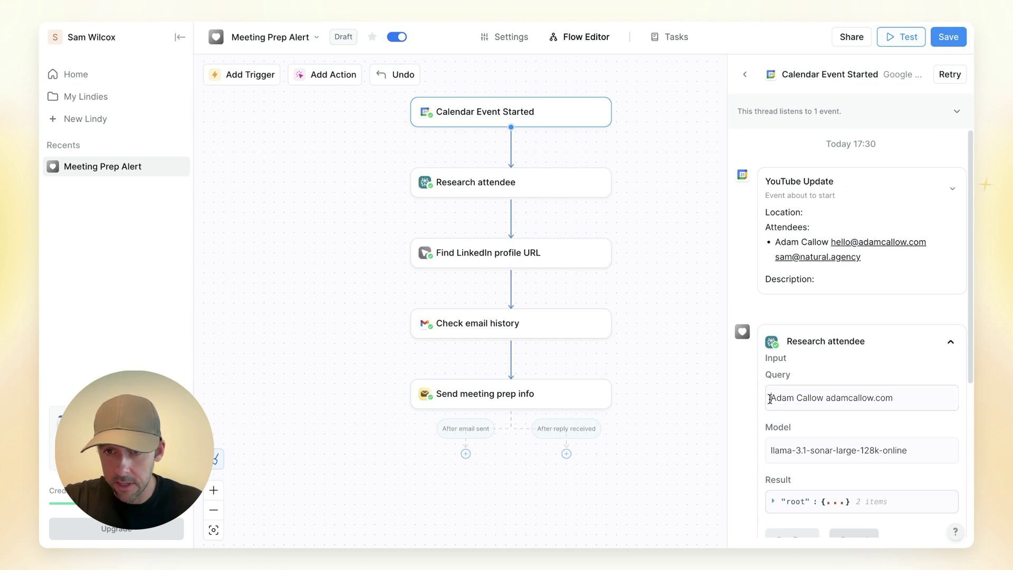
drag(770, 398, 894, 399)
scroll(881, 403, down, 3)
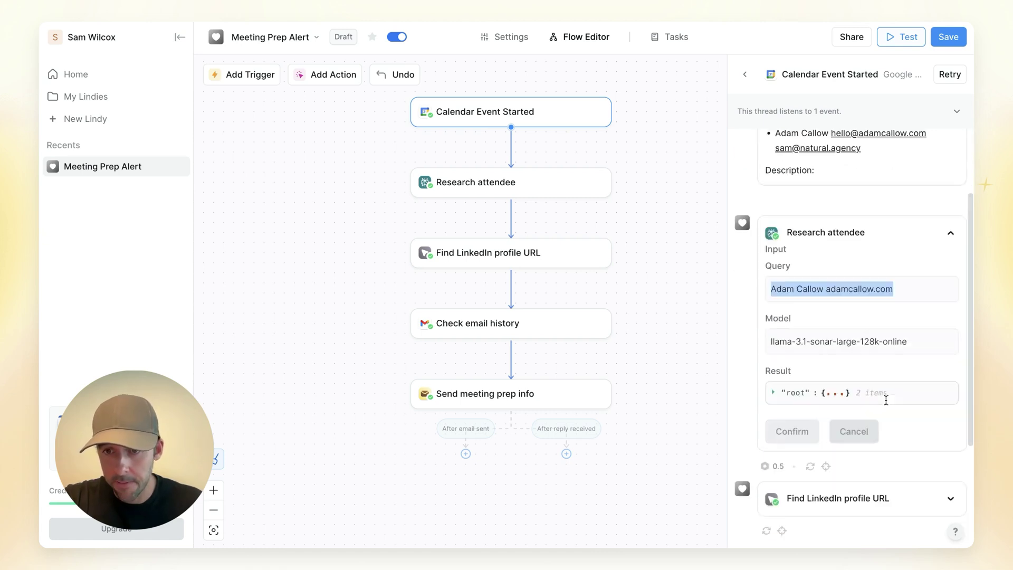
click(773, 357)
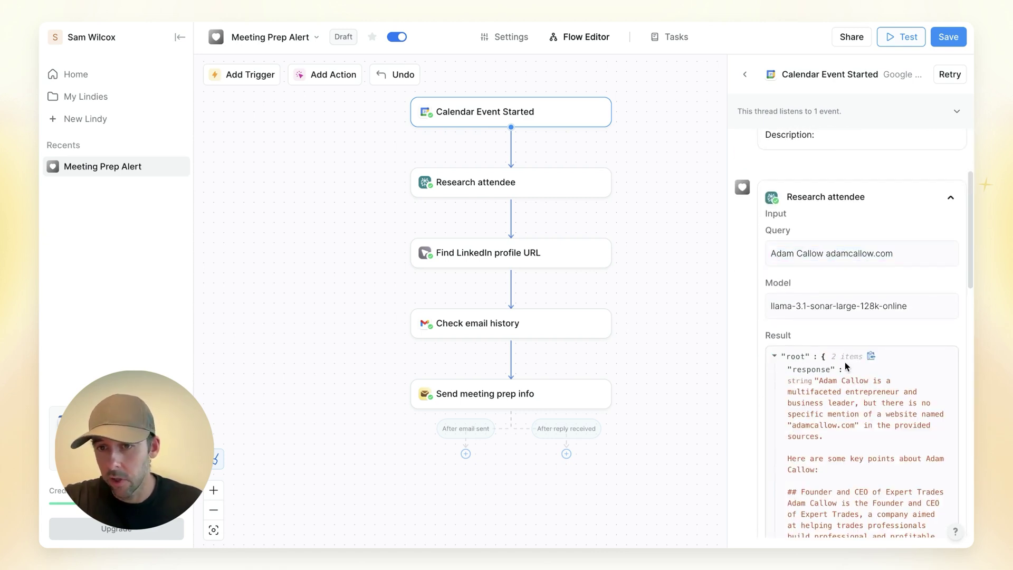
scroll(844, 361, down, 3)
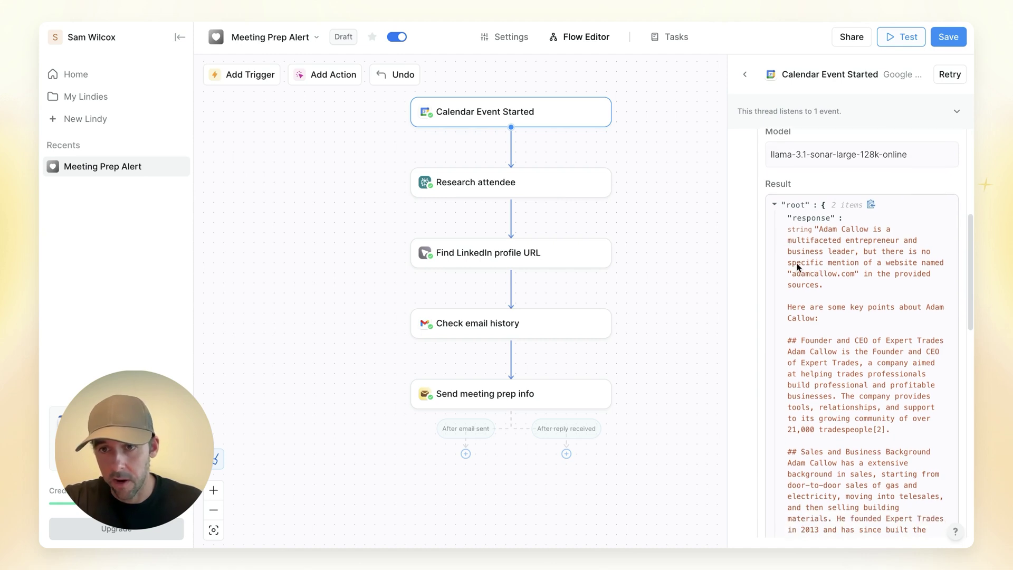
scroll(860, 433, down, 10)
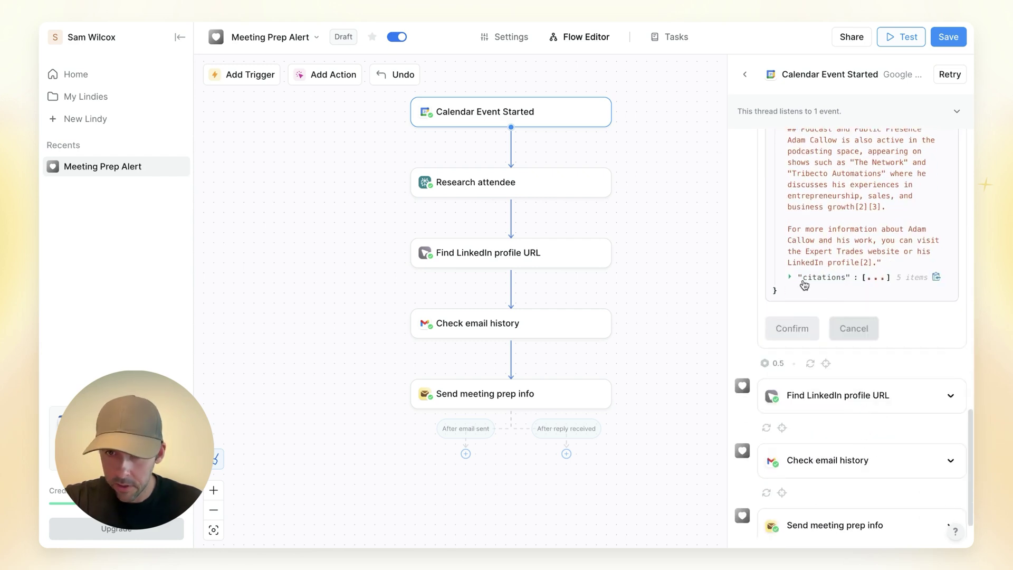
- Open the test output of the Find LinkedIn profile URL step and examine its search query and engine
scroll(896, 278, down, 1)
click(912, 370)
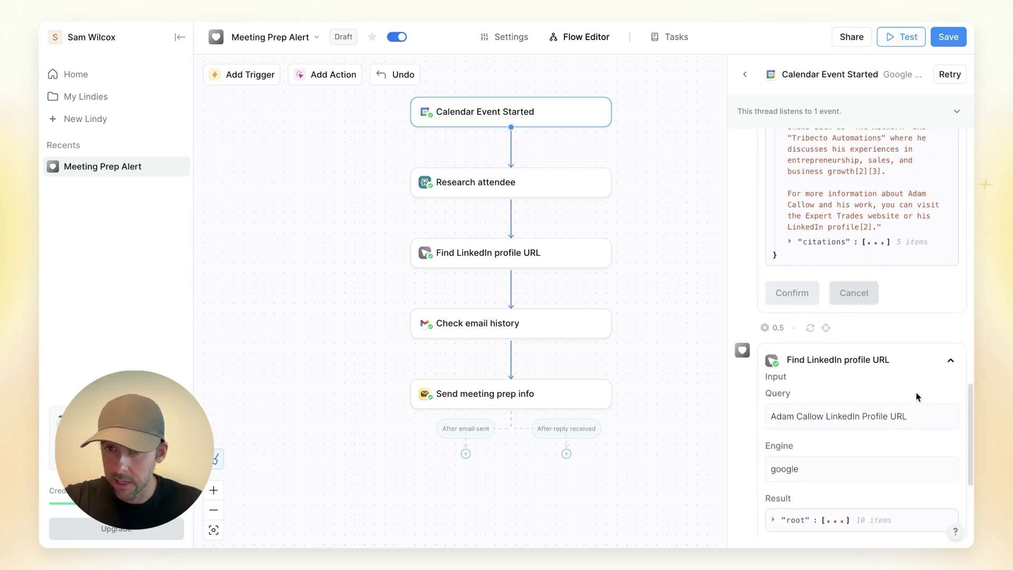
scroll(861, 407, down, 3)
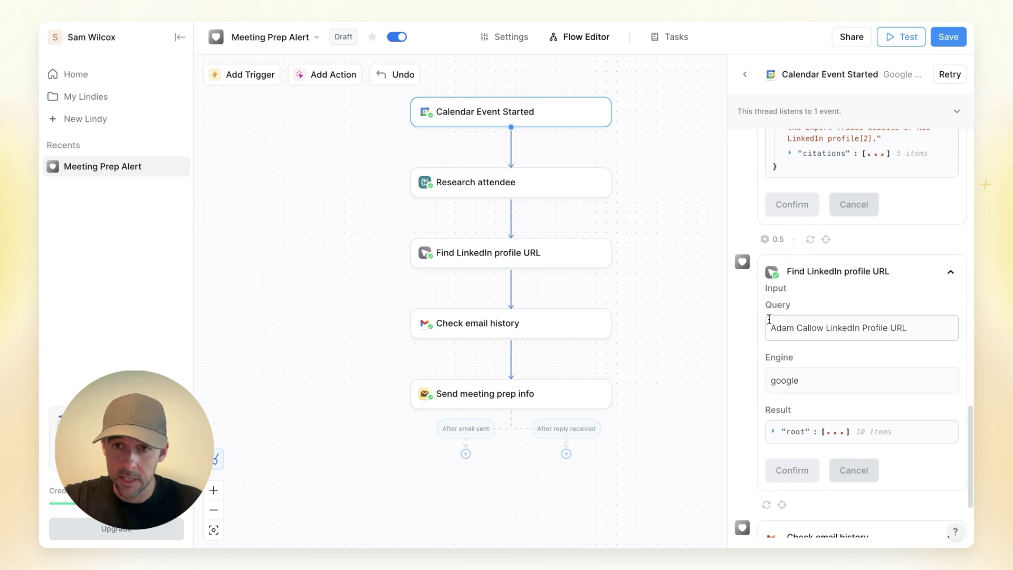
drag(771, 326, 905, 328)
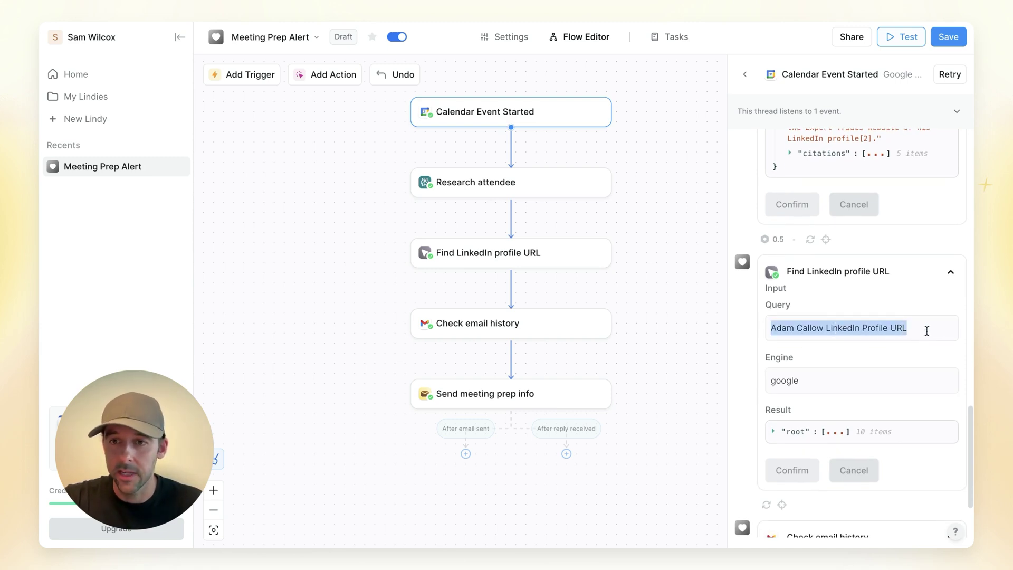
click(927, 331)
scroll(850, 405, down, 3)
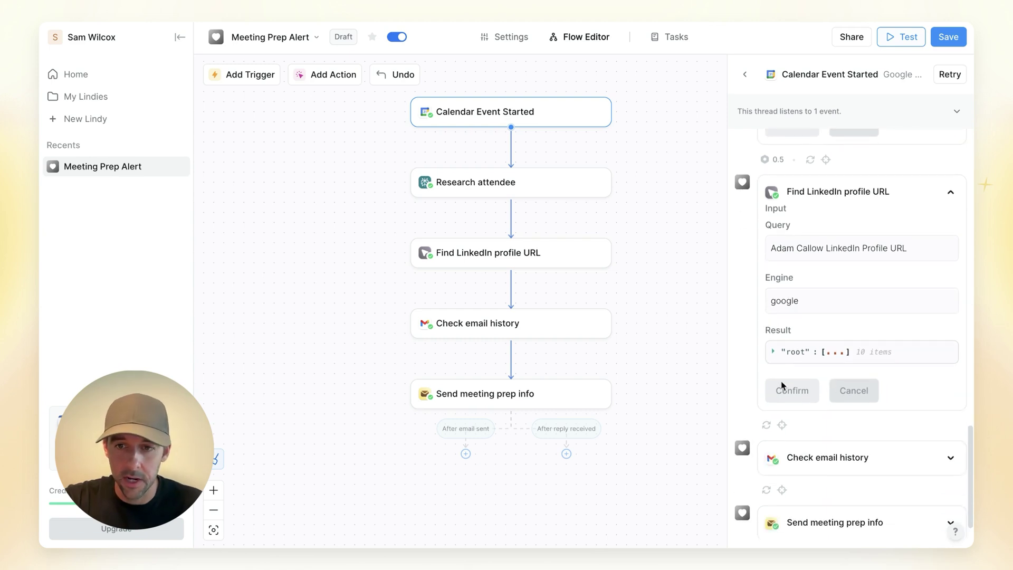
- Expand the LinkedIn search result list, inspect entries 1 and 2, and collapse both entries again
click(773, 351)
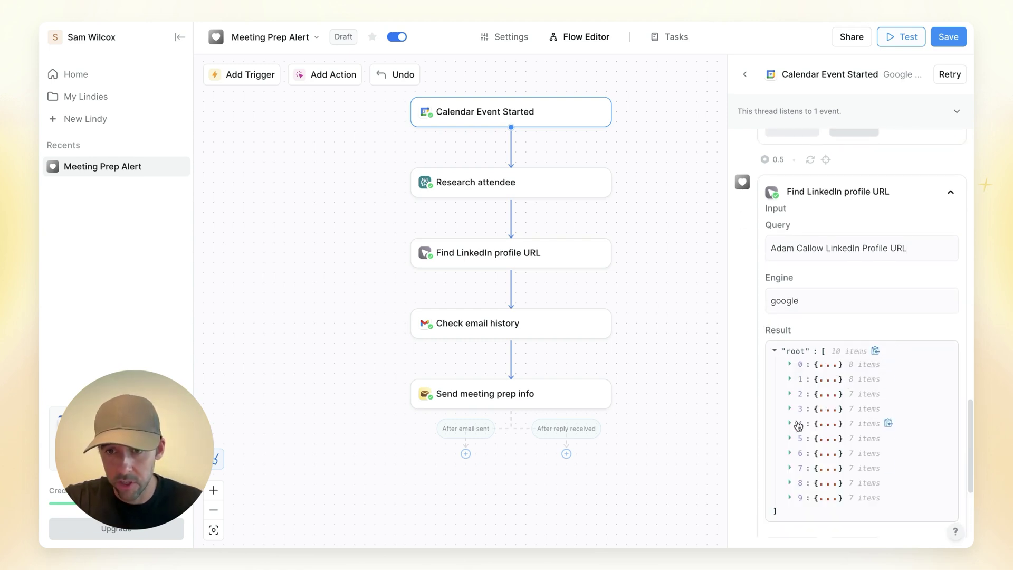
click(790, 379)
scroll(836, 443, down, 1)
scroll(839, 456, down, 5)
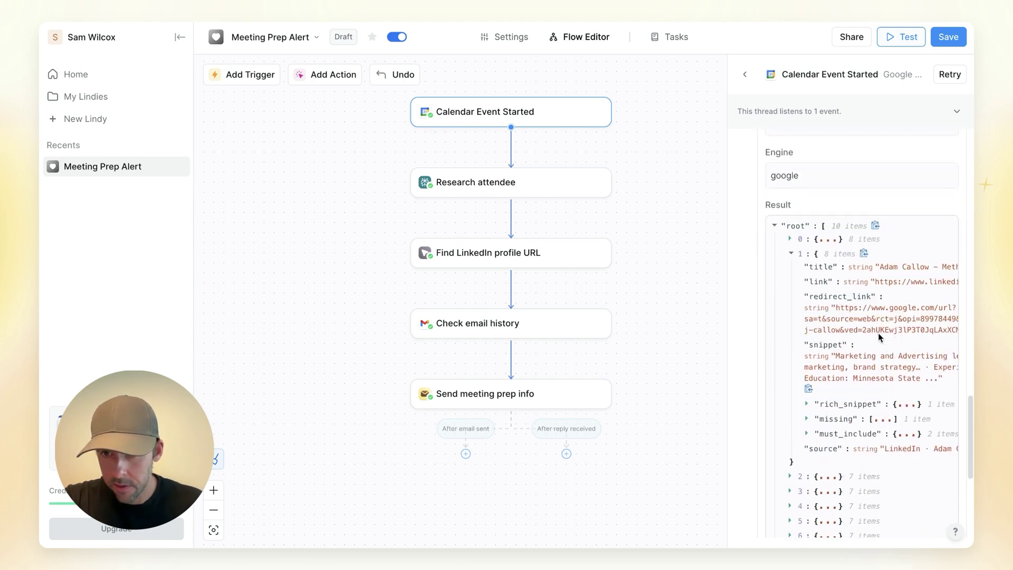
click(794, 255)
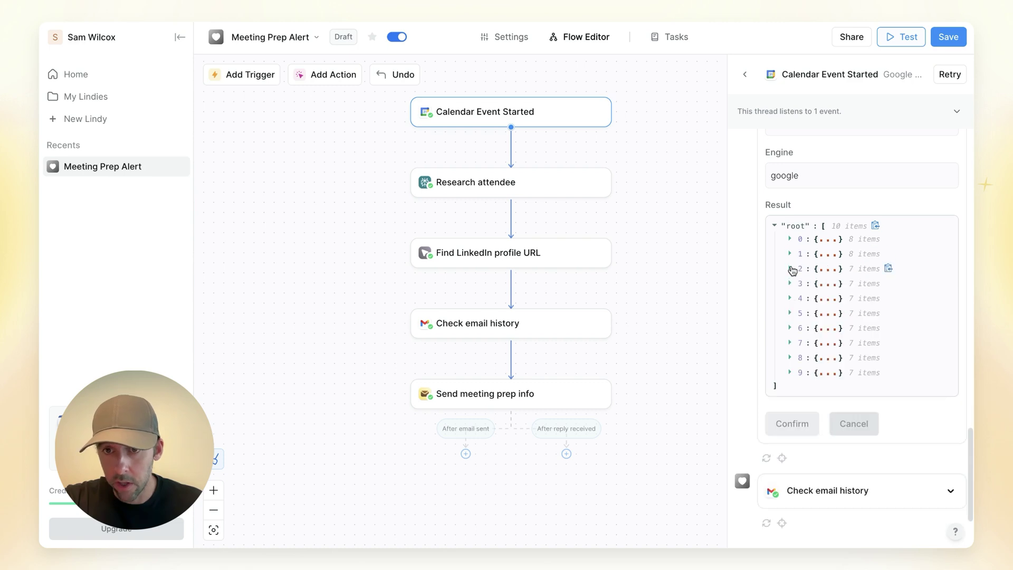
click(791, 269)
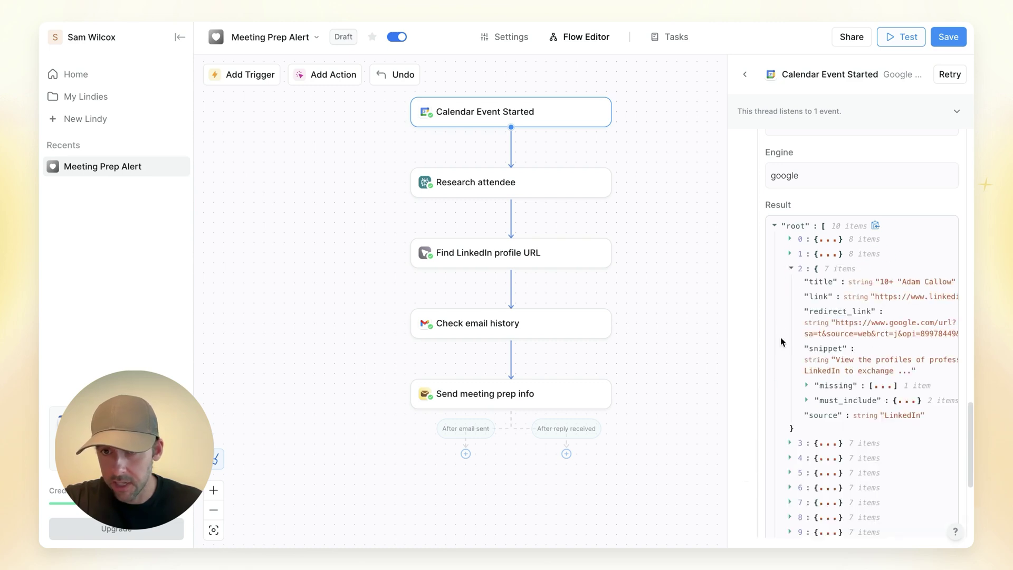
click(790, 269)
scroll(873, 336, down, 1)
scroll(873, 336, down, 1)
- Open the test output of the Check email history step and review its search parameters down to the result
click(884, 433)
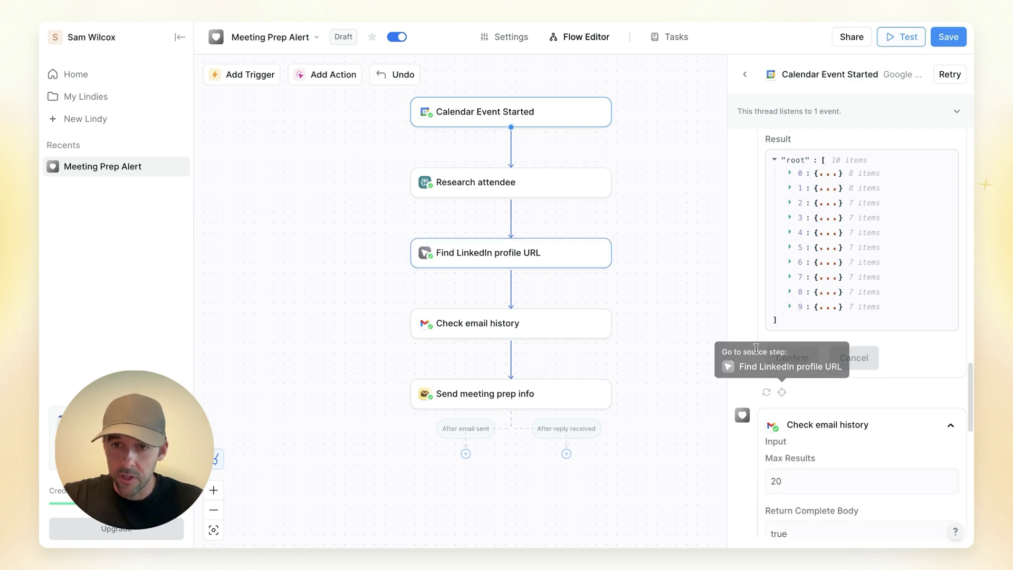
scroll(891, 369, down, 3)
scroll(883, 406, down, 2)
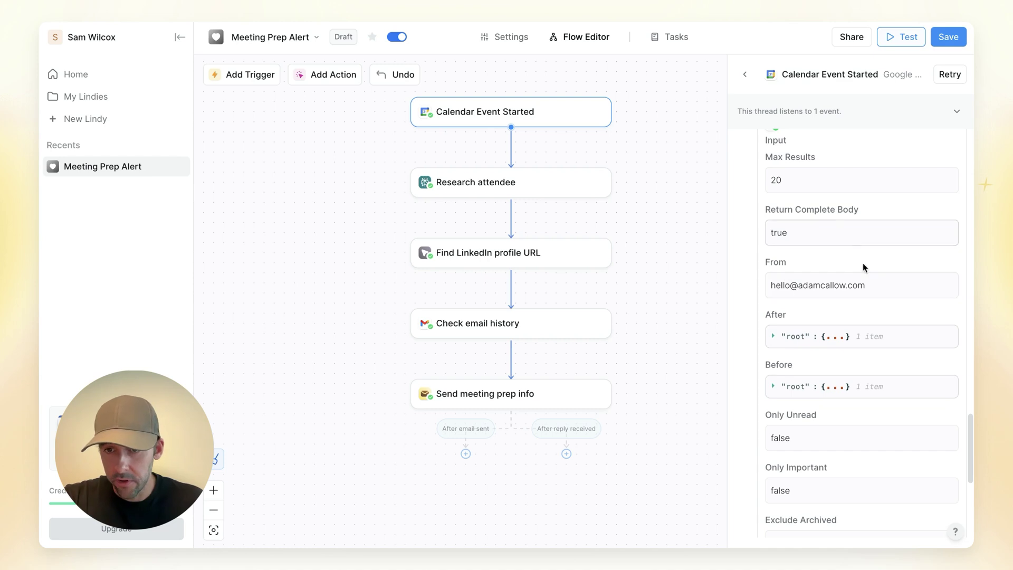
scroll(832, 275, down, 5)
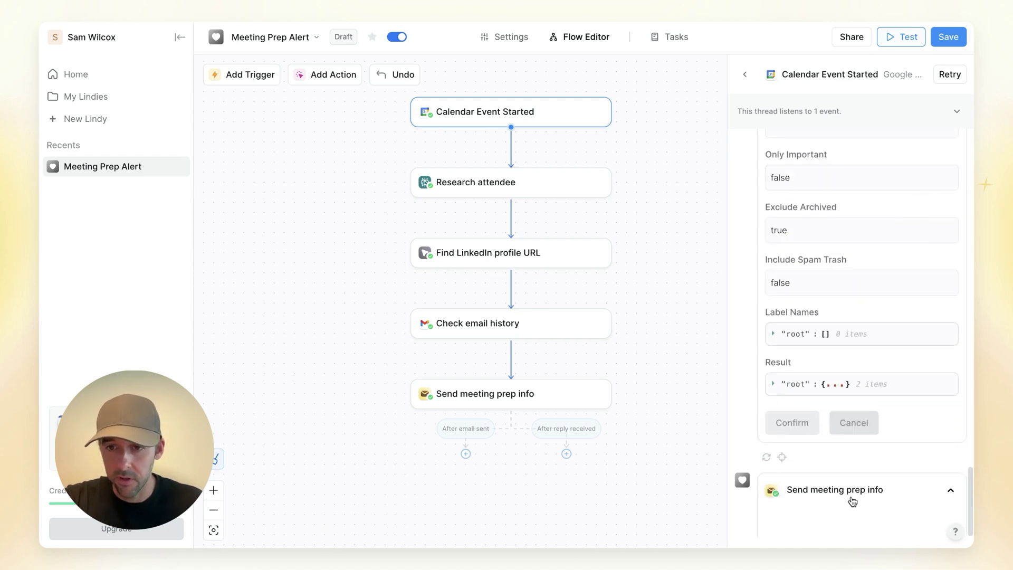
- Open the test output of the Send meeting prep info step and review its recipients, subject and body
click(851, 491)
scroll(856, 451, down, 5)
scroll(838, 467, down, 5)
scroll(834, 220, up, 5)
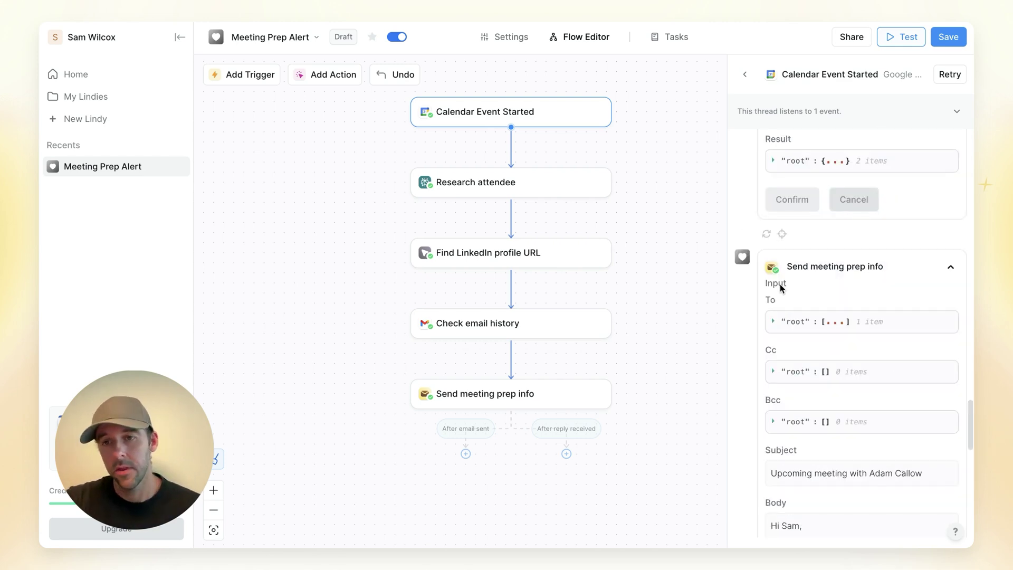
scroll(807, 296, down, 1)
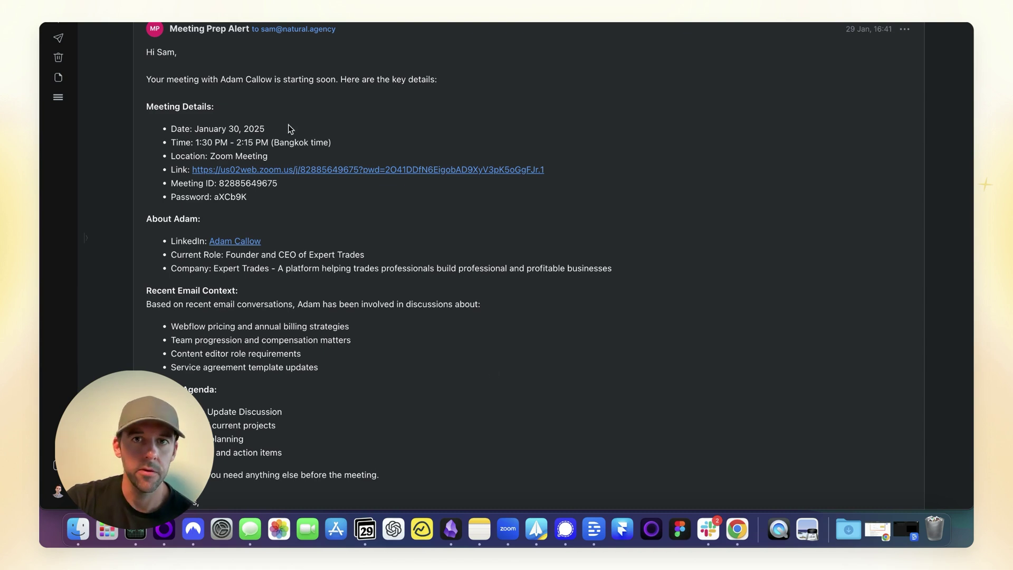
- Read the delivered meeting prep email through to its agenda, return to the Lindy flow editor and close the test results
scroll(272, 61, down, 1)
scroll(276, 69, down, 3)
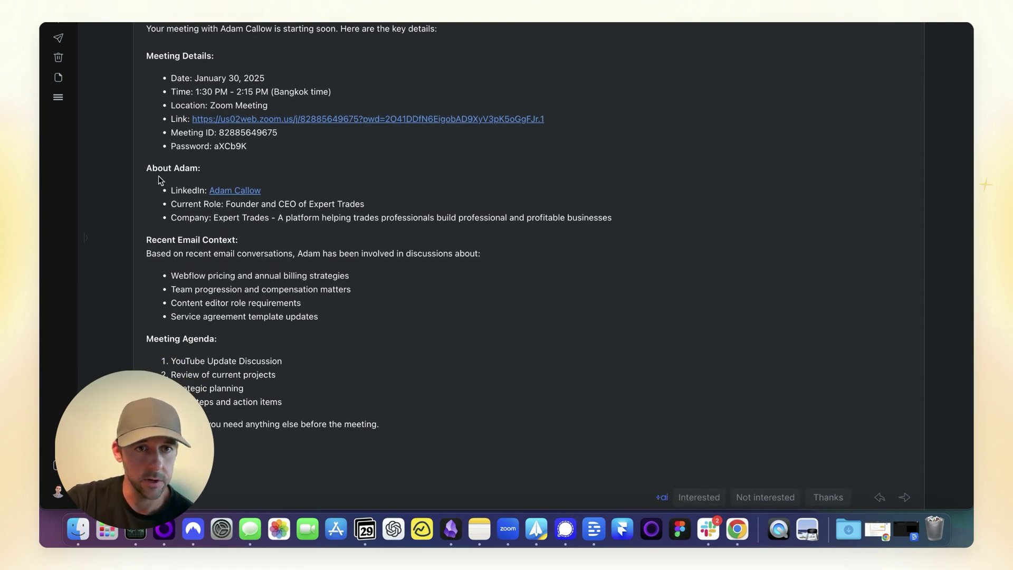
scroll(267, 234, down, 5)
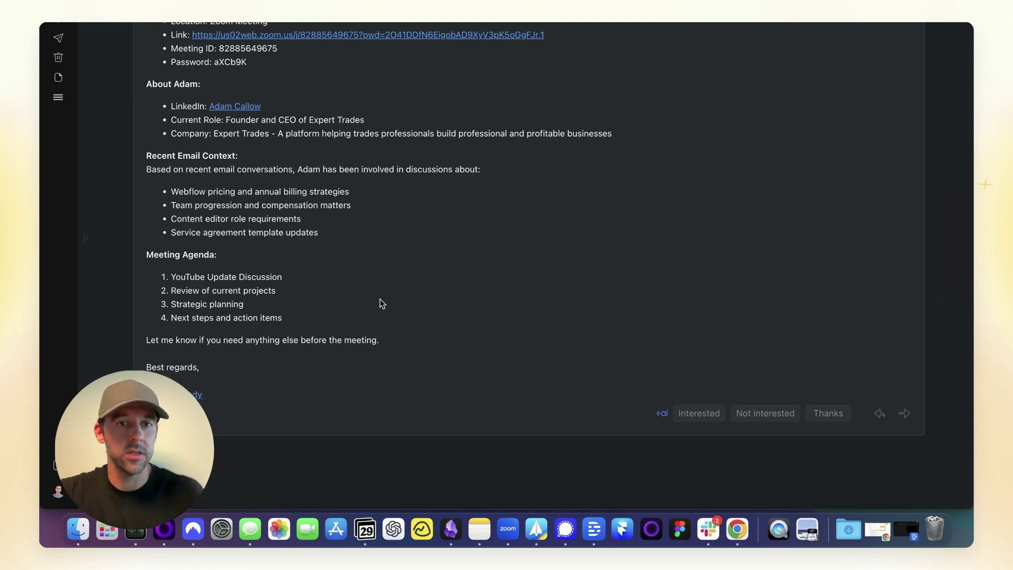
scroll(375, 292, up, 8)
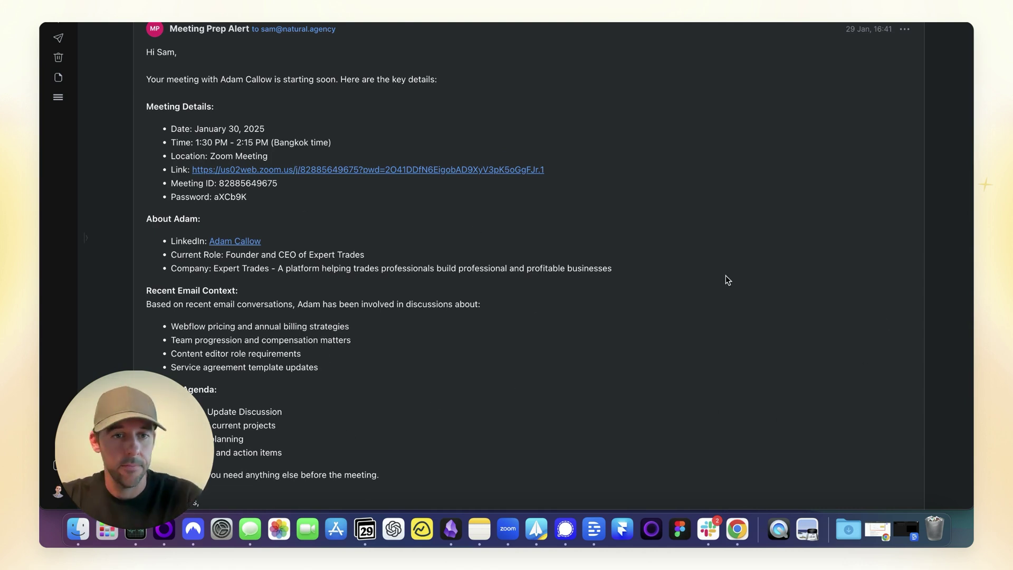
key(ctrl+Right)
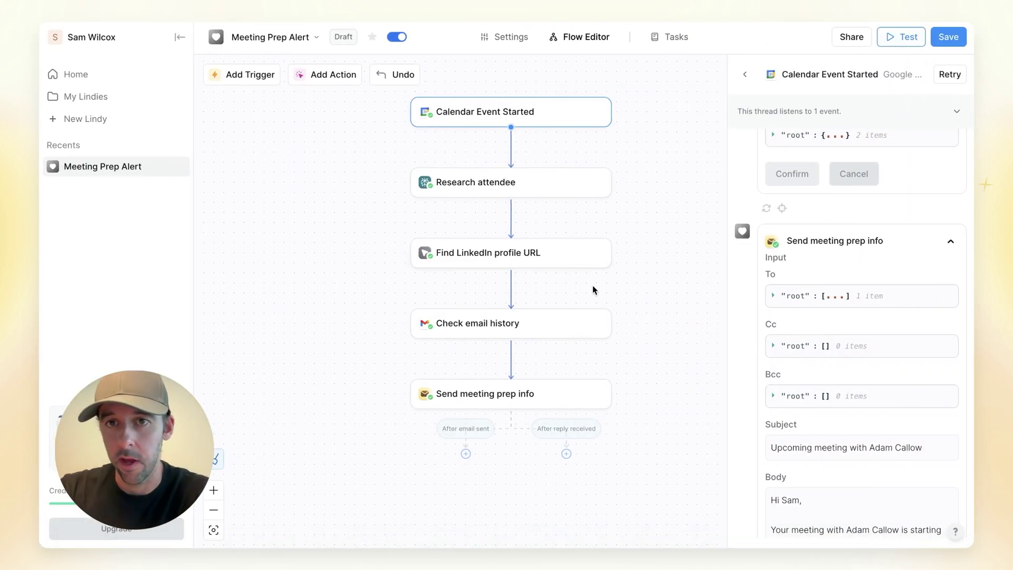
click(633, 254)
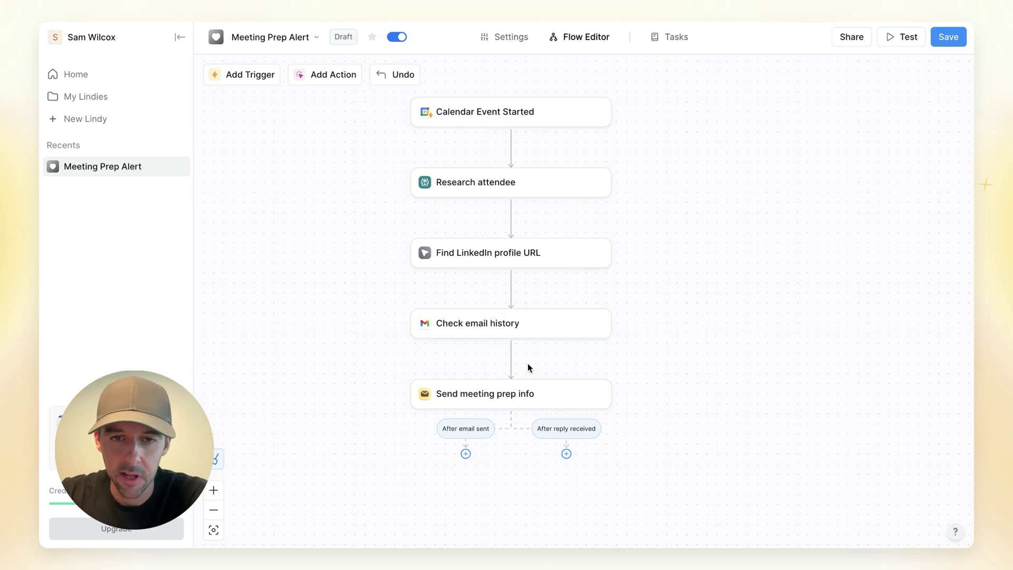
- Insert a Search Perplexity action between Check email history and Send meeting prep info, and set its AI model to Balanced (Claude 3.5 Sonnet)
click(509, 359)
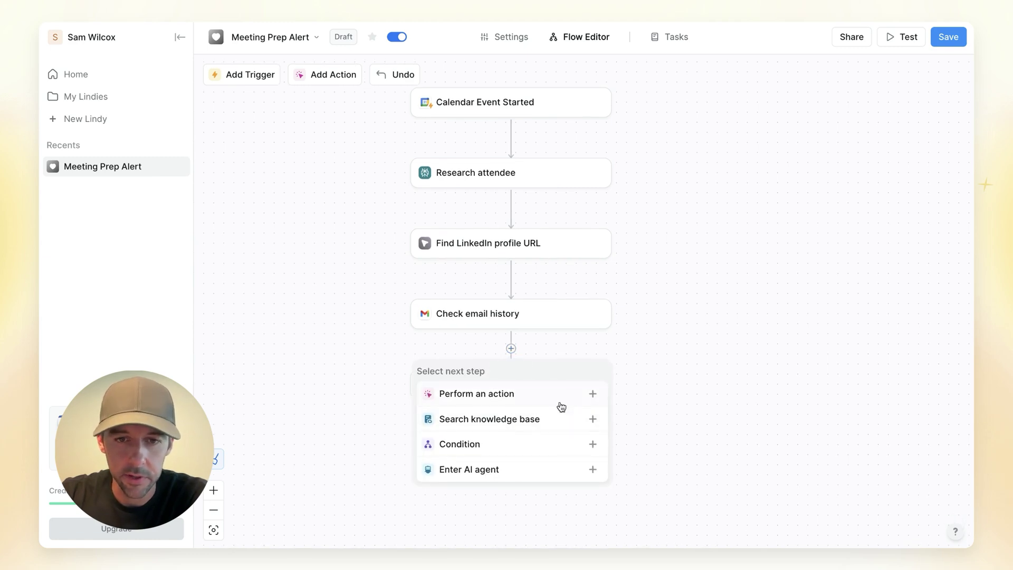
click(582, 396)
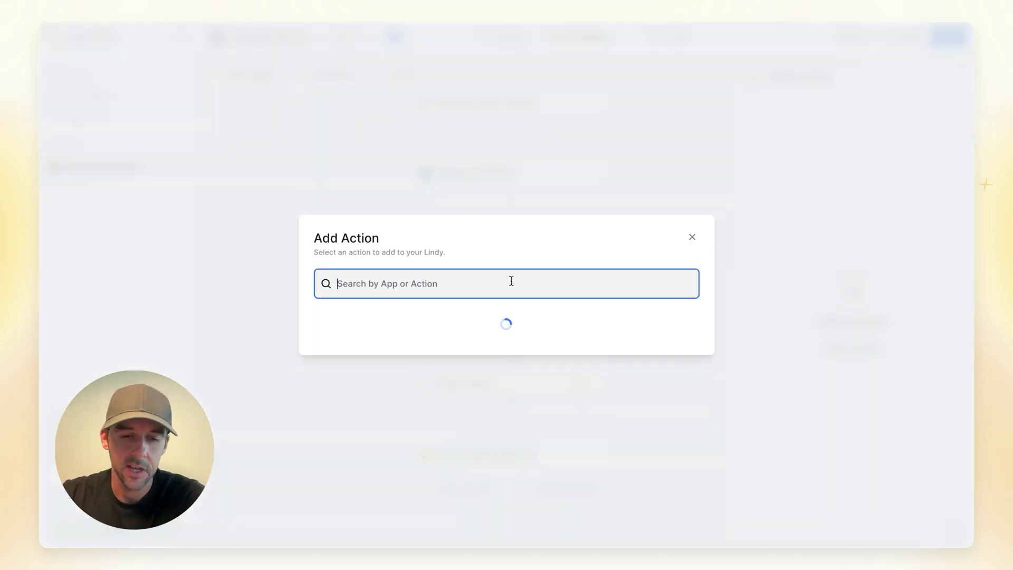
text(perplexity)
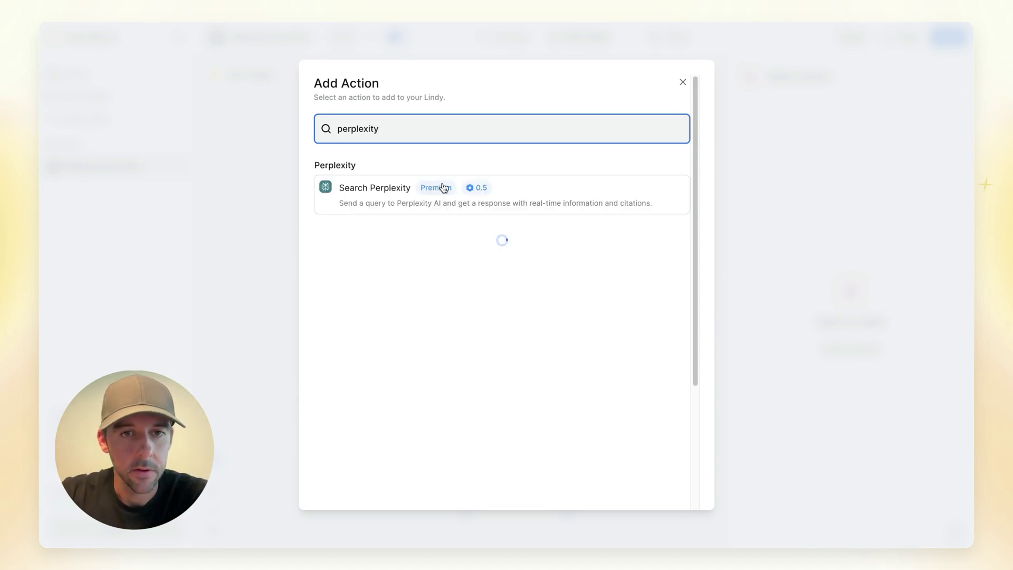
click(405, 199)
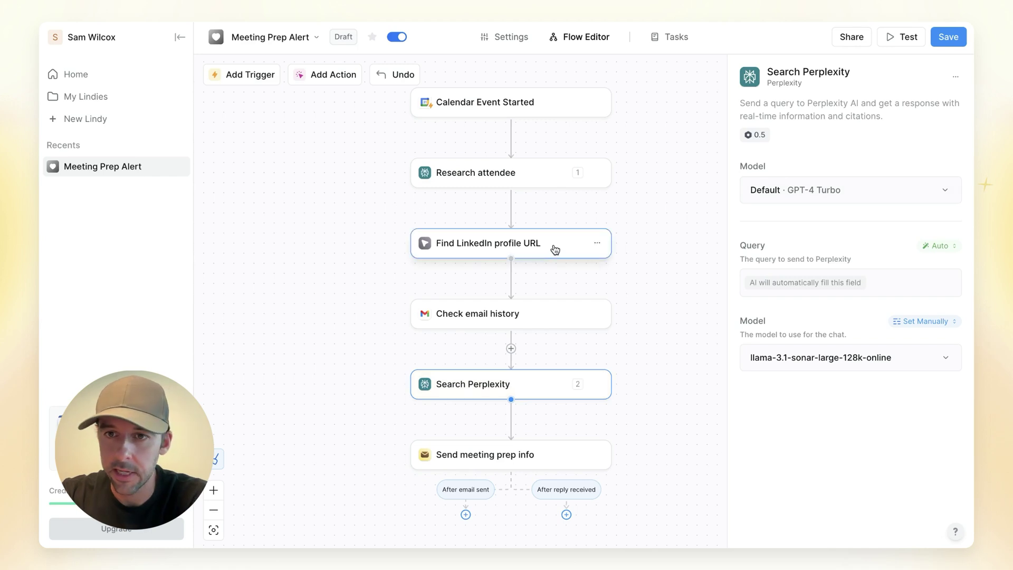
click(847, 200)
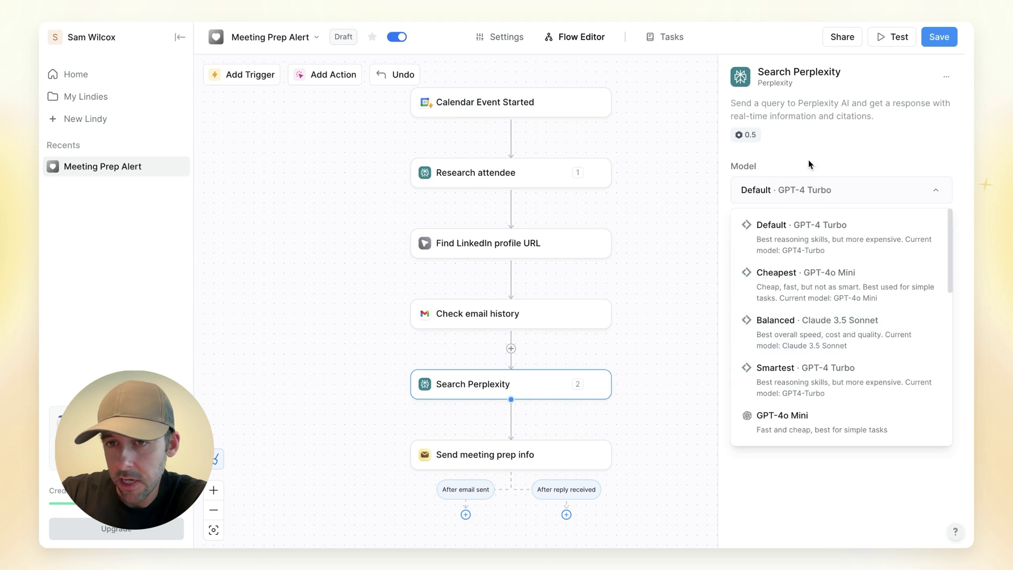
click(819, 335)
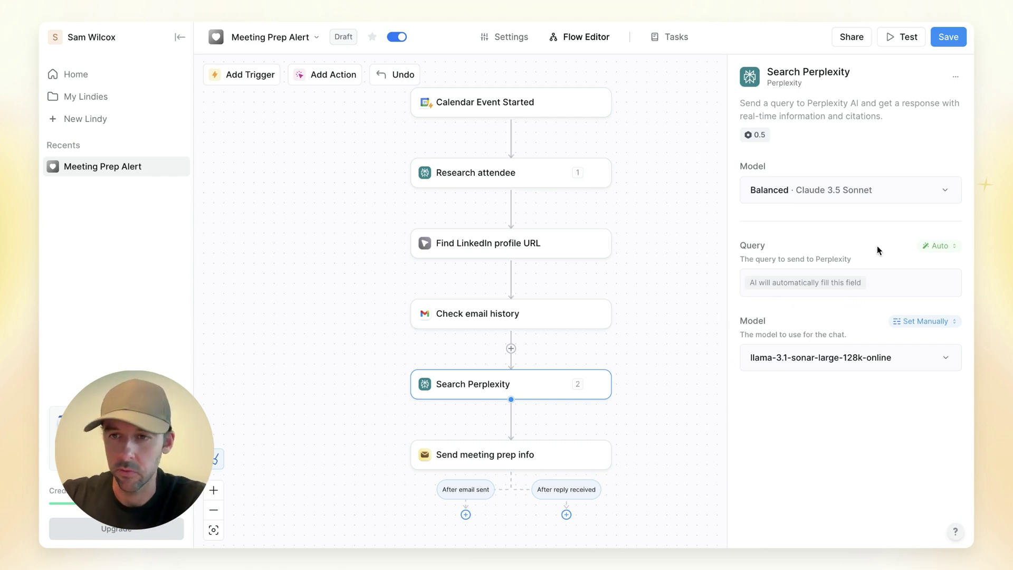
- Set the Search Perplexity query to Prompt AI with "Research the attendees company using their email domain to find out what they do and who they serve."
click(928, 246)
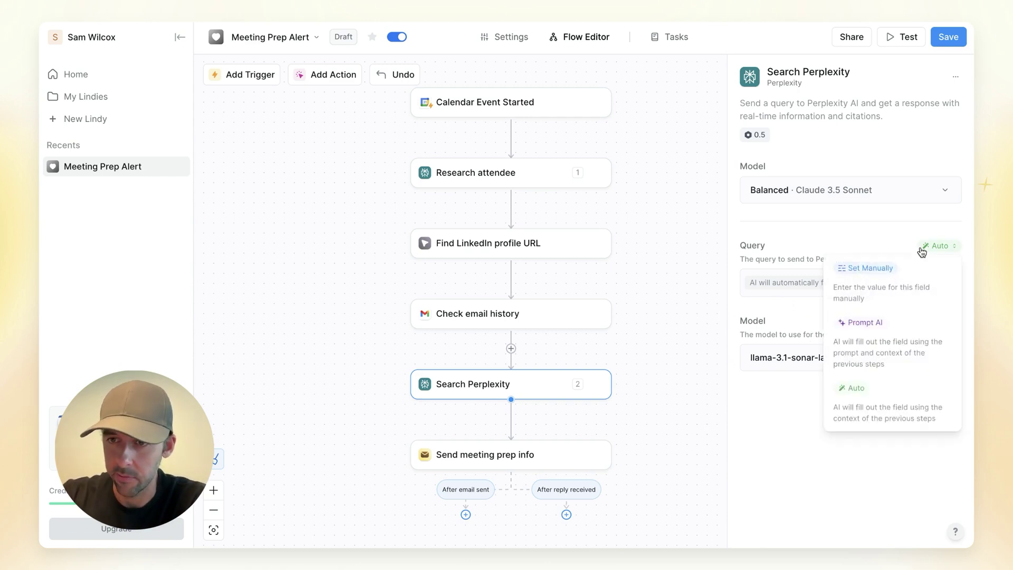
click(878, 325)
click(805, 285)
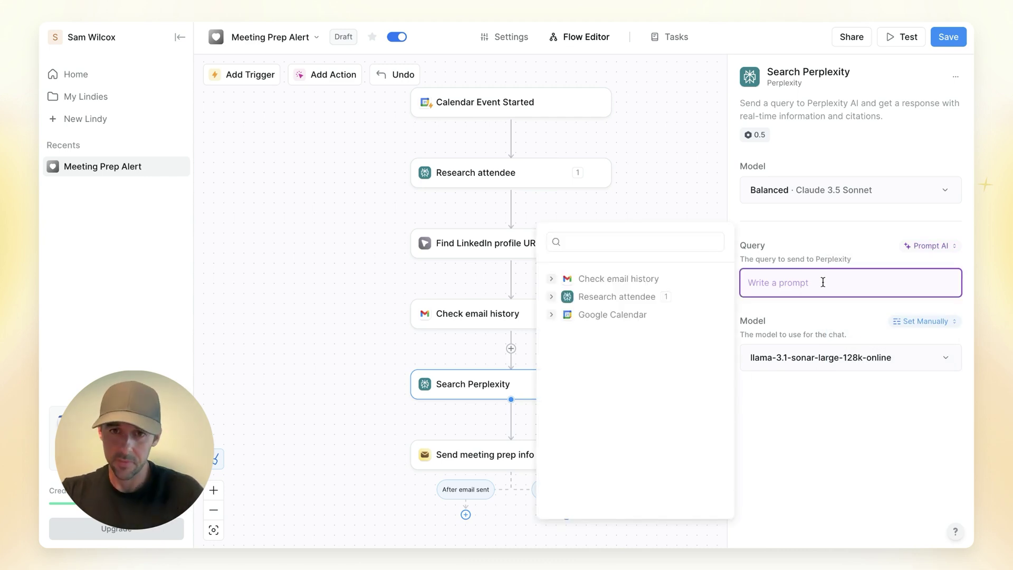
text(Research the )
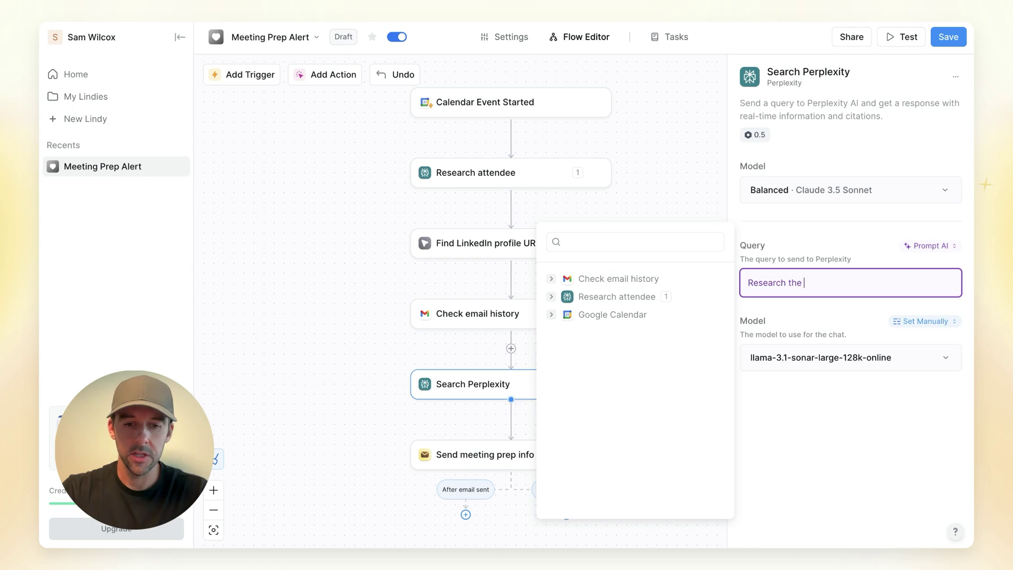
text(attendees)
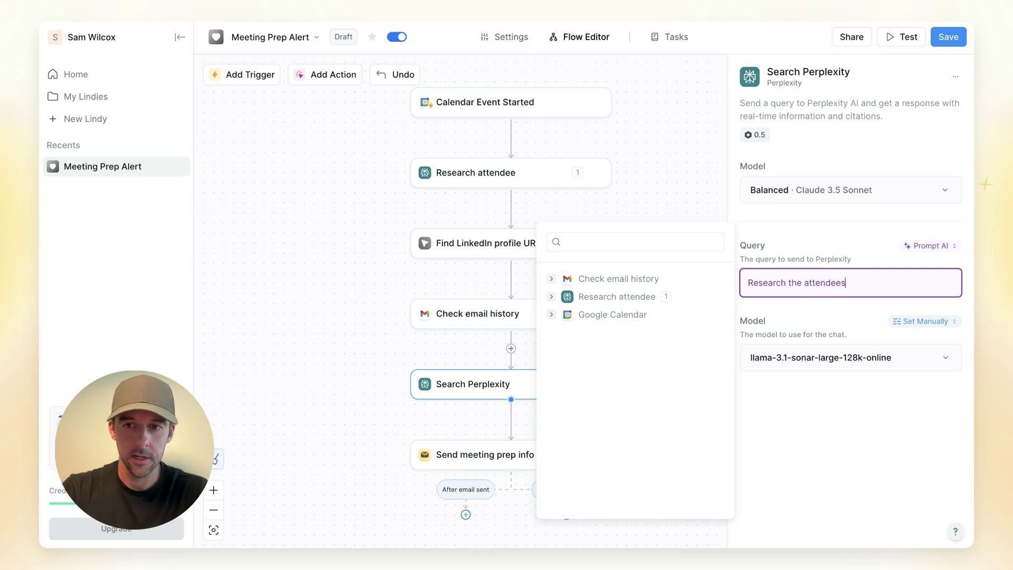
text( company using their )
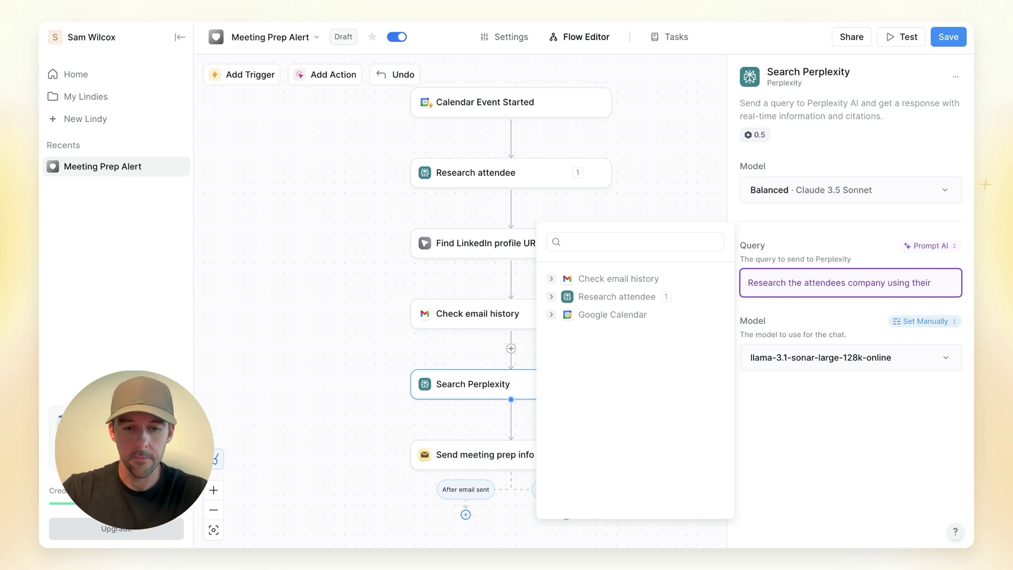
text(email domain)
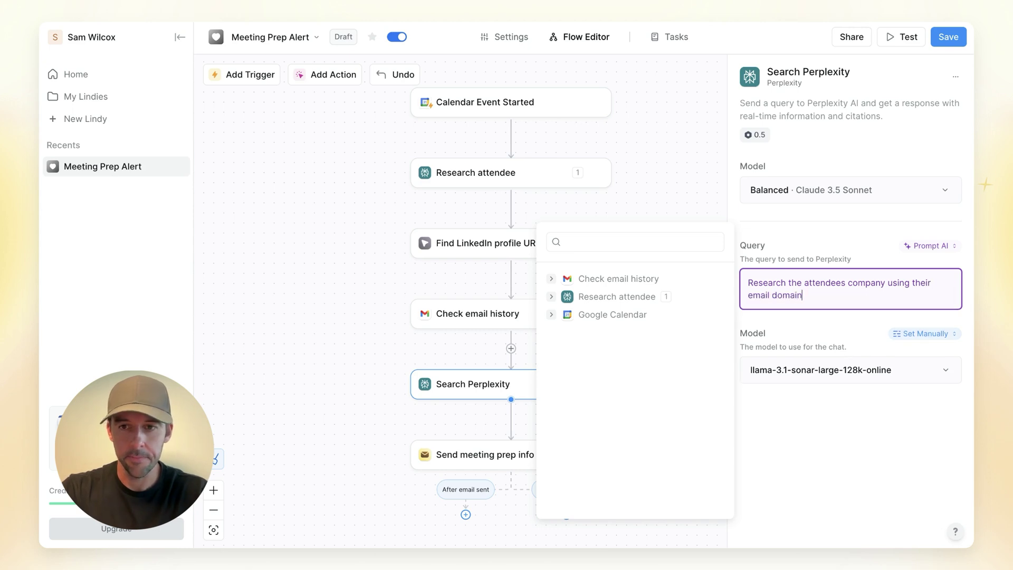
text( to find out what they )
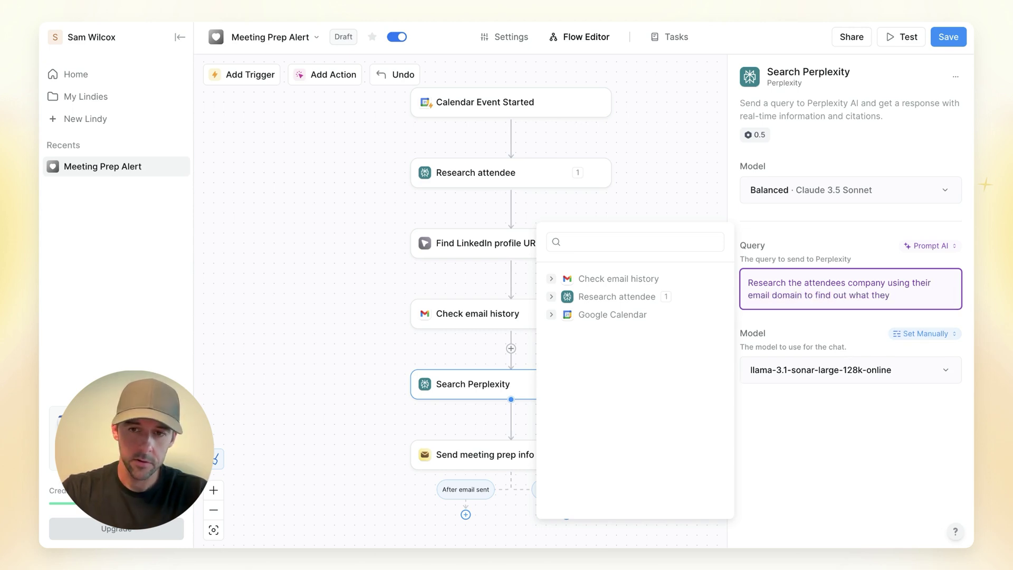
text(do and )
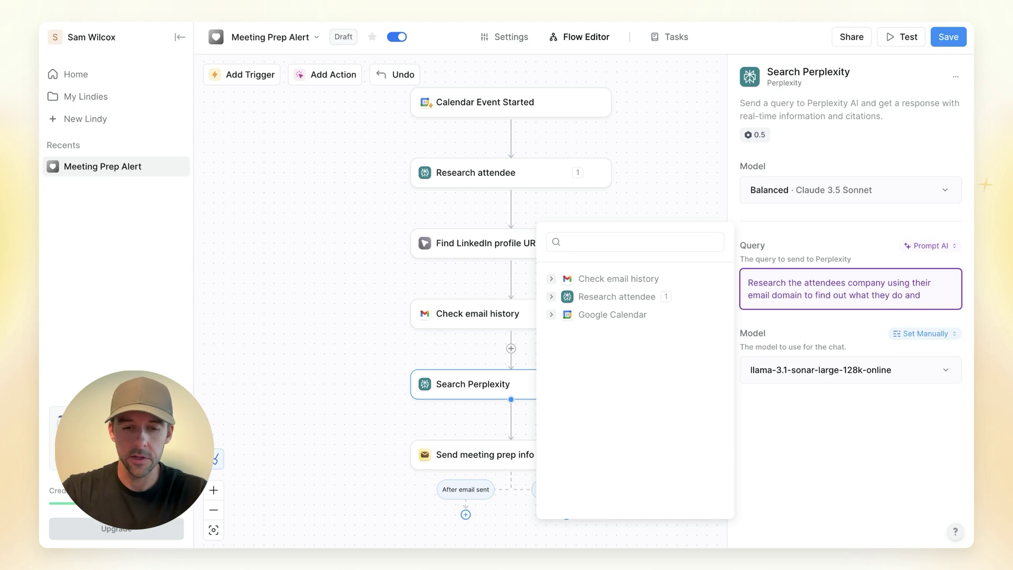
text(who te)
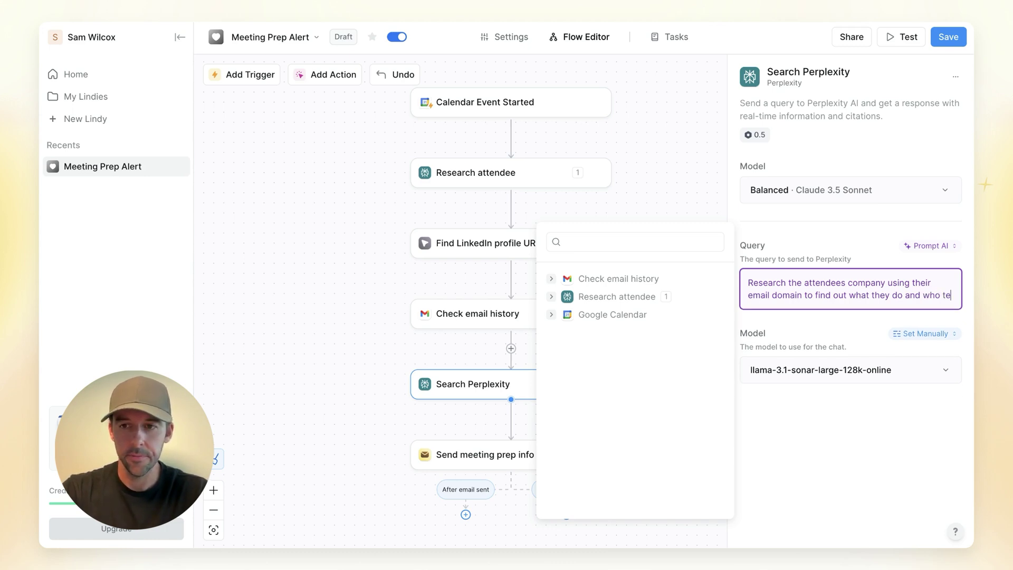
key(BackSpace)
text(hey serve)
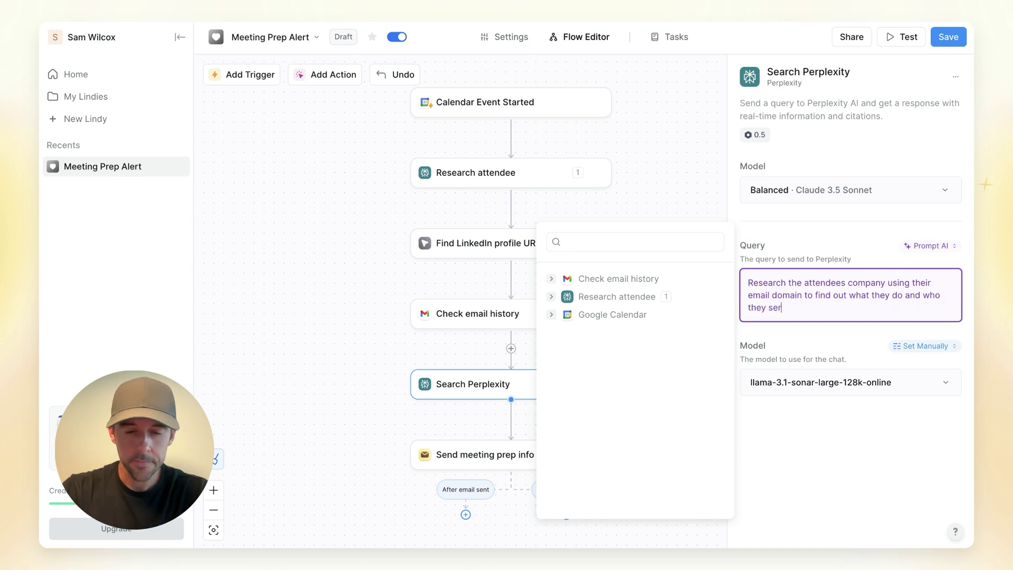
click(867, 468)
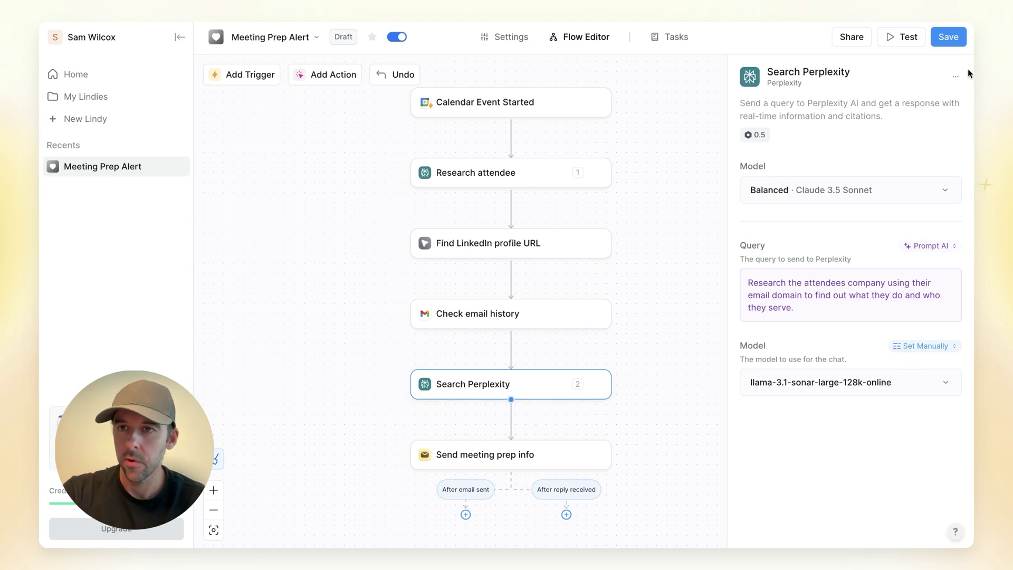
- Rename the Search Perplexity step to "Research company"
click(956, 77)
click(894, 100)
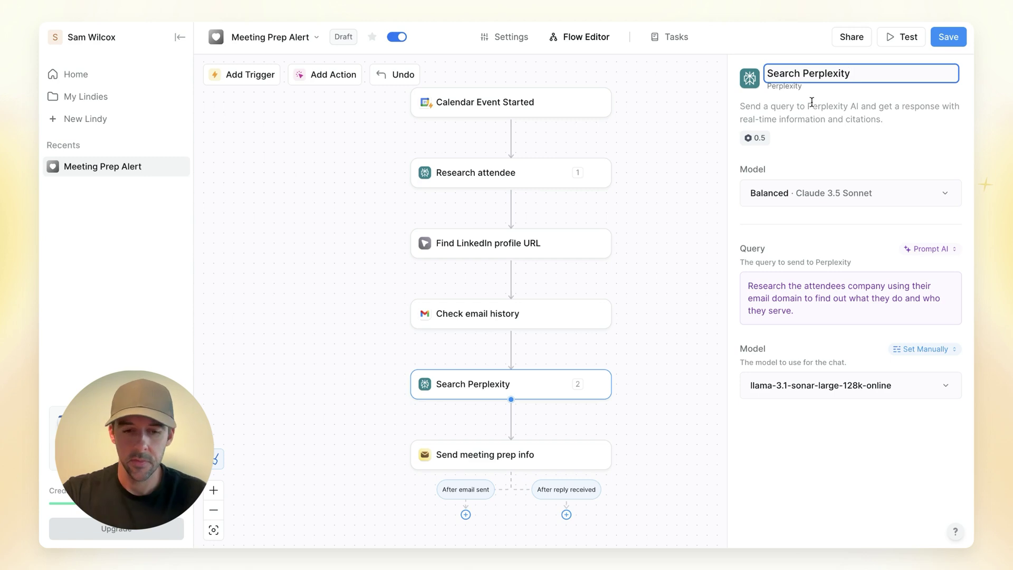
key(ctrl+a)
text(Researc)
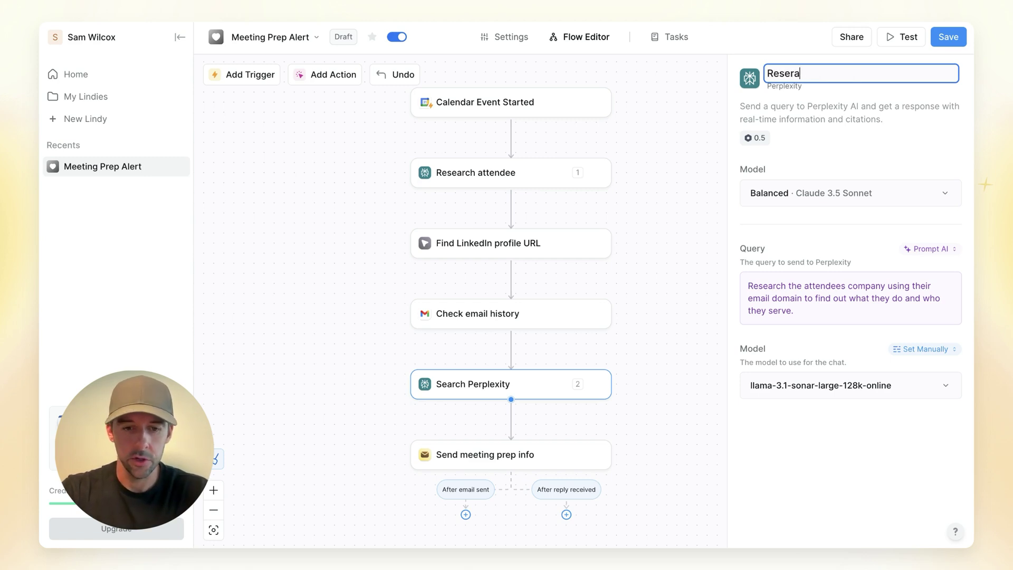
text(h company)
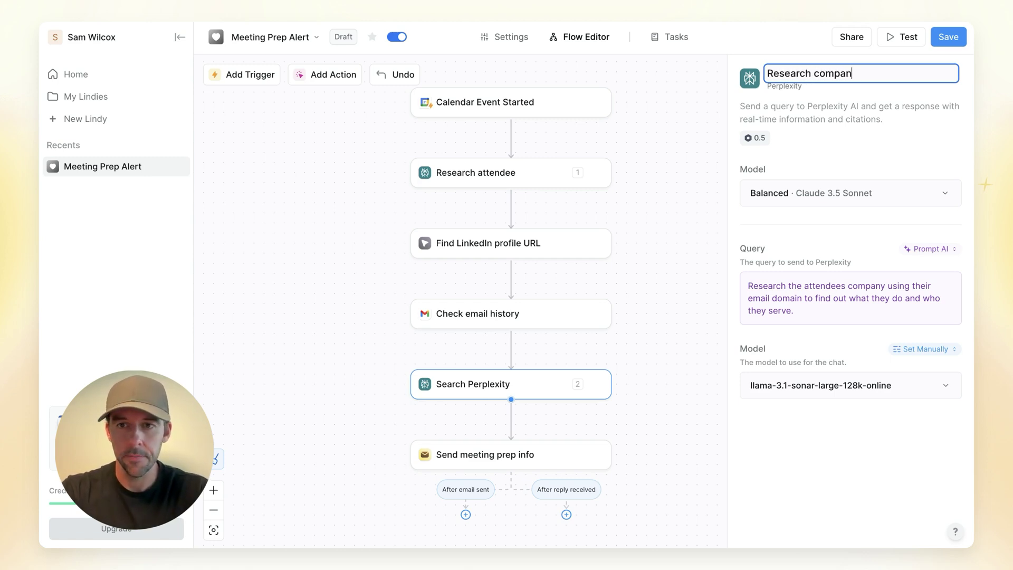
key(Return)
- Insert the Web browser action Extract Webpage Text between Research company and Send meeting prep info
click(511, 314)
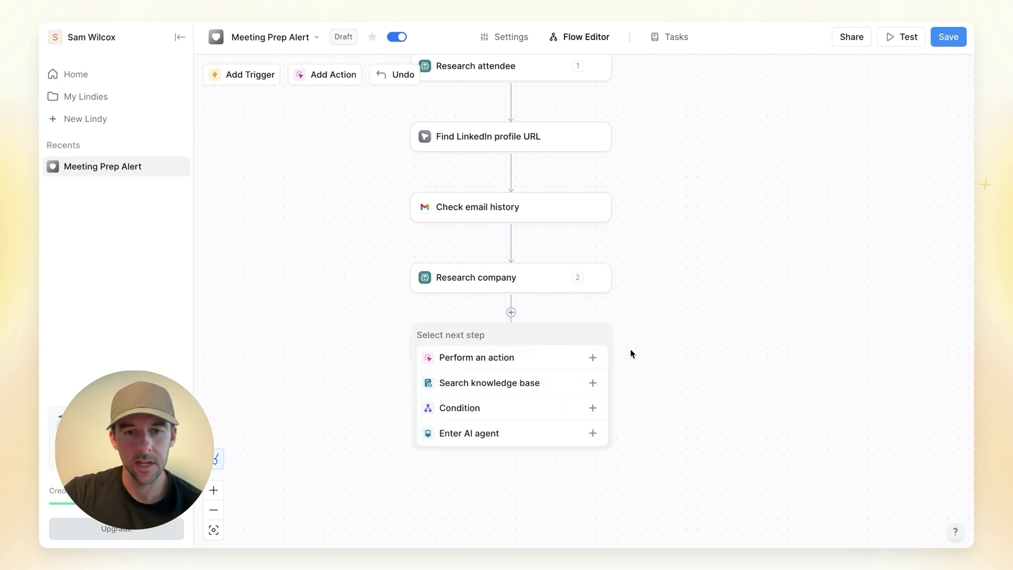
click(564, 362)
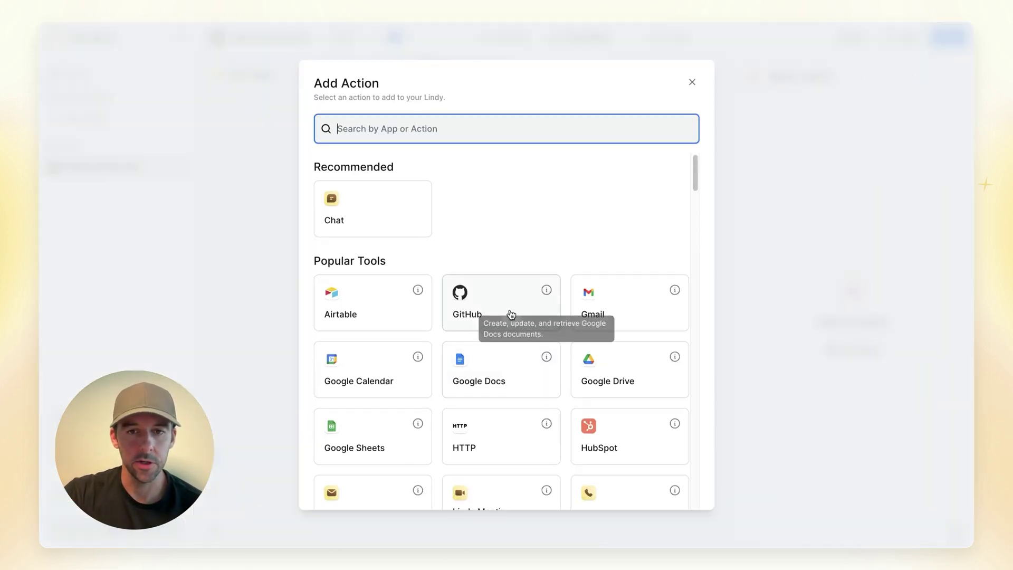
scroll(421, 297, down, 10)
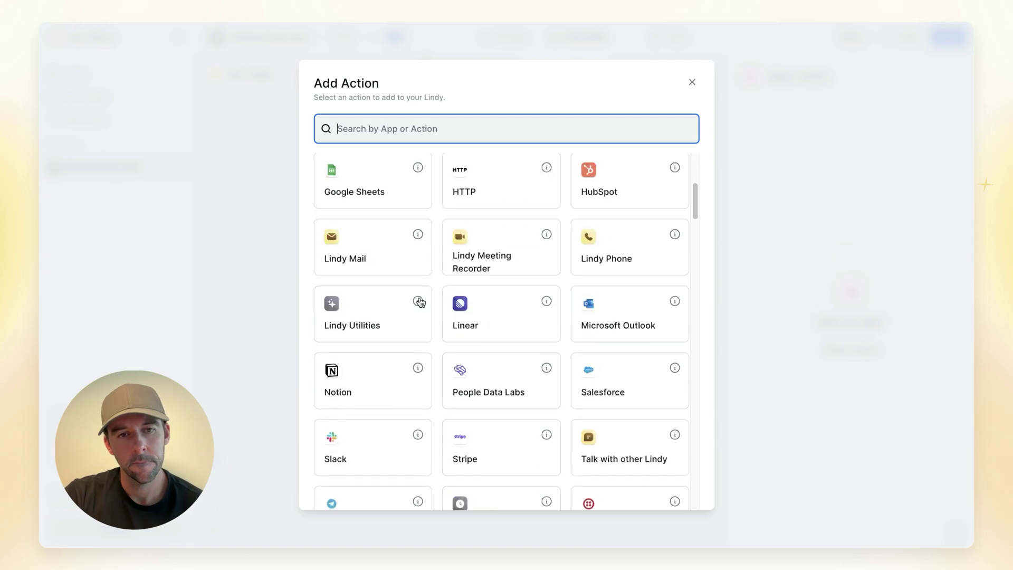
scroll(422, 297, down, 2)
scroll(407, 290, up, 2)
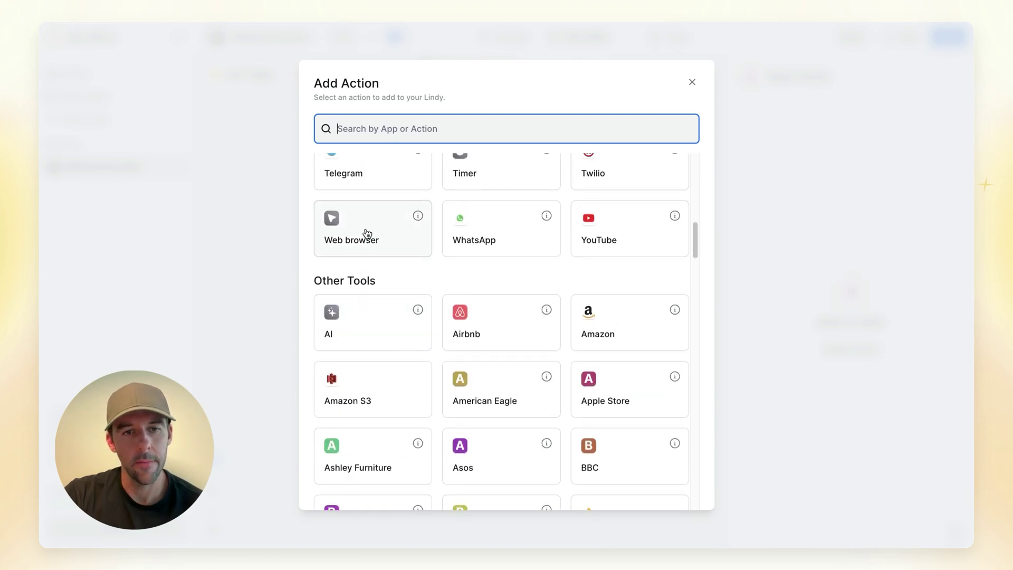
click(368, 232)
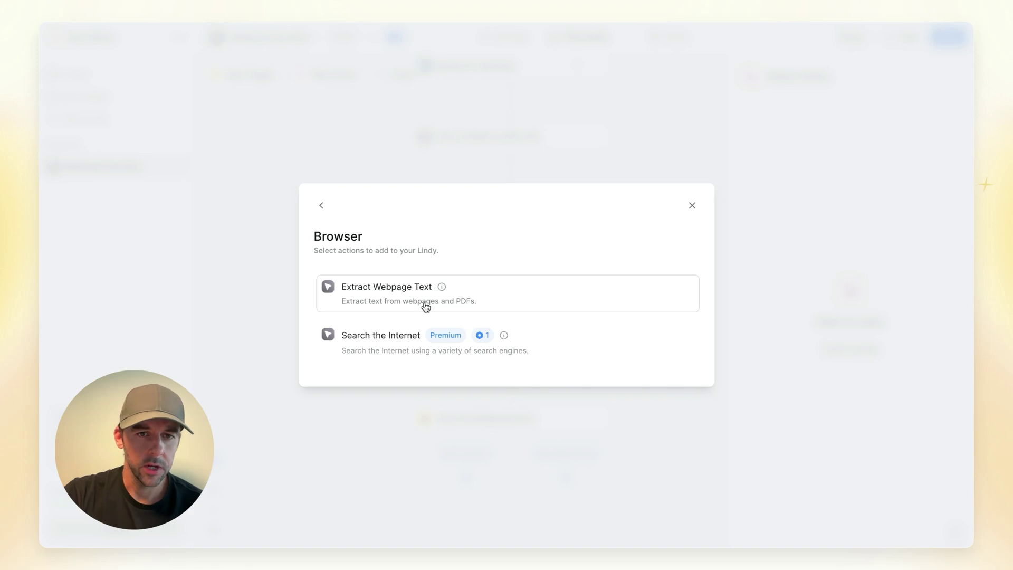
click(408, 301)
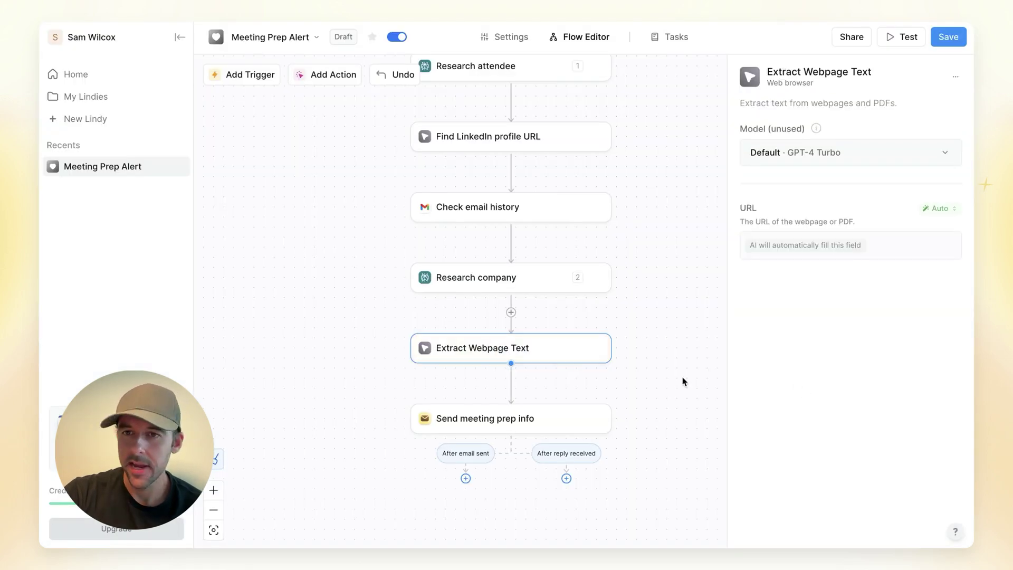
- Set the URL to Prompt AI with "search the linkedin profile of the attendee to find their last 10 posts and the topics that they talked about"
click(919, 209)
click(863, 299)
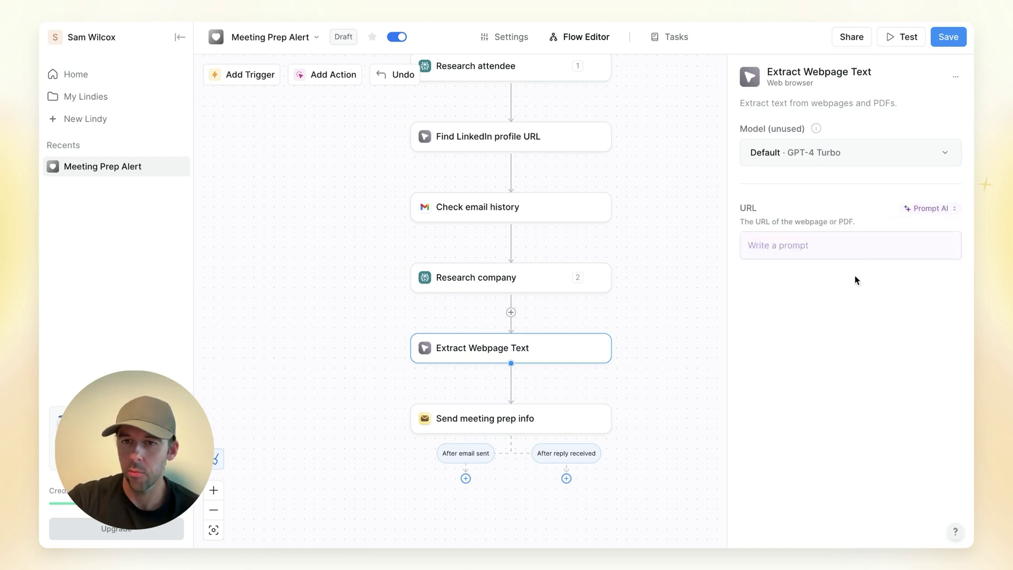
click(836, 248)
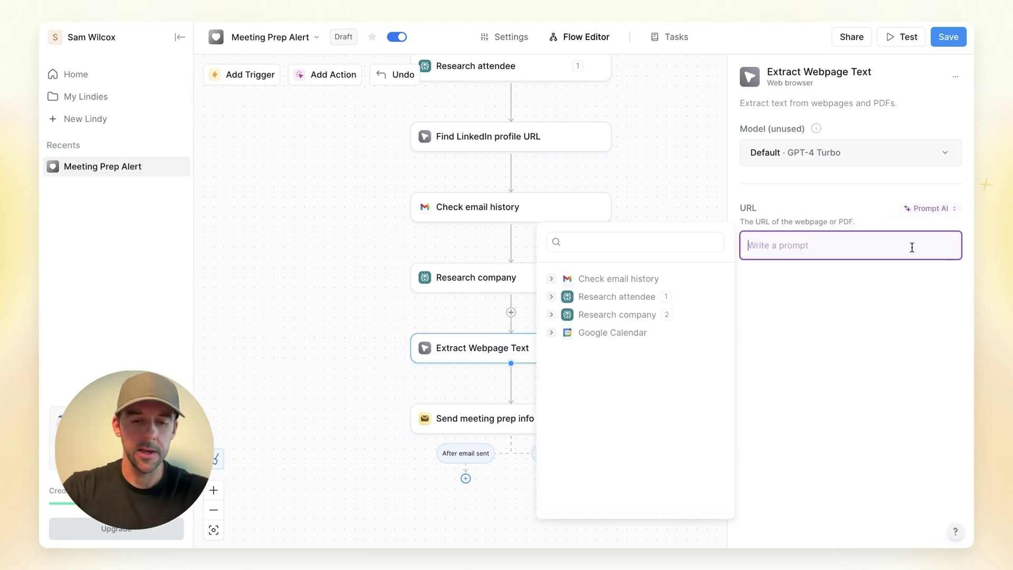
text(search th)
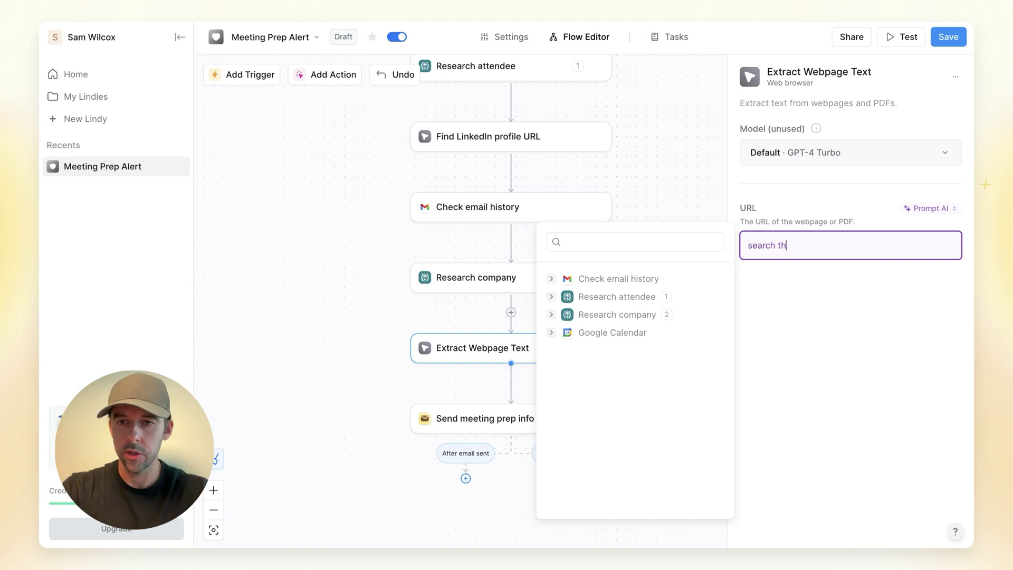
text(e profile o)
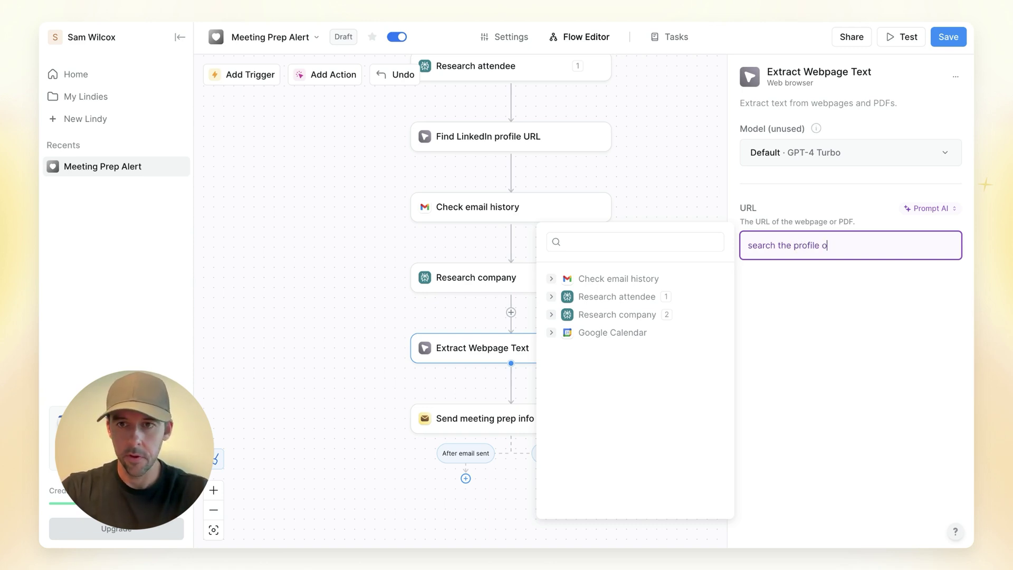
text(f the attend)
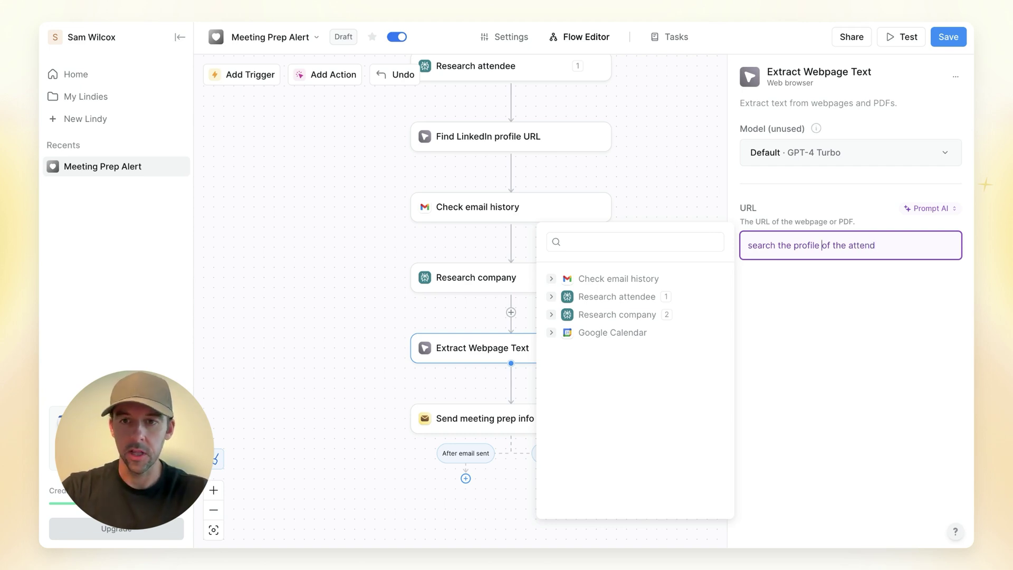
click(794, 246)
text(linkedin)
click(908, 245)
text(ee to )
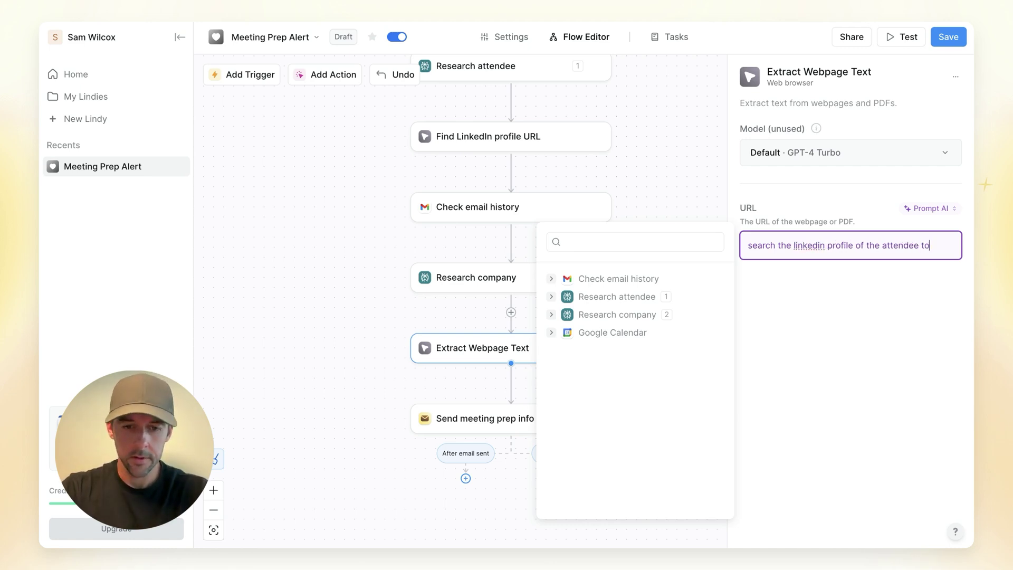
text(find their )
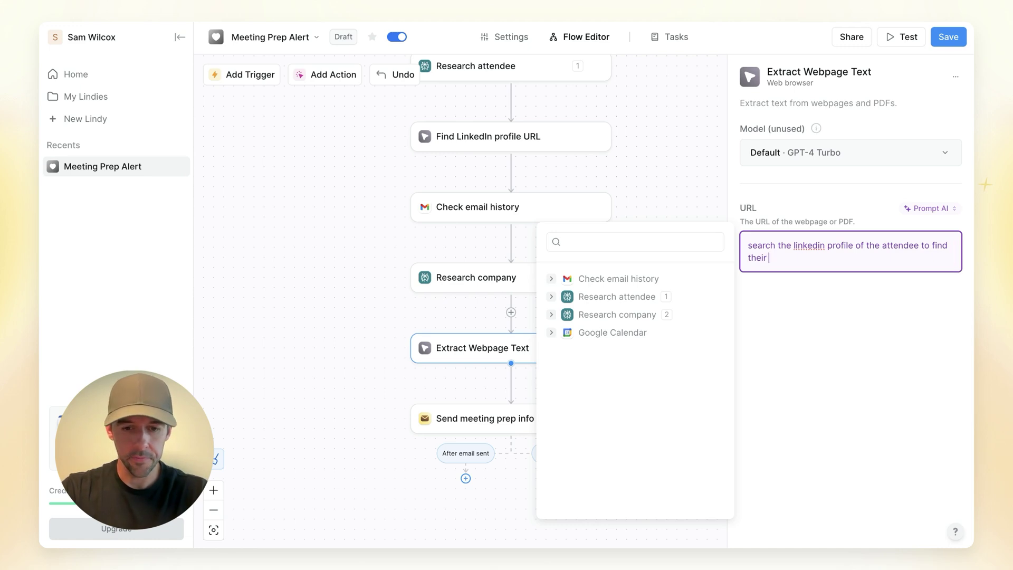
text(last 10 posts)
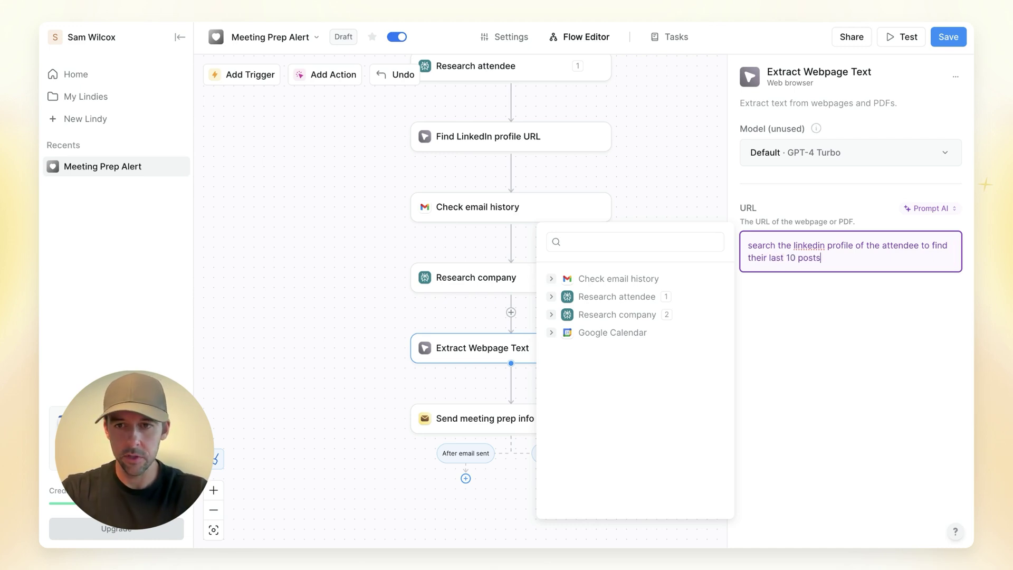
text( and the)
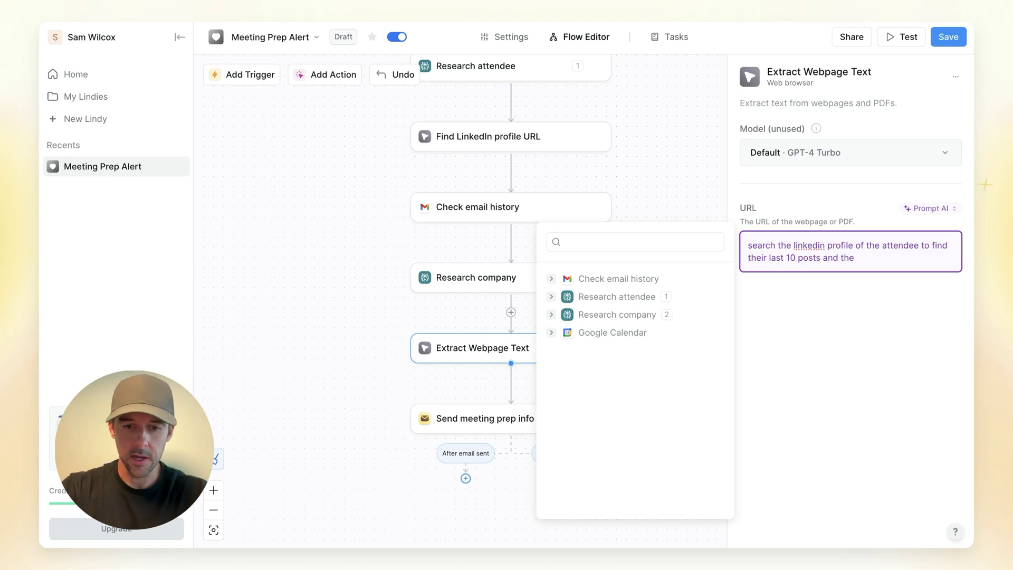
text( topics that the)
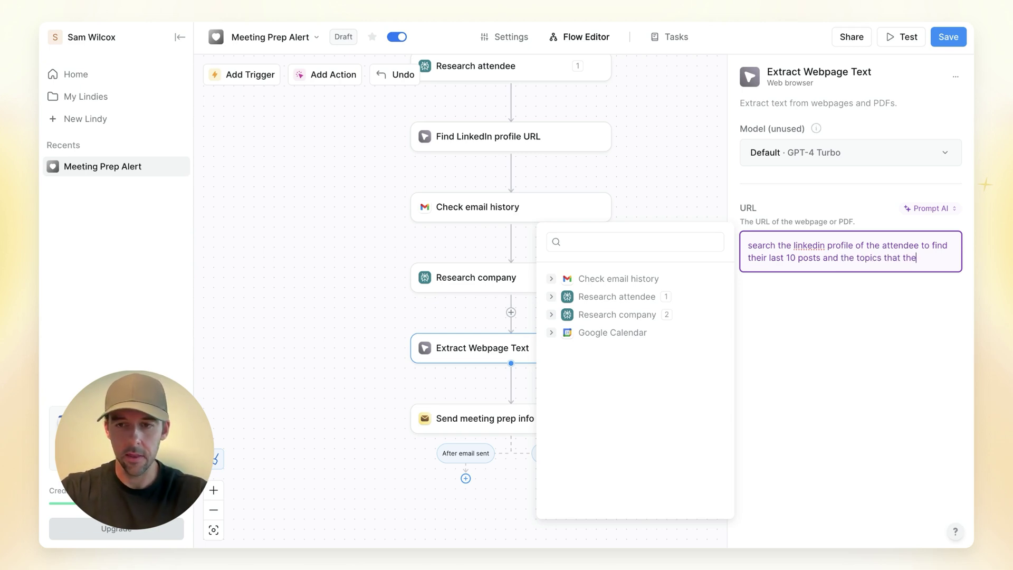
text(y talked )
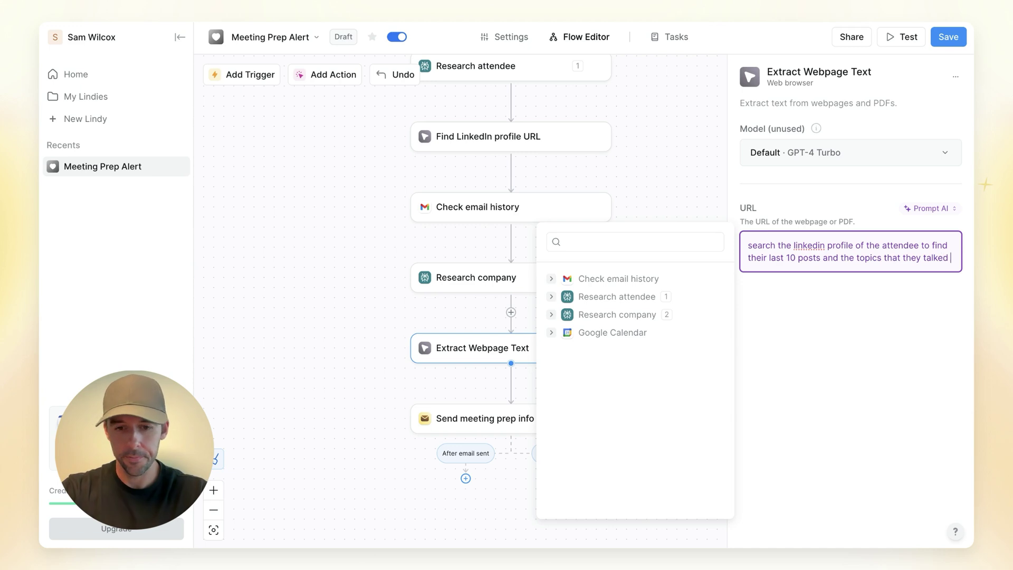
text(about)
click(457, 385)
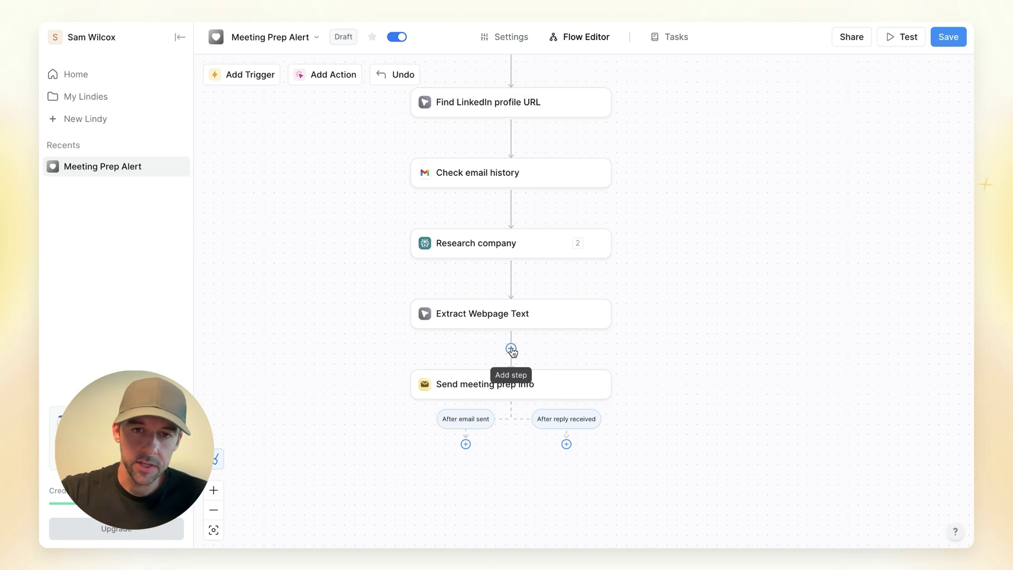
- Insert a Search knowledge base step between Extract Webpage Text and Send meeting prep info, choosing Website as its knowledge source
click(511, 348)
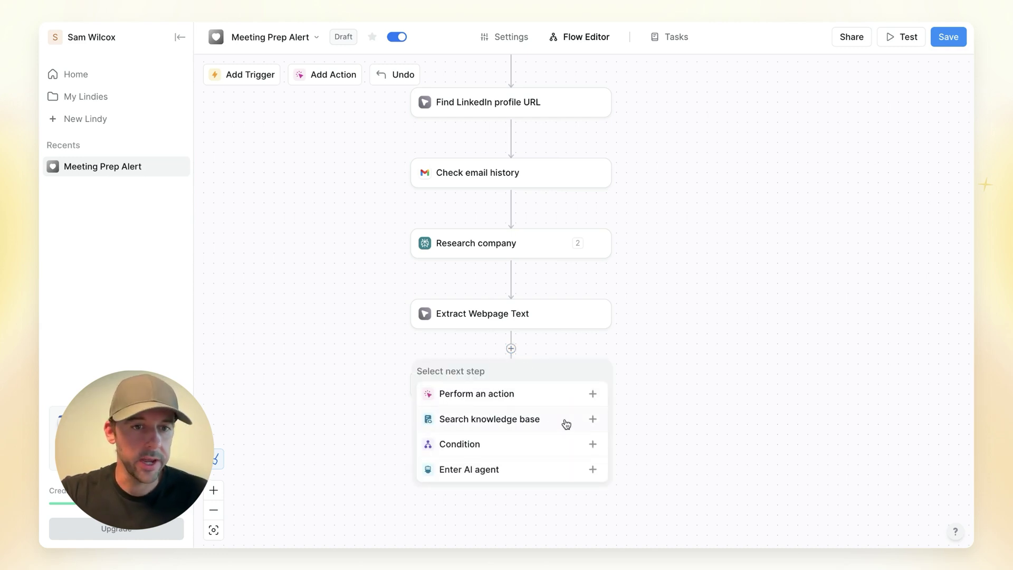
click(592, 420)
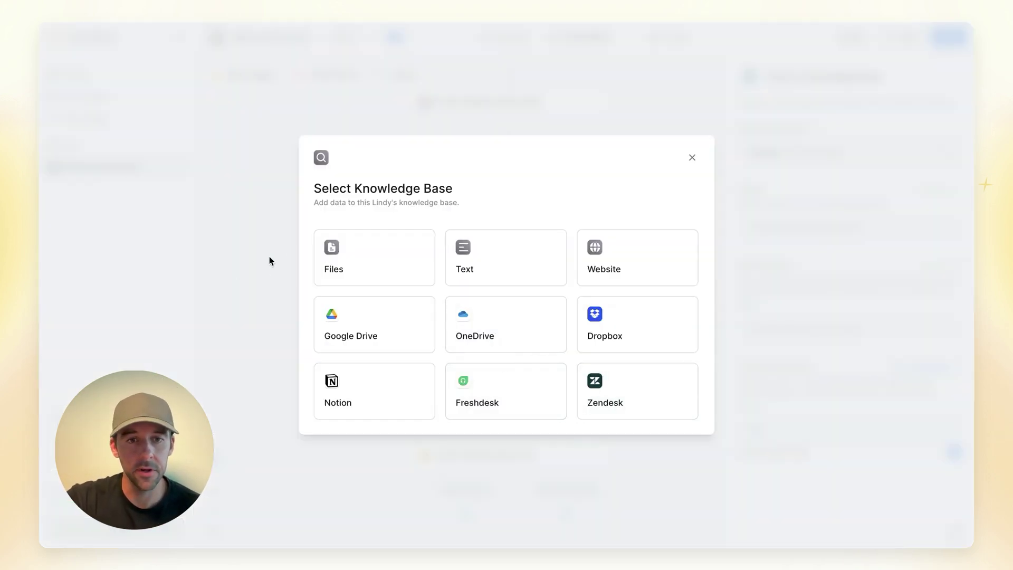
click(632, 256)
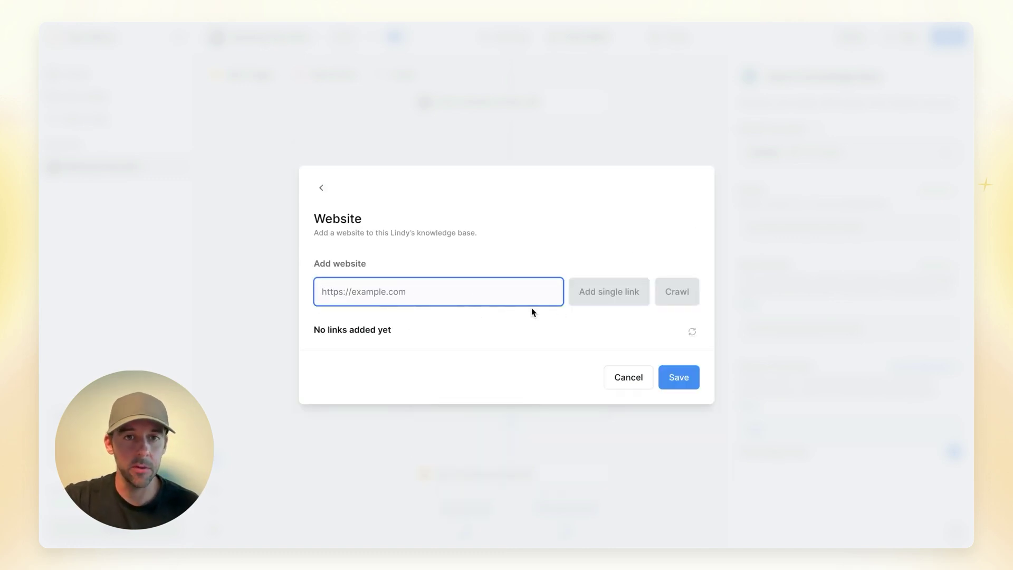
key(super+t)
text(natu)
key(Return)
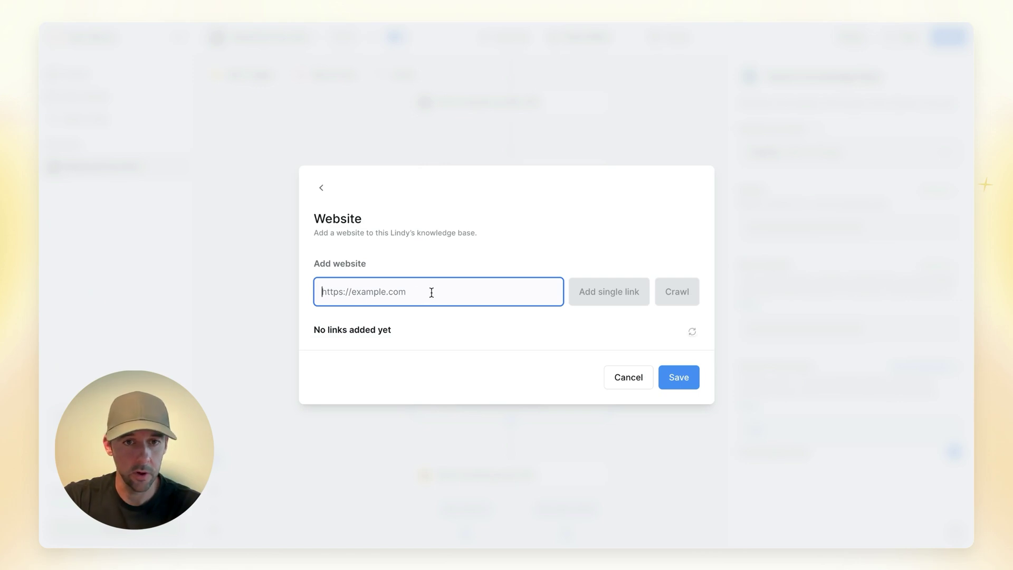
text(https://natural.agency/ai-automation-agency)
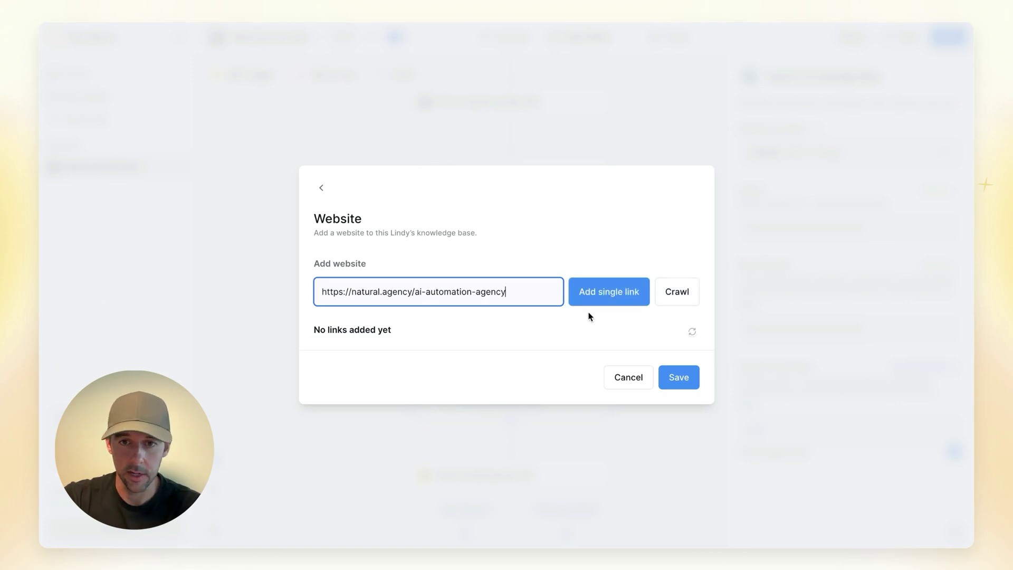
click(620, 294)
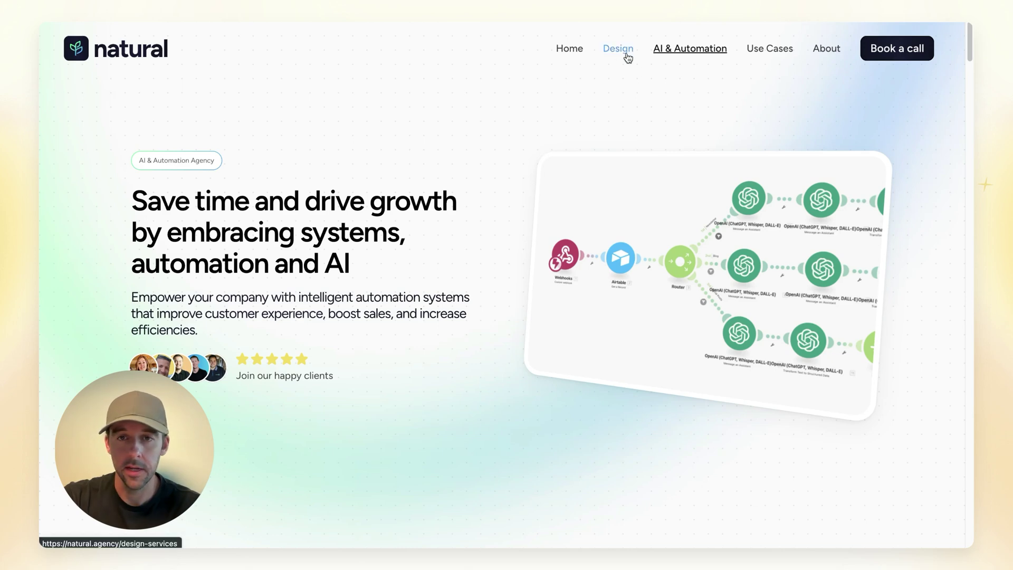
click(626, 54)
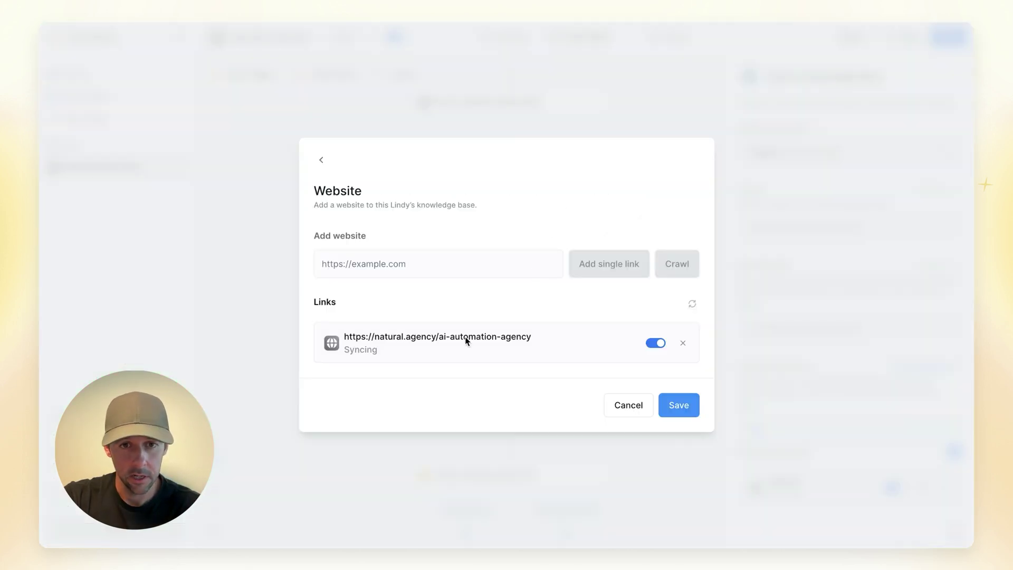
click(470, 253)
text(https://natural.agency/design-services)
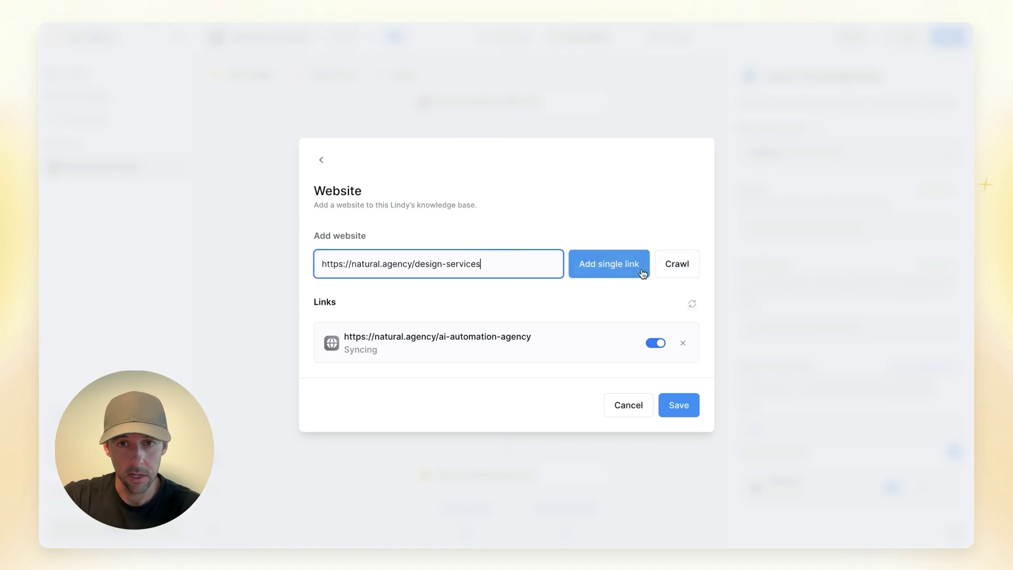
click(642, 274)
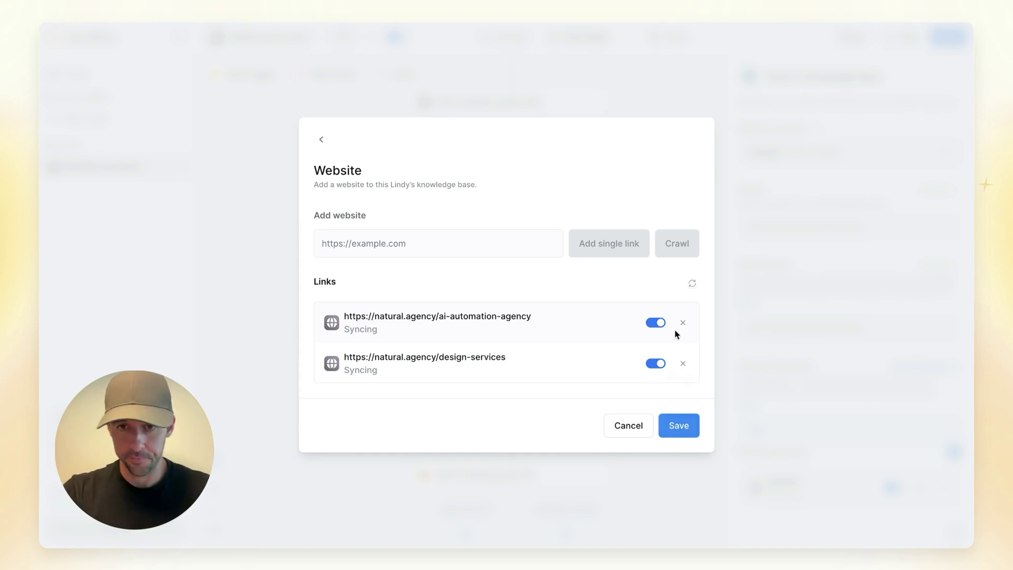
click(681, 424)
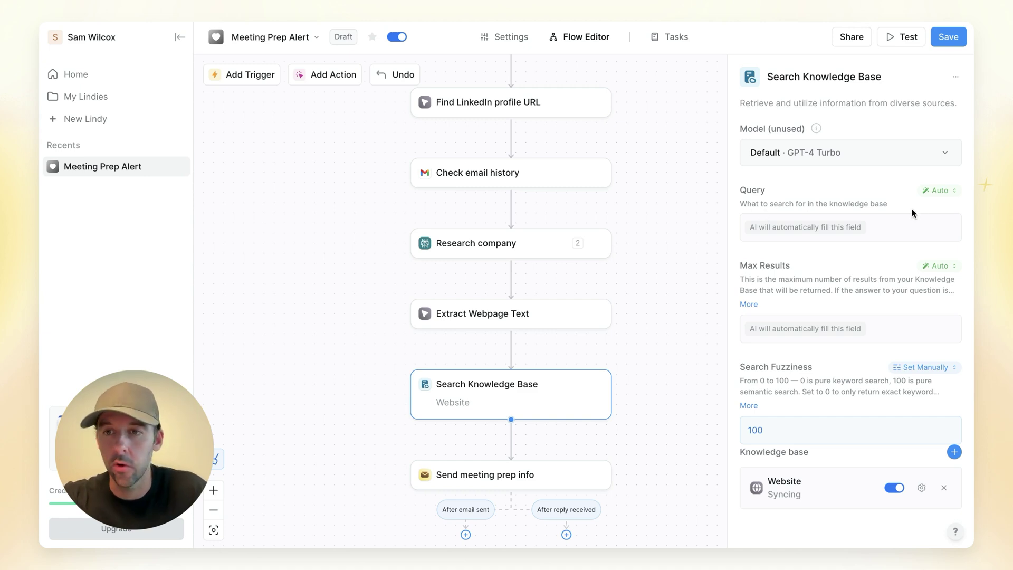
- Set the knowledge base Query to Prompt AI, starting with "find relevant information about products and services that could be a good fit for"
click(929, 191)
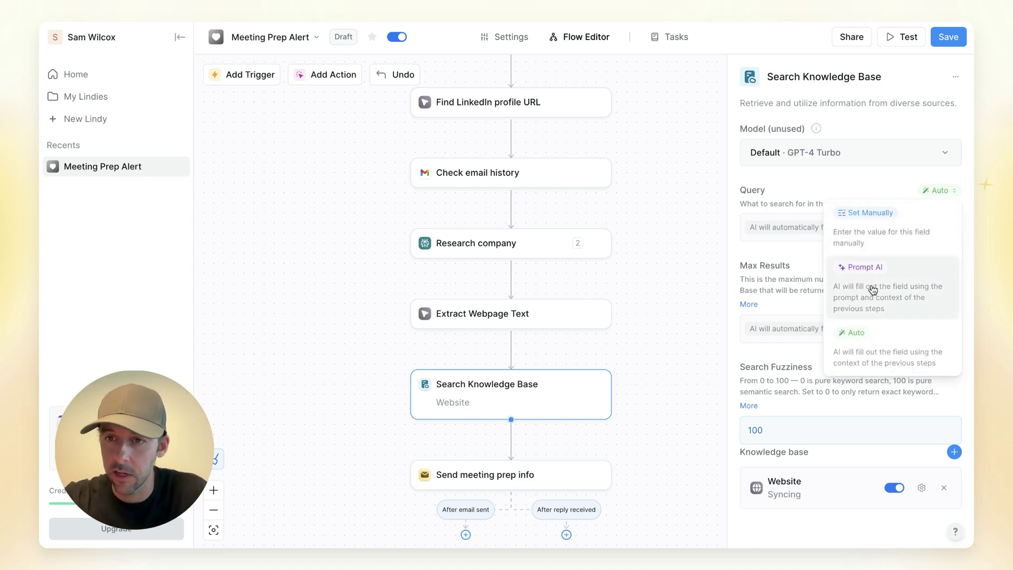
click(869, 285)
click(817, 225)
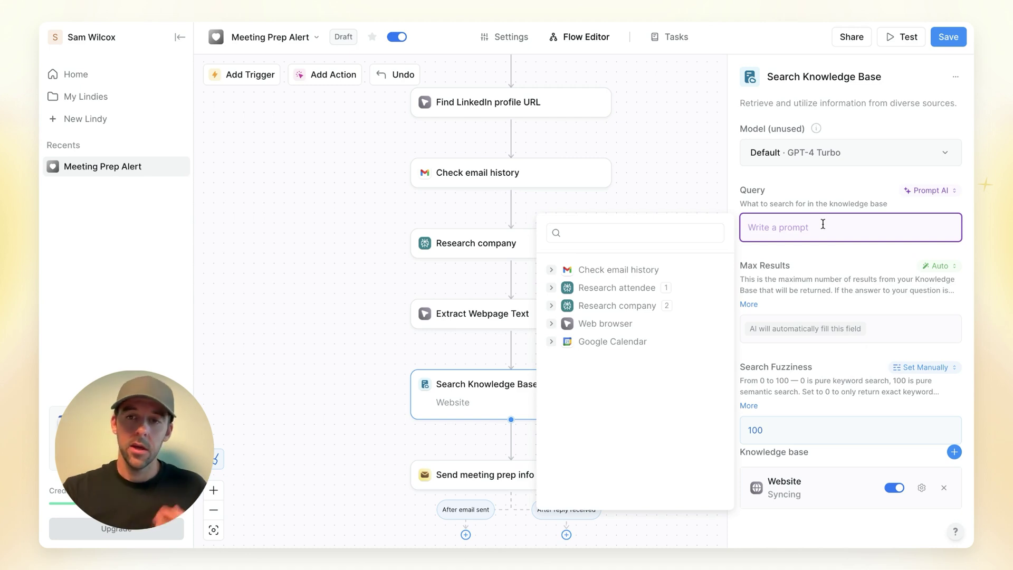
text(find relec)
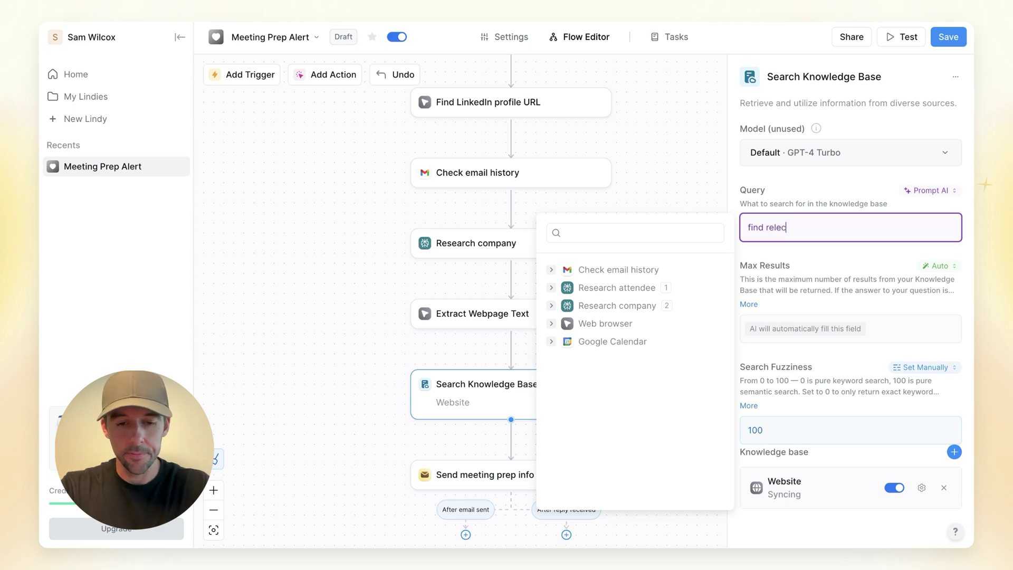
key(BackSpace)
text(vant)
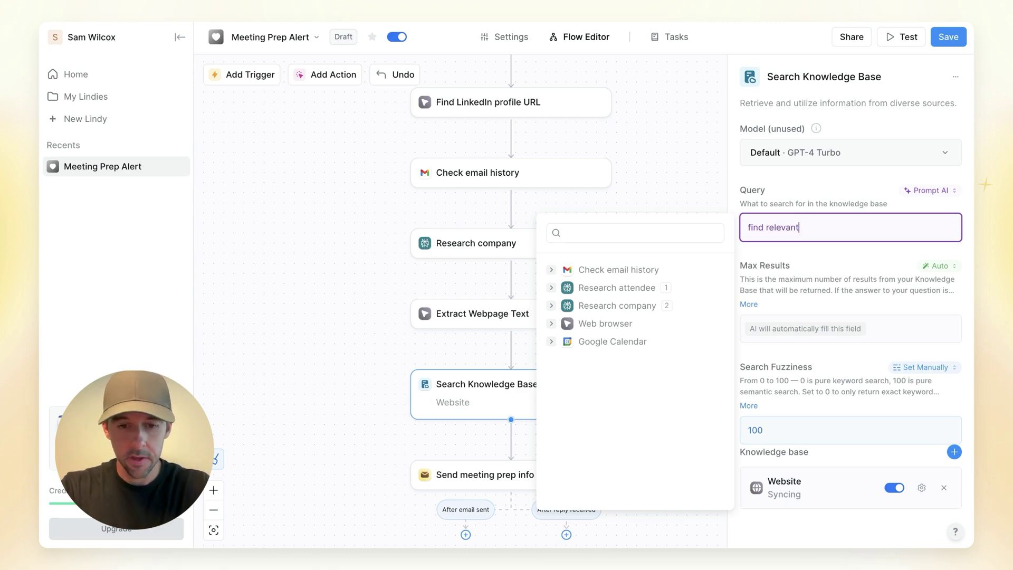
text( information aout the)
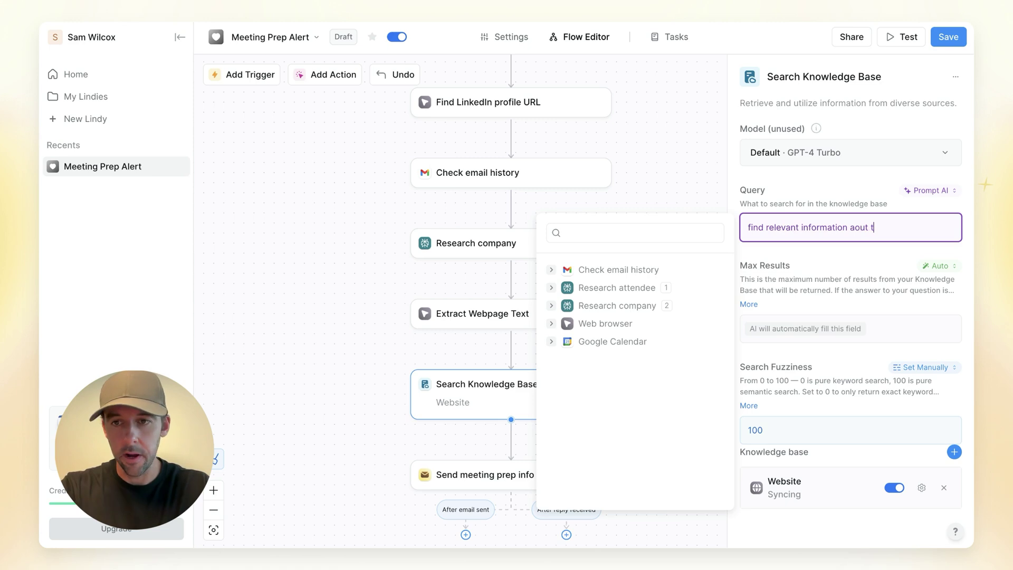
key(BackSpace)
key(BackSpace)
key(BackSpace)
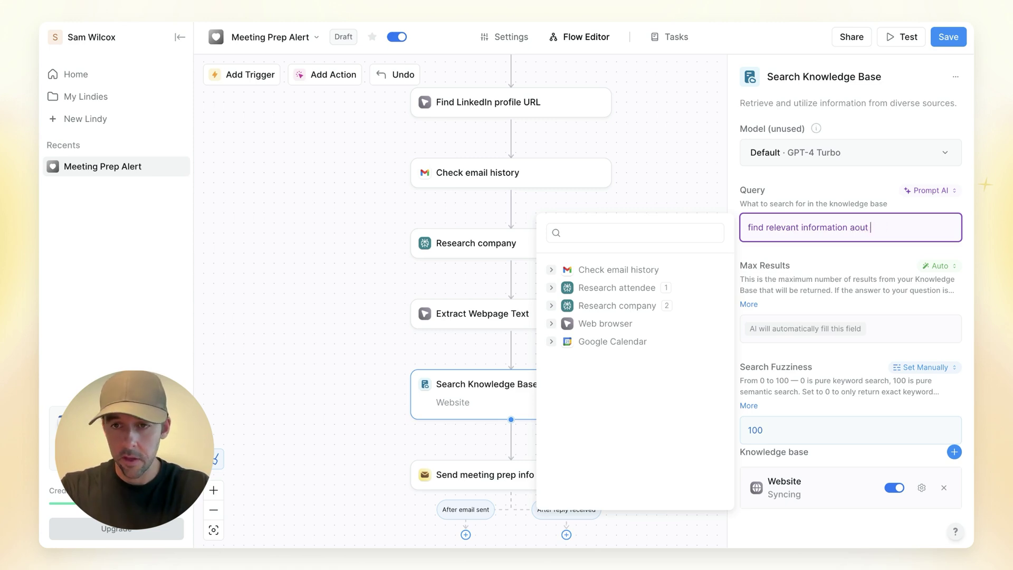
key(BackSpace)
key(BackSpace)
key(BackSpace)
key(BackSpace)
key(BackSpace)
text(about products and services that could)
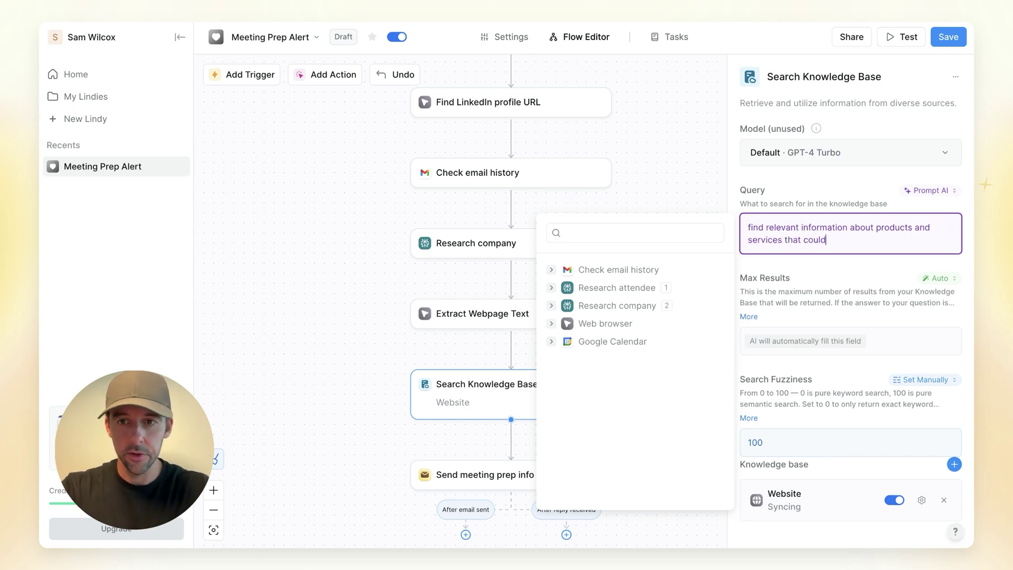
text( be a good fit for)
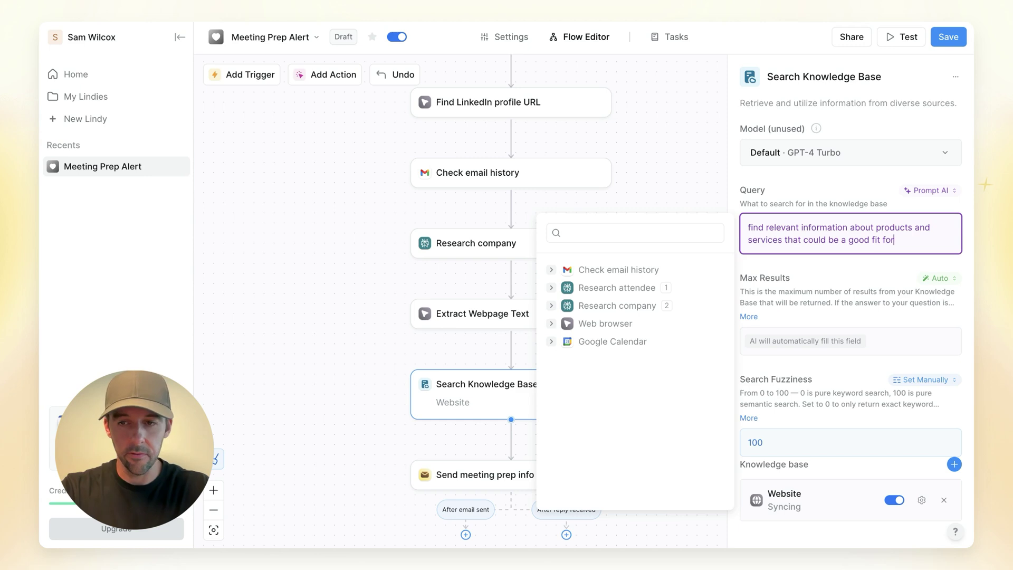
- Finish the Query prompt with "the attendee based on their company information and what they talk about on linked in"
text( the attendee based on their company infora)
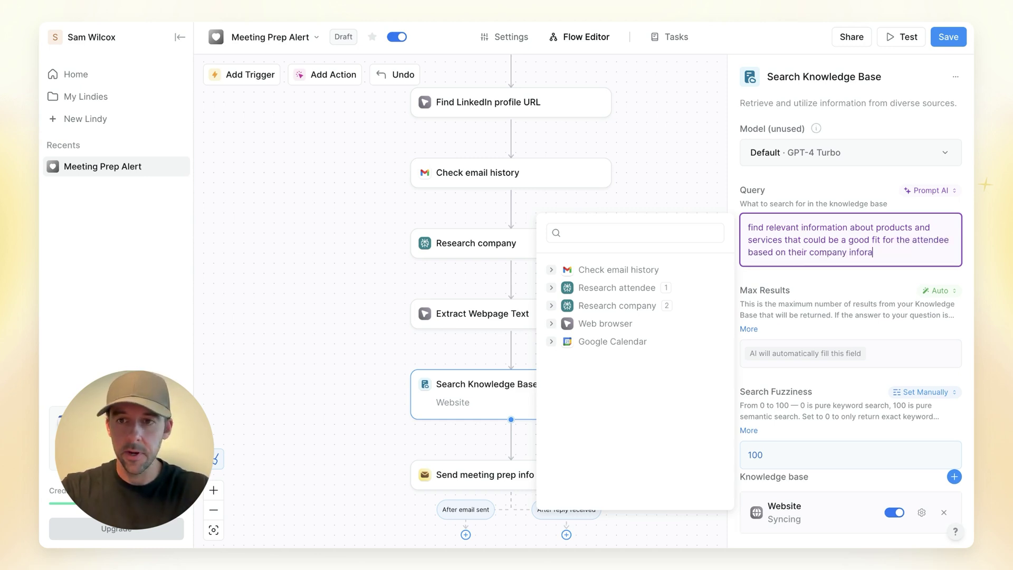
key(BackSpace)
text(mation and waht te)
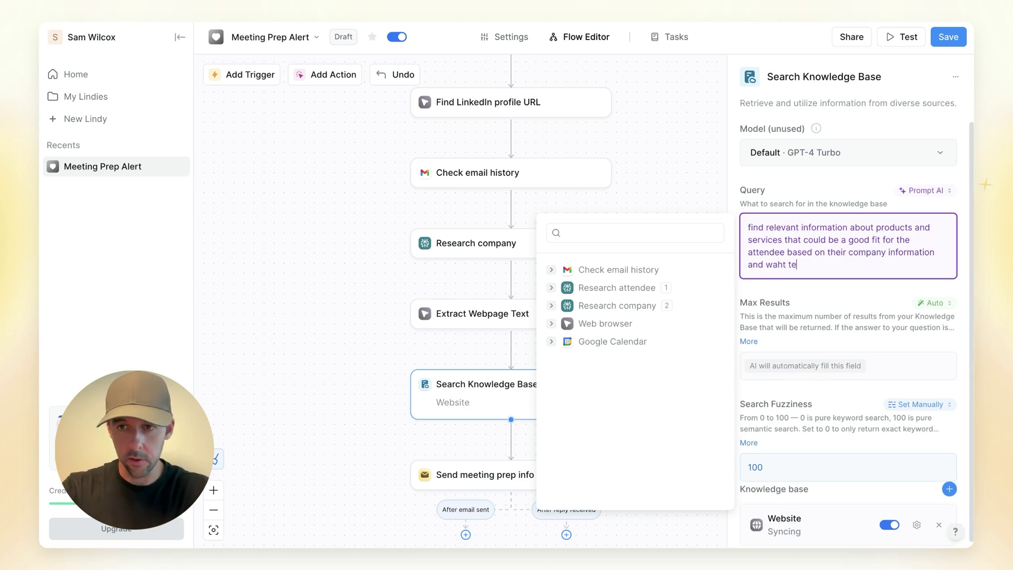
text( they talk about on)
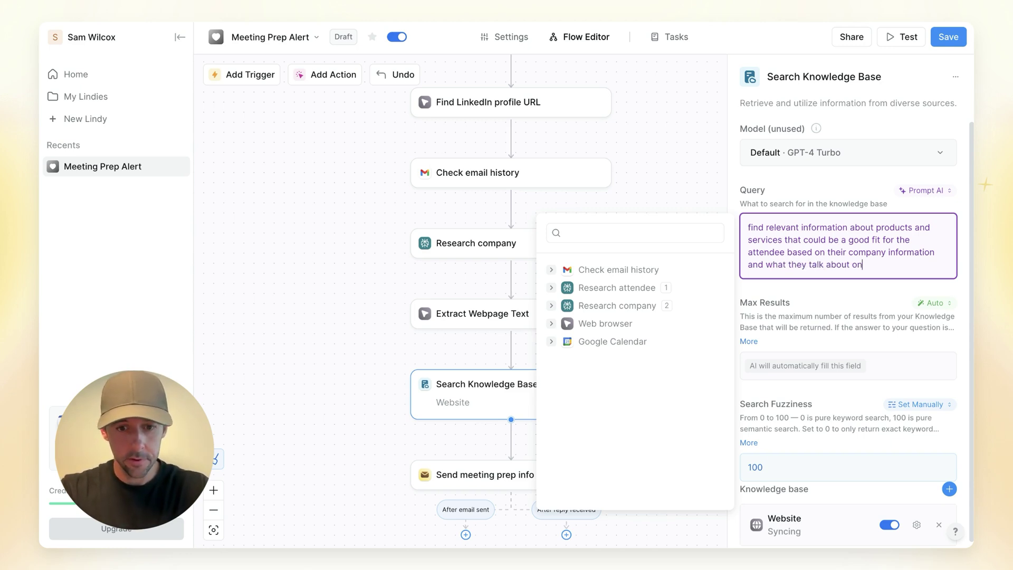
text( linked in)
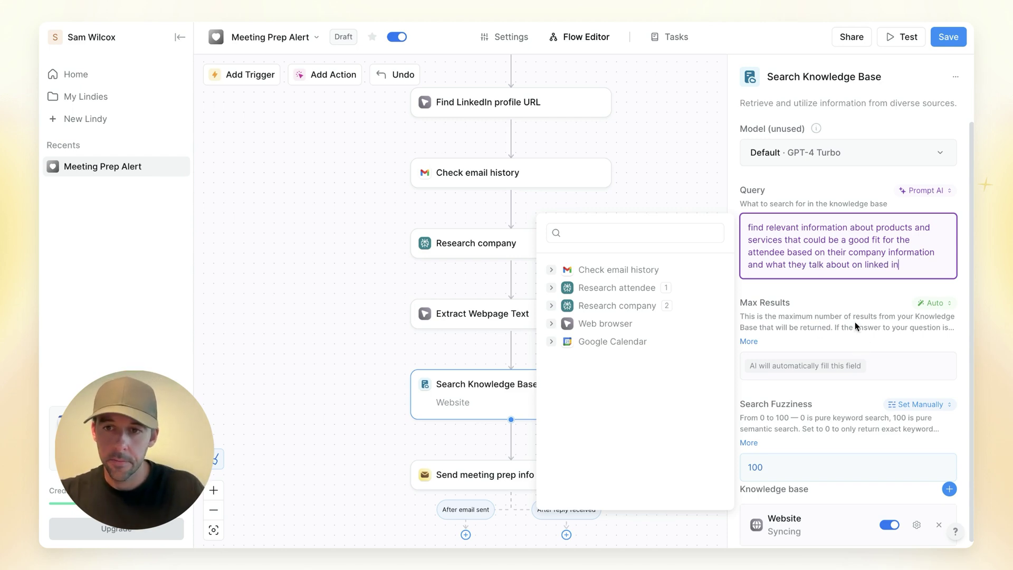
click(826, 327)
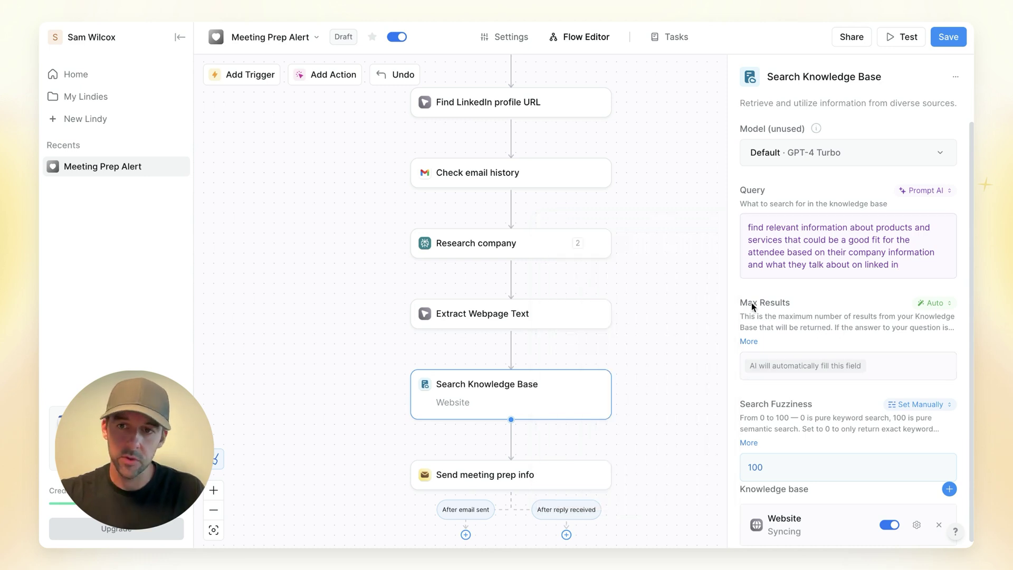
scroll(807, 372, down, 1)
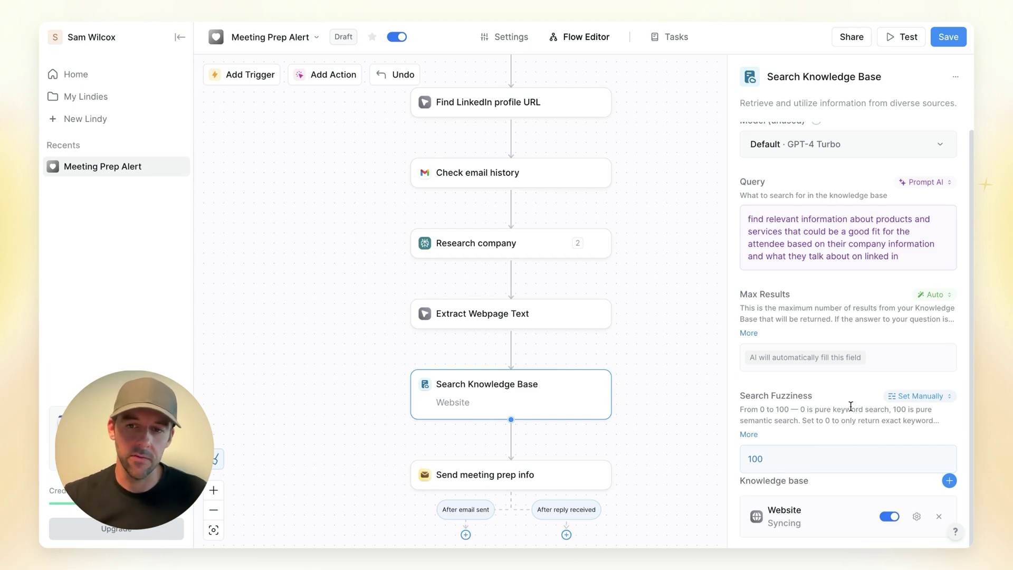
click(654, 373)
- Set the model of the Send meeting prep info step to Balanced · Claude 3.5 Sonnet
click(502, 479)
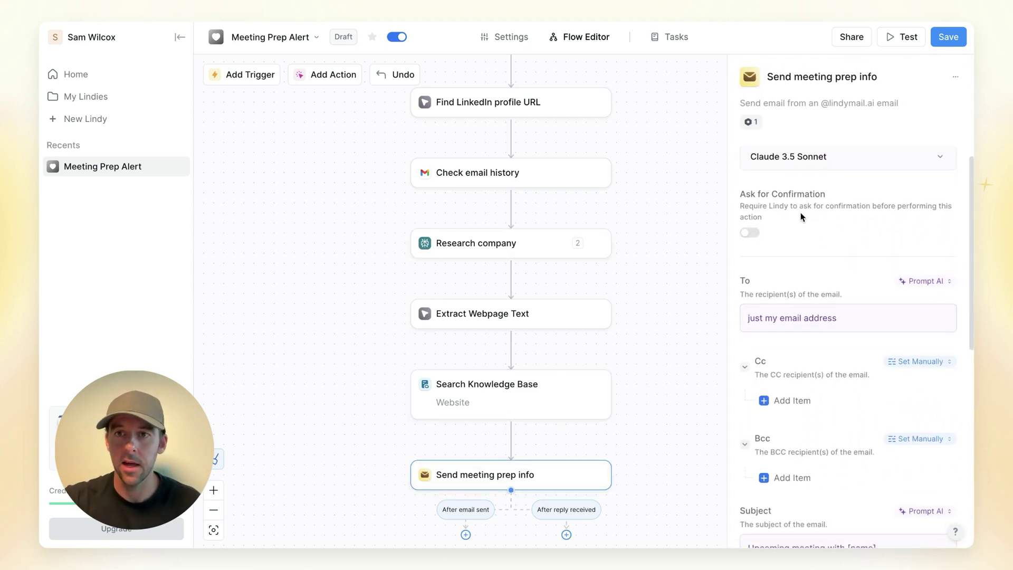
click(852, 184)
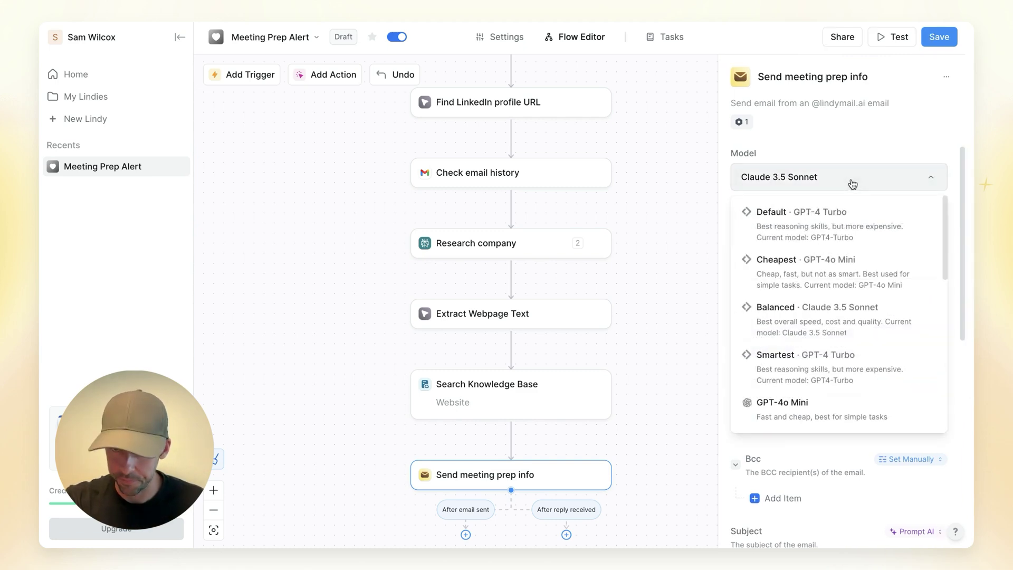
click(850, 324)
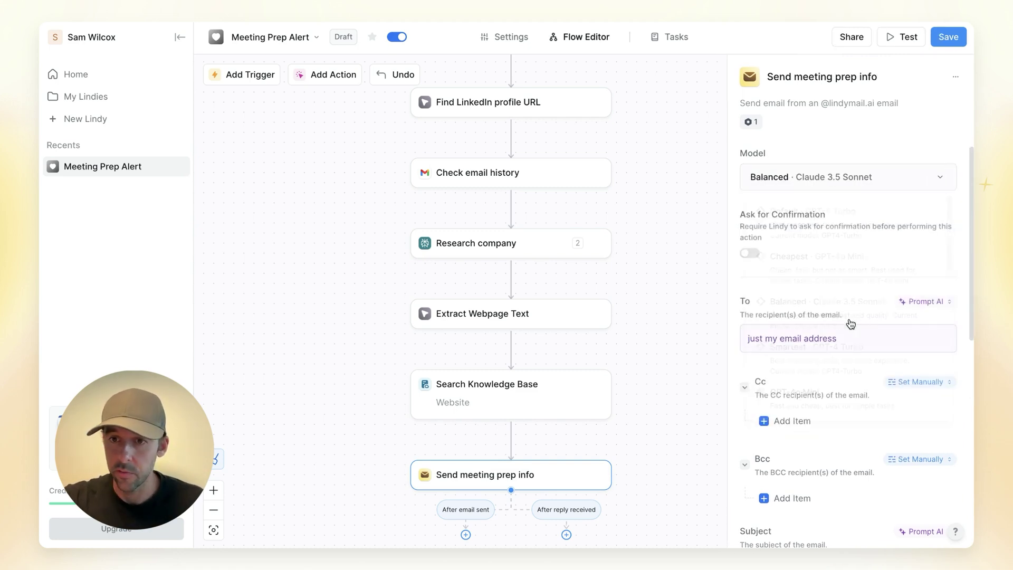
- Add a Body paragraph above the agenda line requesting a comprehensive section on the attendee's potential pain points from their linkedin profile activity and company information
scroll(810, 252, down, 4)
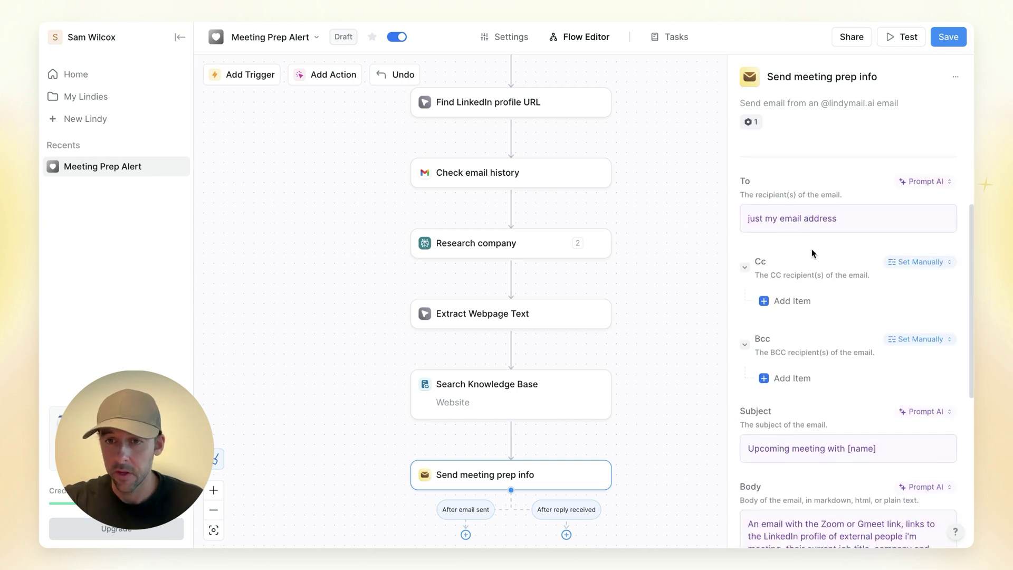
scroll(812, 255, down, 3)
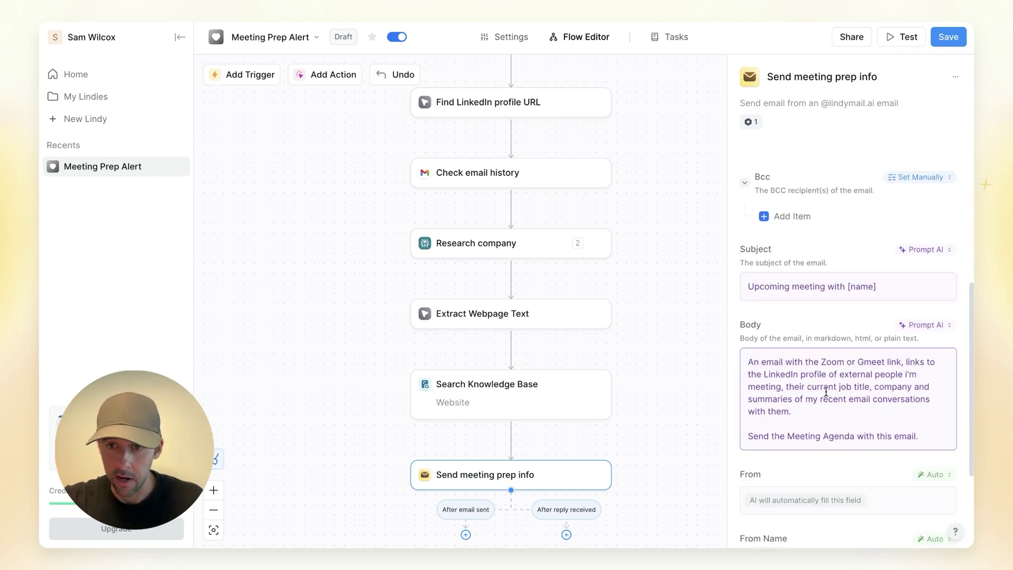
click(837, 413)
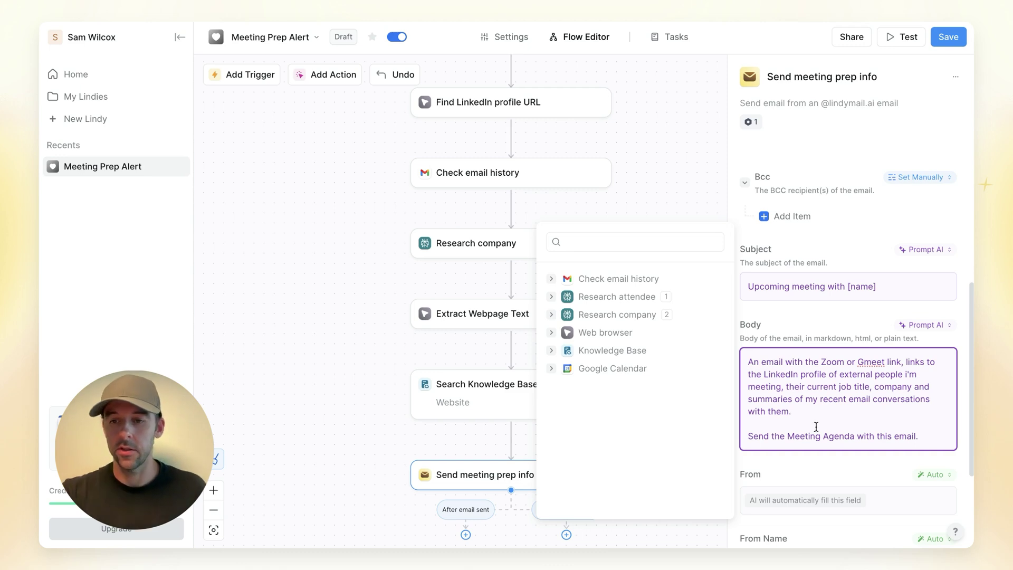
key(Return)
key(Return)
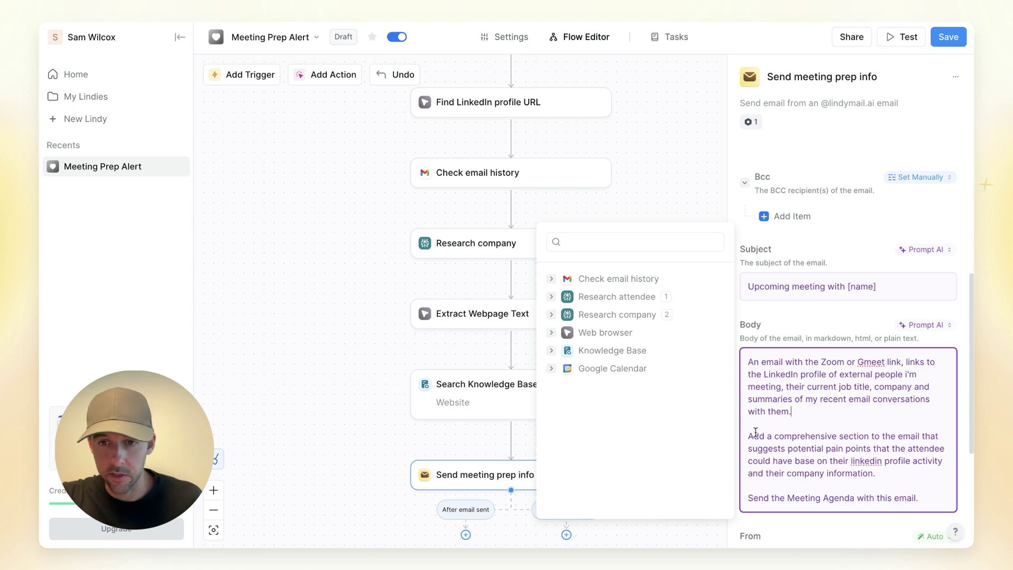
drag(749, 436, 922, 478)
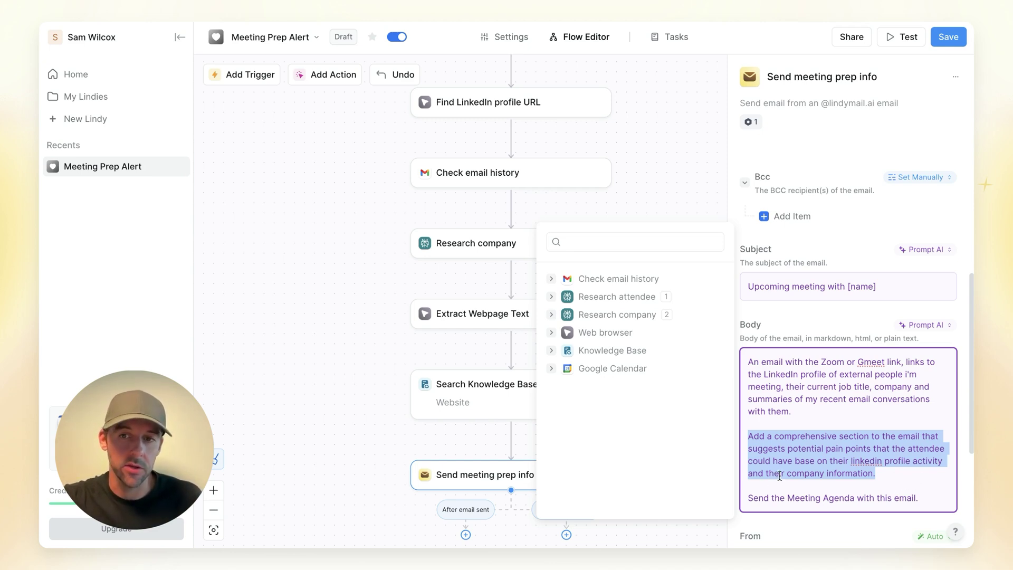
- Correct "base on" to "based on" in the new pain points paragraph of the email Body
click(816, 461)
text(d)
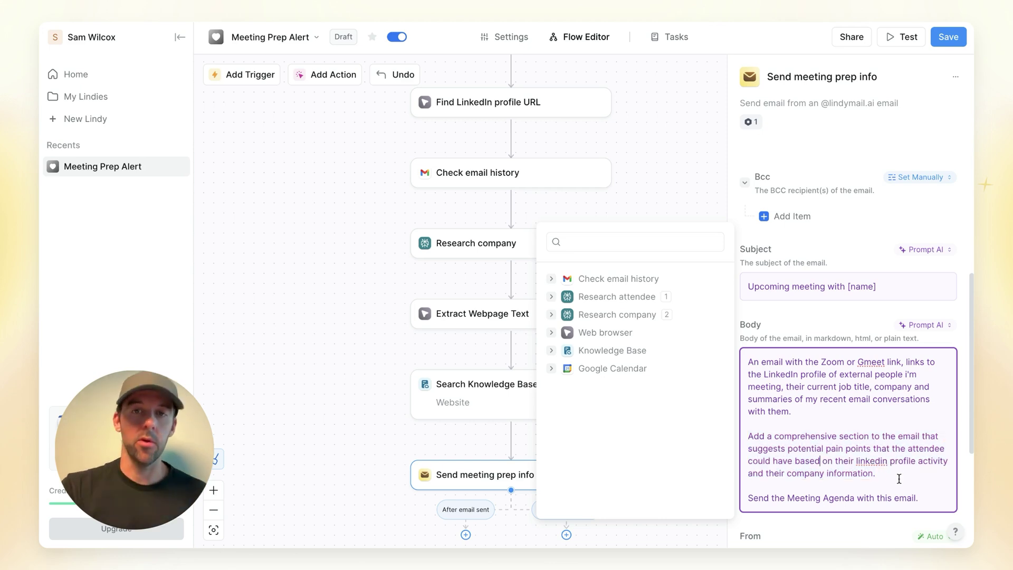
scroll(844, 422, down, 2)
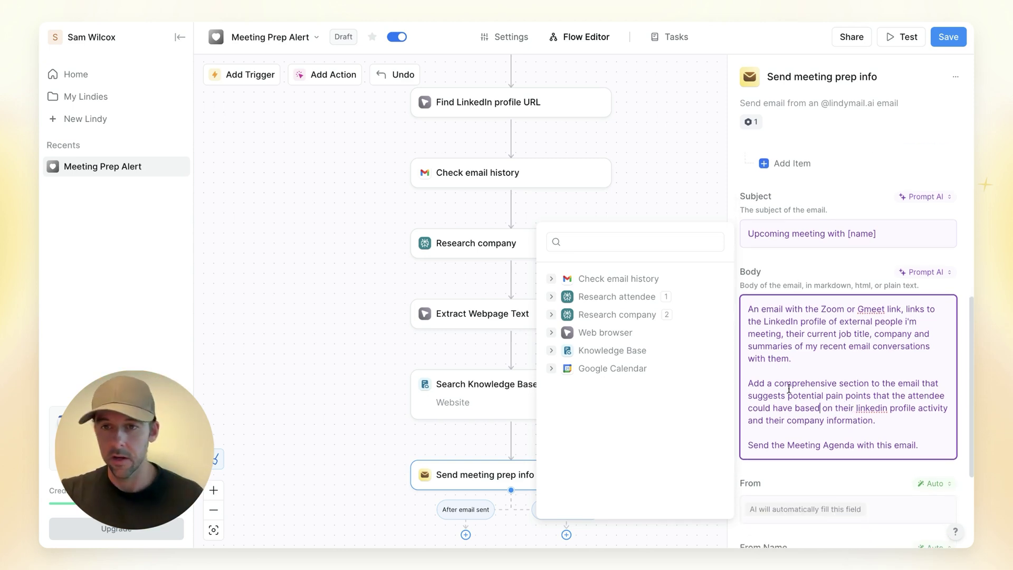
scroll(795, 464, down, 3)
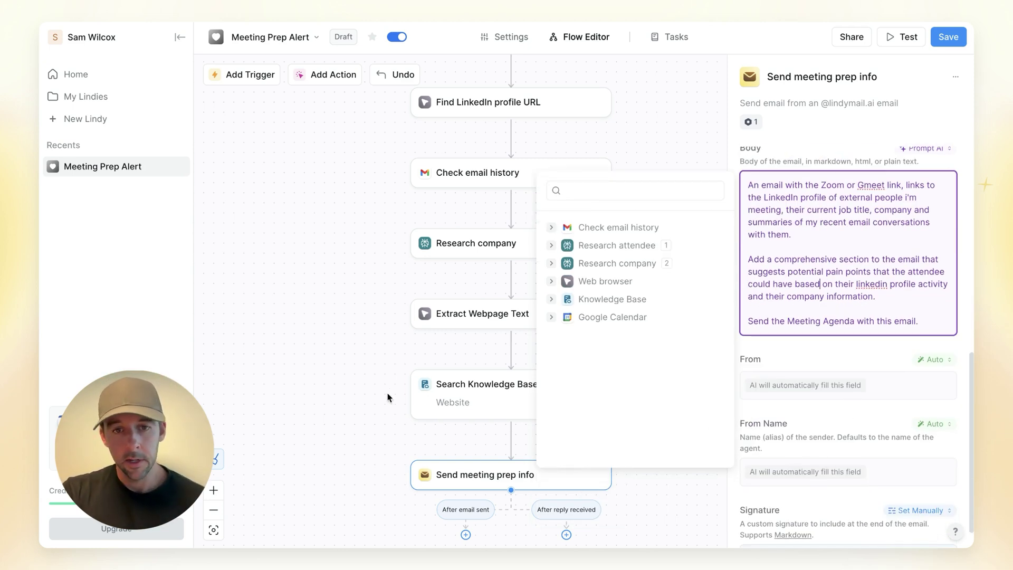
- Close the settings of the Send meeting prep info step and save the Meeting Prep Alert flow
click(385, 364)
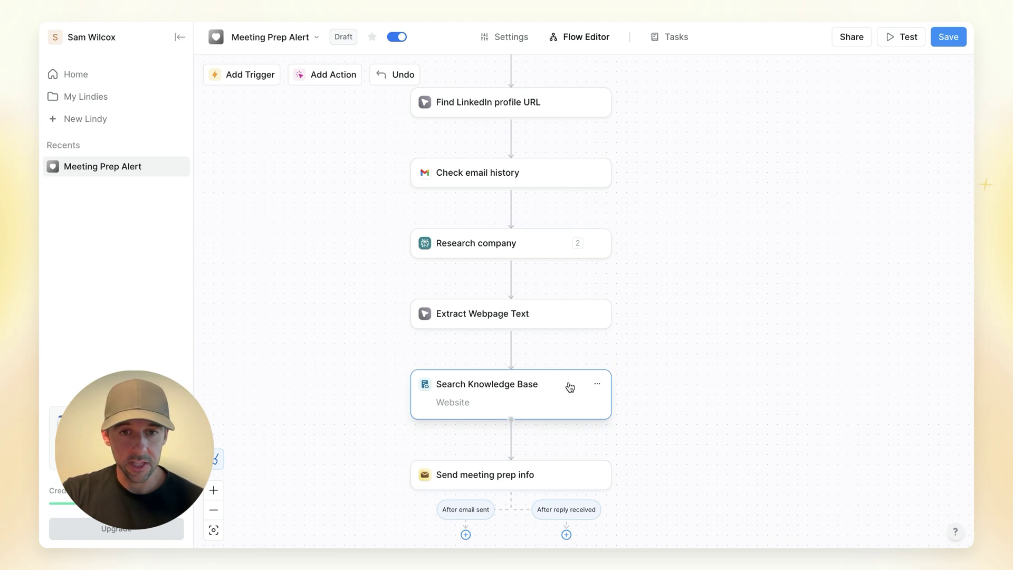
scroll(567, 343, up, 2)
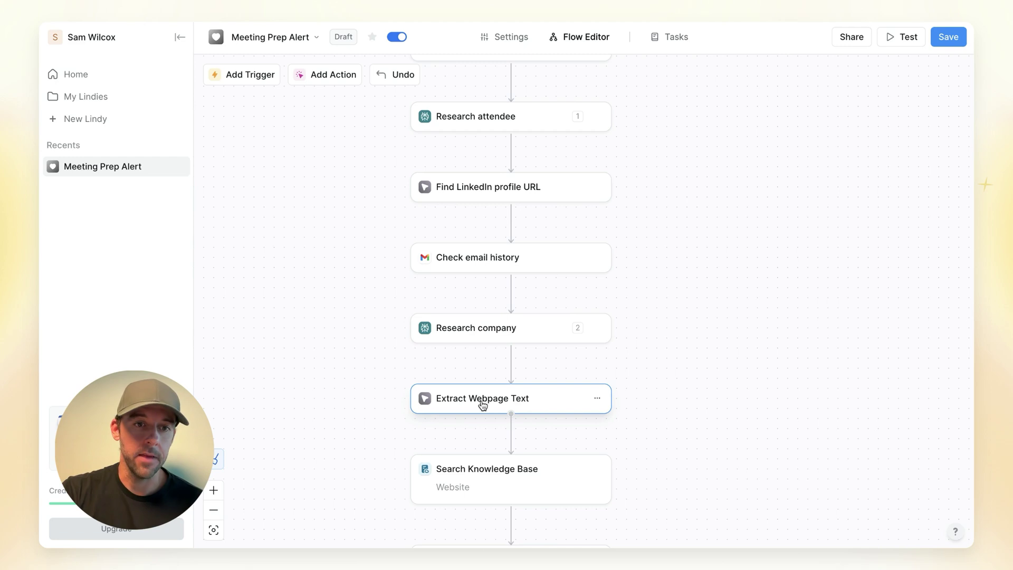
scroll(615, 413, down, 2)
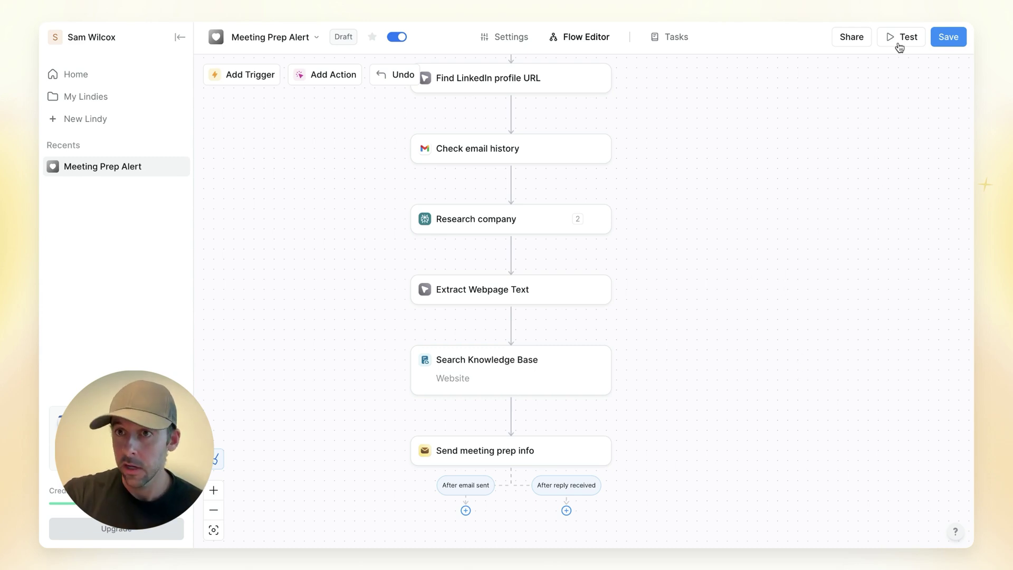
click(947, 38)
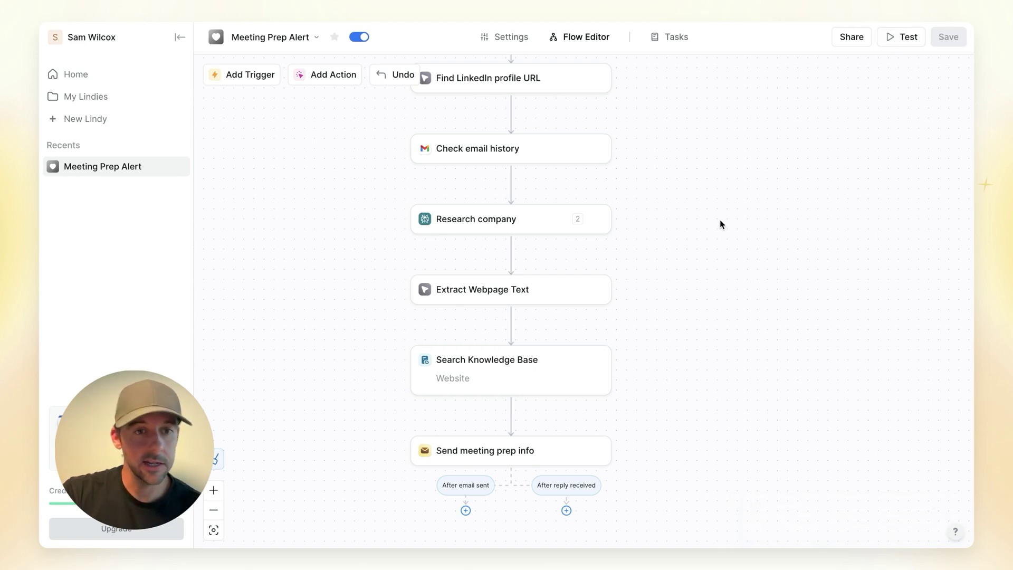
- Test the flow from Calendar Event Started with the YouTube Update event and check each action's run through Send meeting prep info
click(901, 37)
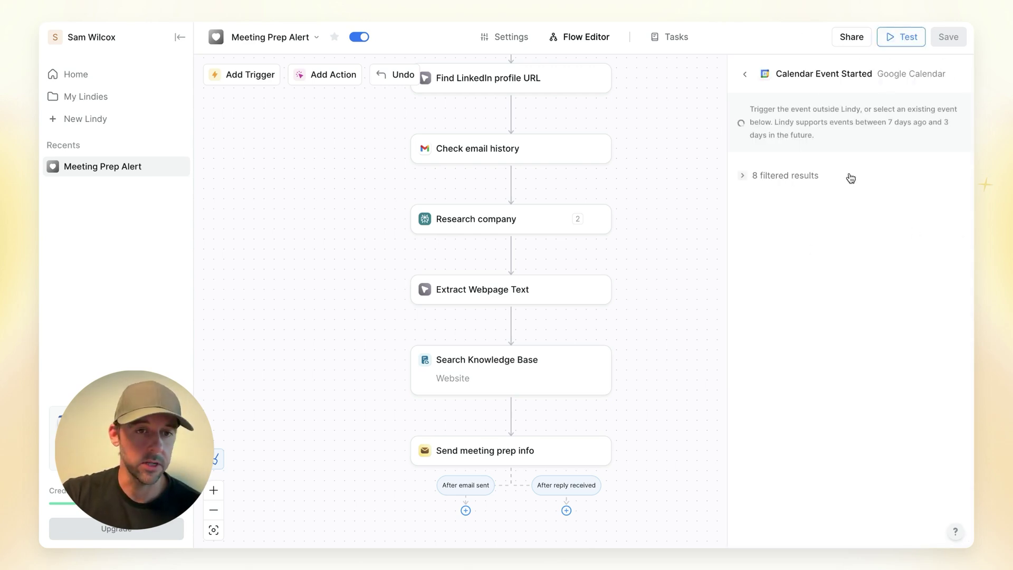
click(743, 175)
click(825, 256)
click(909, 349)
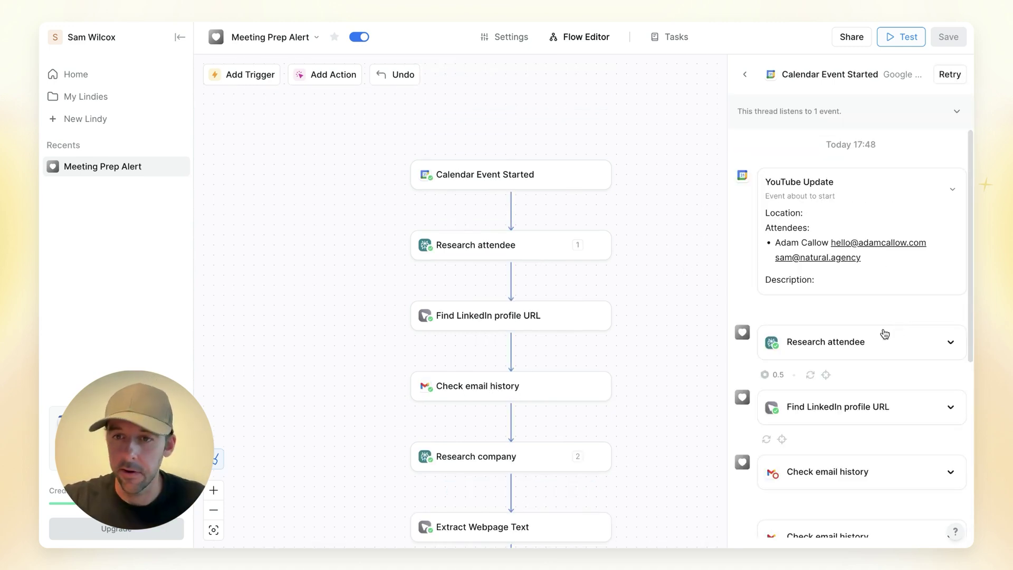
scroll(881, 319, down, 5)
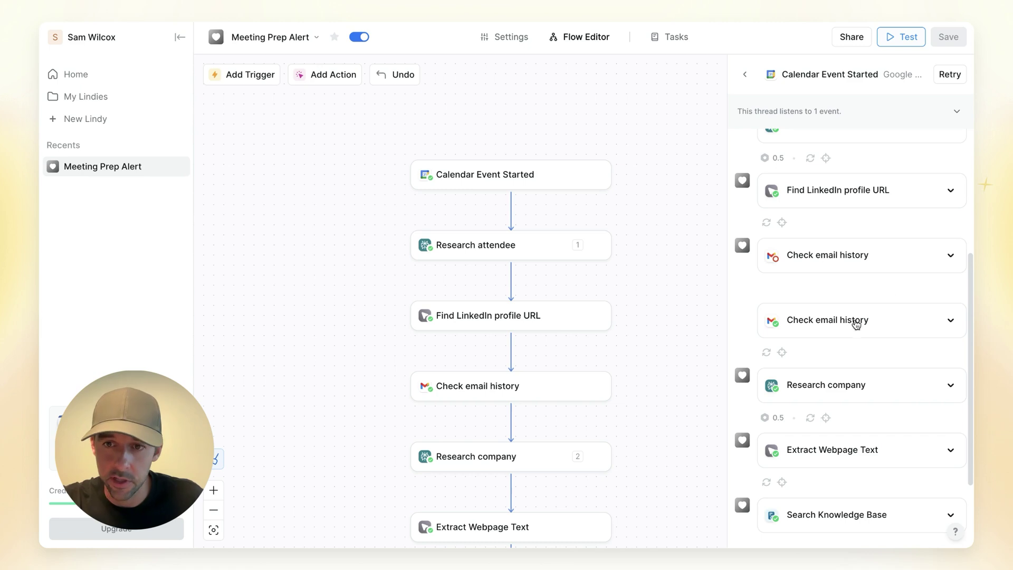
scroll(872, 326, down, 2)
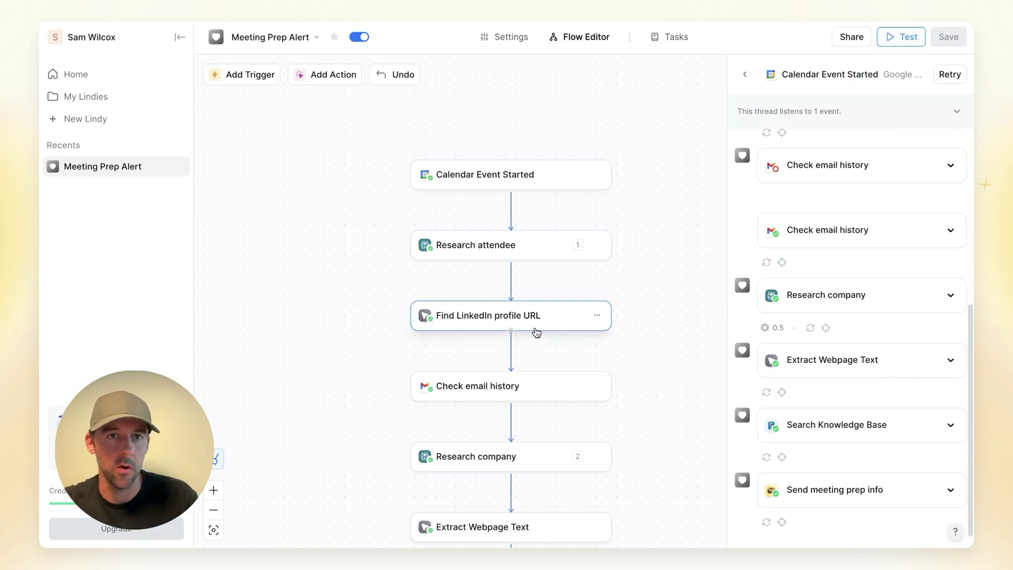
- Switch to the email app and read the Meeting Prep Alert email's meeting details, attendee information, pain points and agenda
key(ctrl+Left)
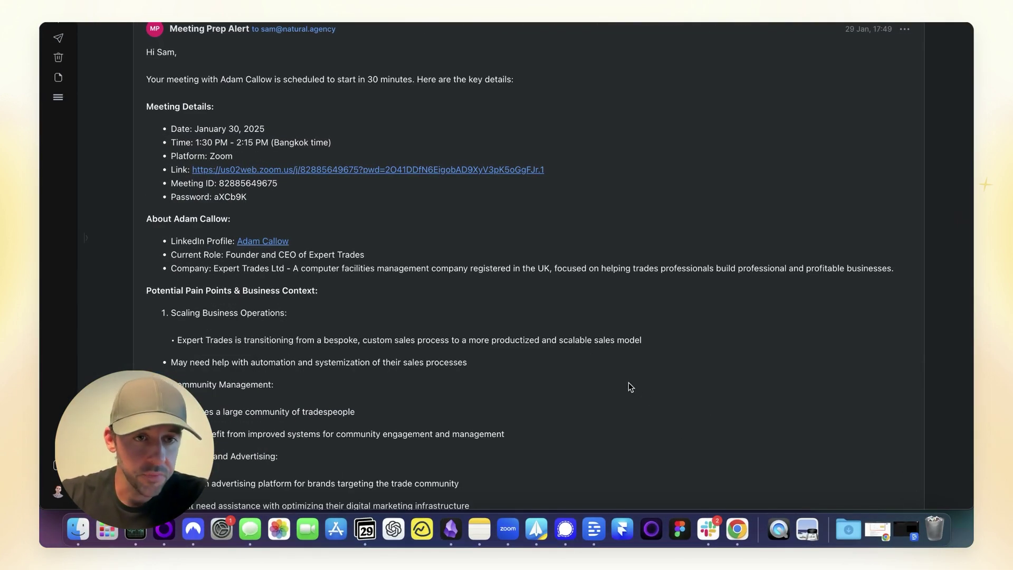
scroll(629, 382, down, 3)
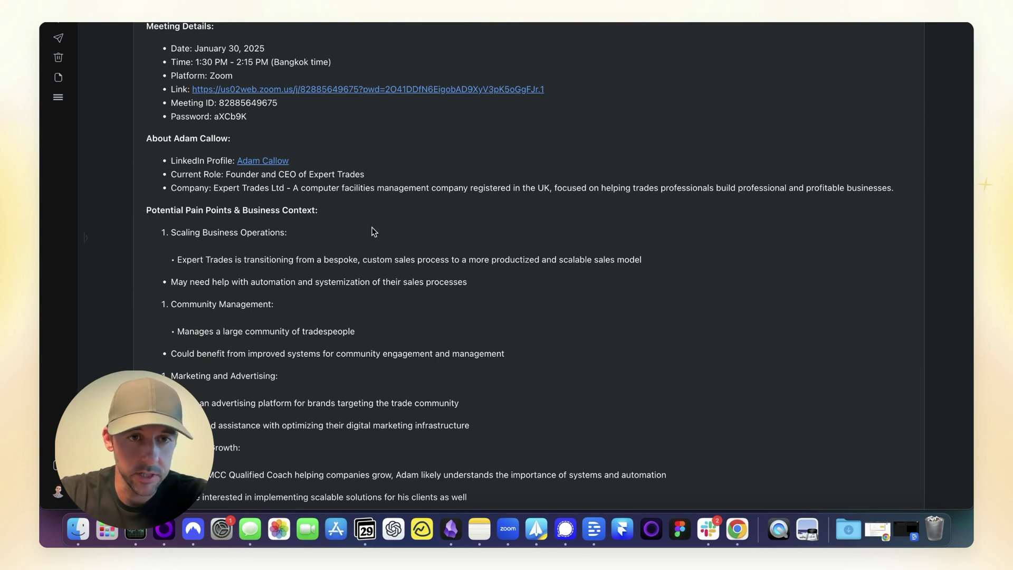
scroll(373, 227, down, 2)
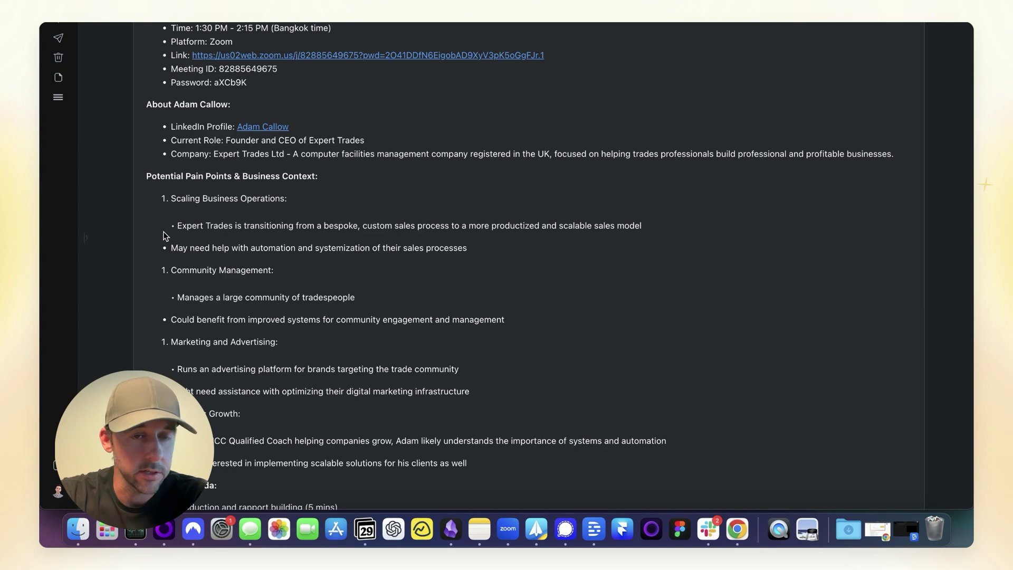
scroll(366, 259, down, 2)
scroll(363, 255, down, 2)
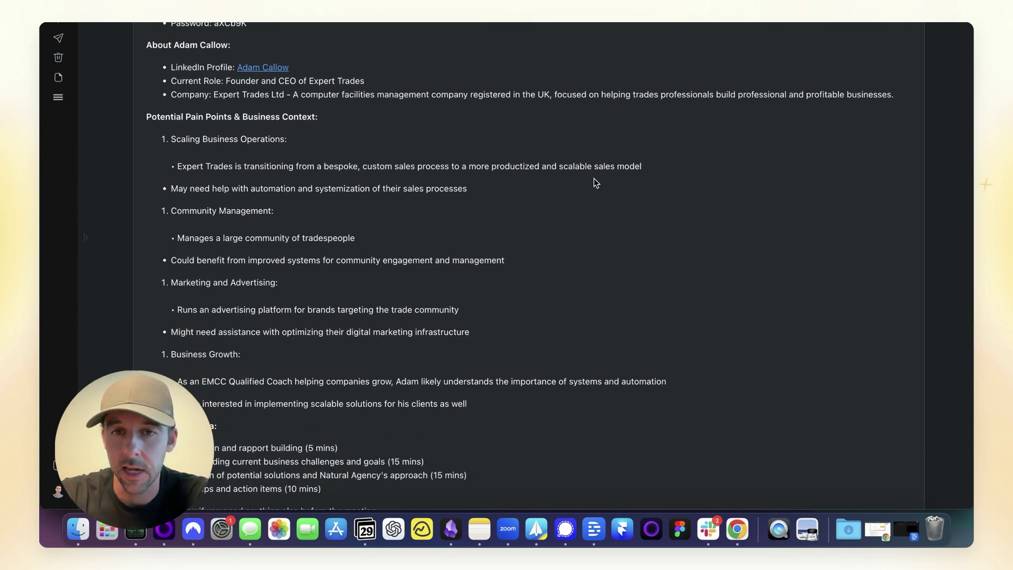
scroll(586, 182, down, 2)
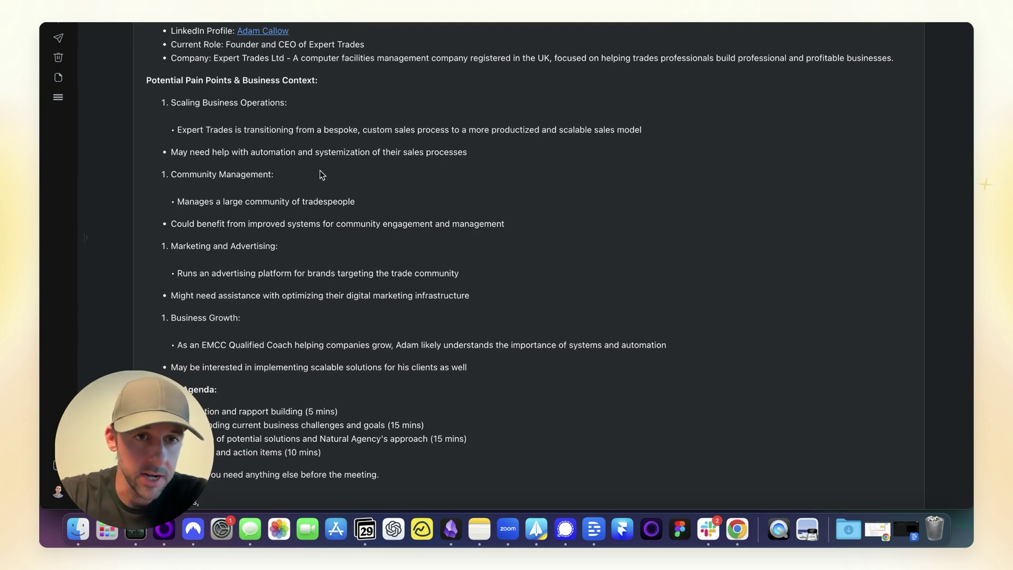
scroll(428, 172, down, 1)
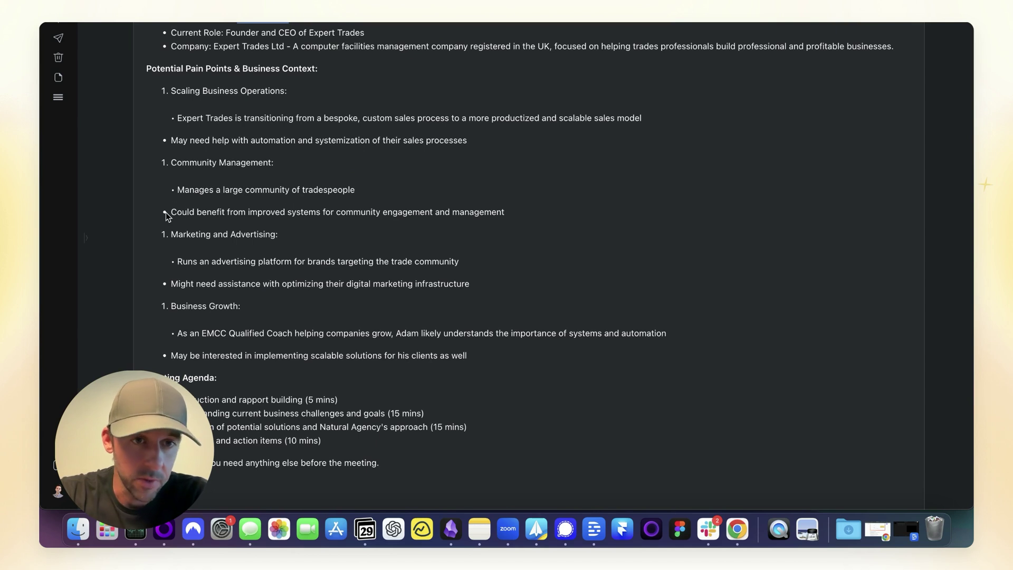
scroll(471, 223, down, 3)
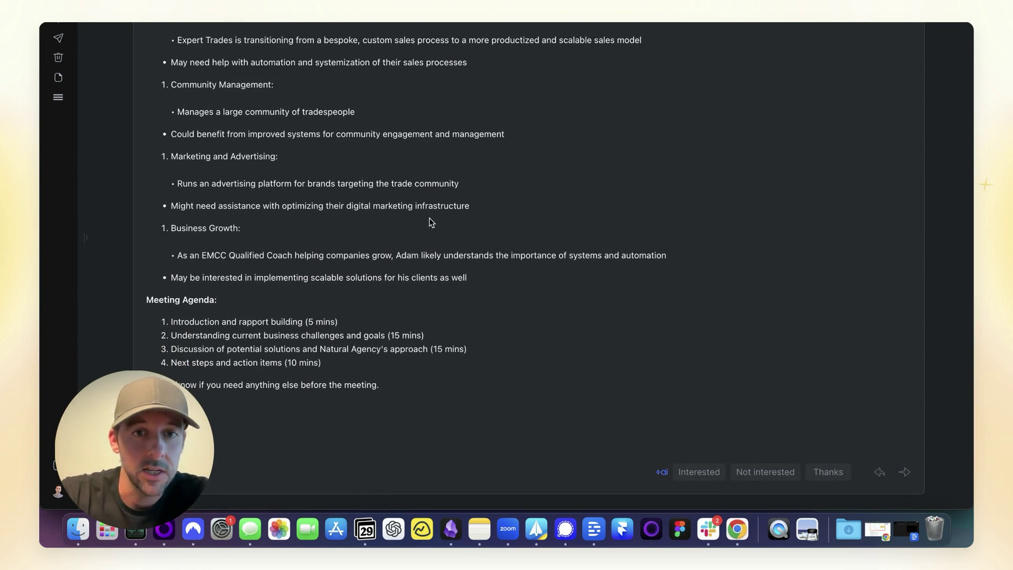
scroll(485, 224, down, 2)
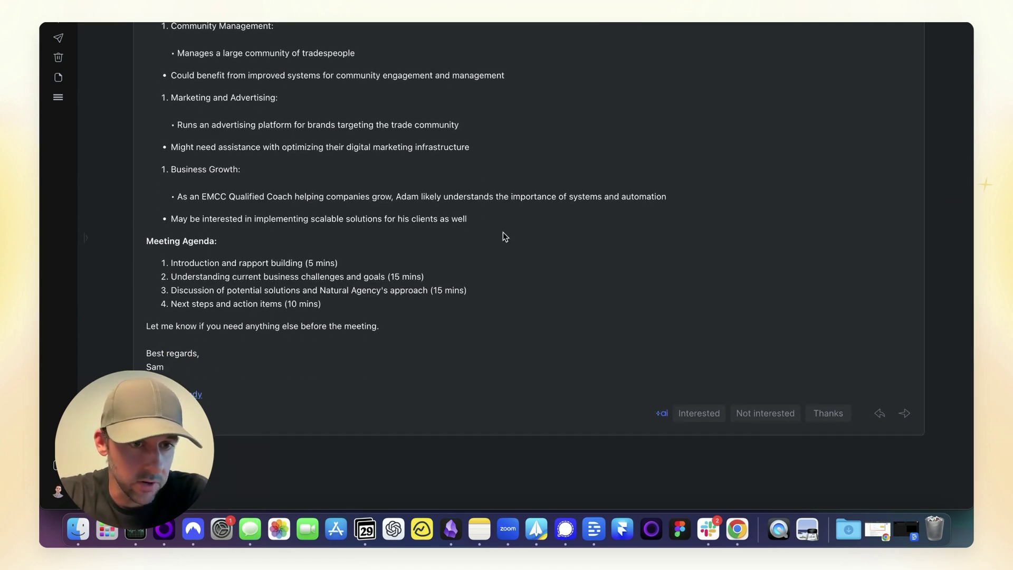
scroll(503, 236, up, 10)
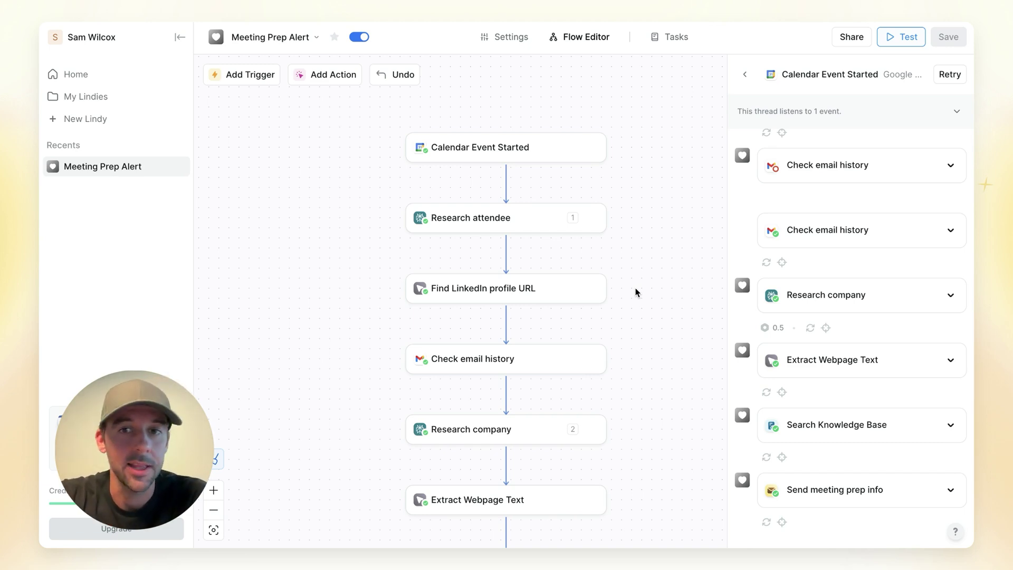
- Leave the Calendar Event Started test run and close the test view of the flow
scroll(635, 291, down, 1)
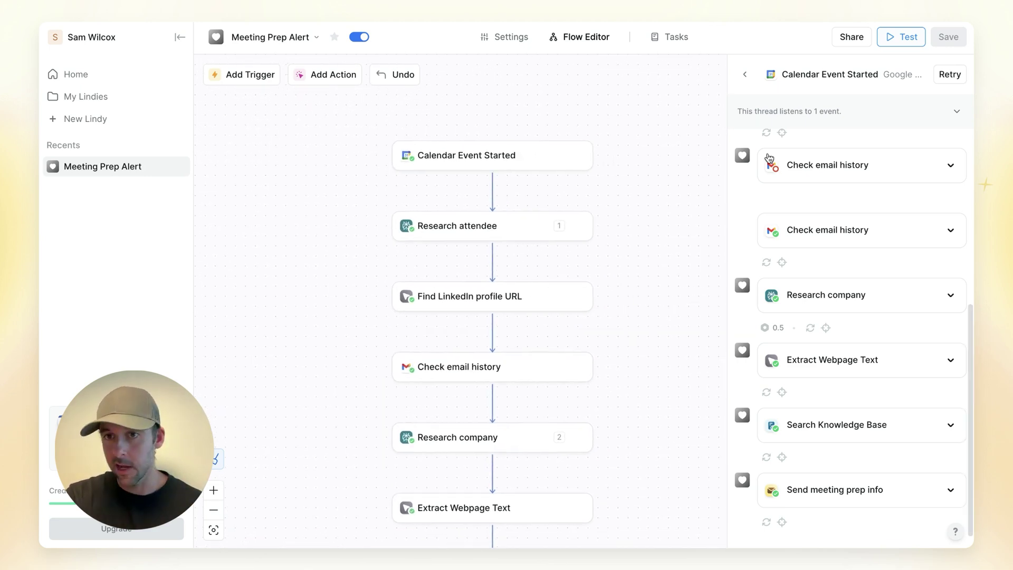
click(746, 74)
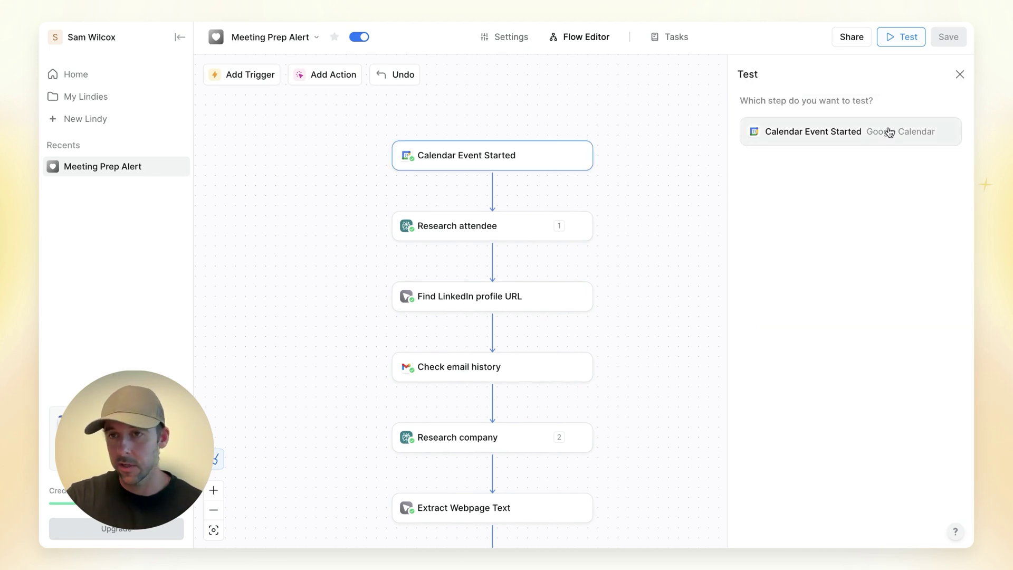
click(960, 75)
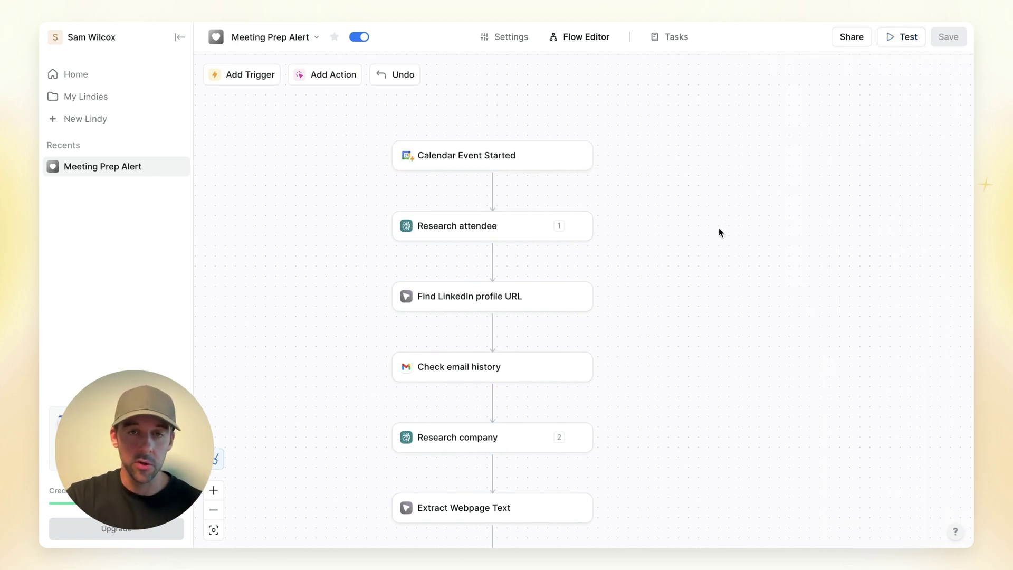